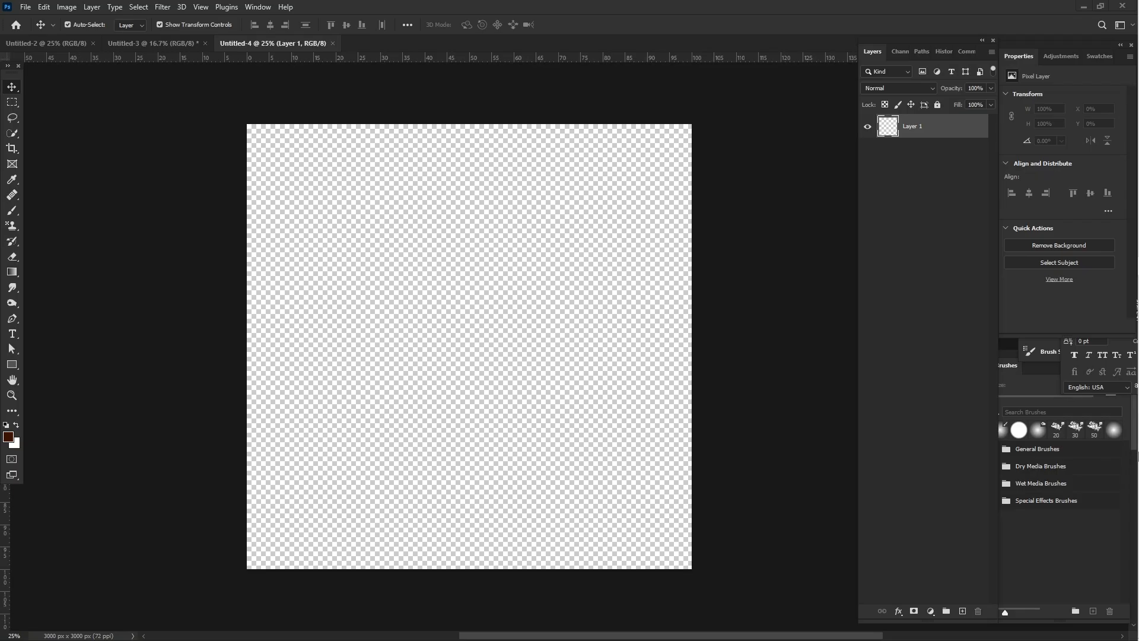
pyautogui.moveTo(1137, 537)
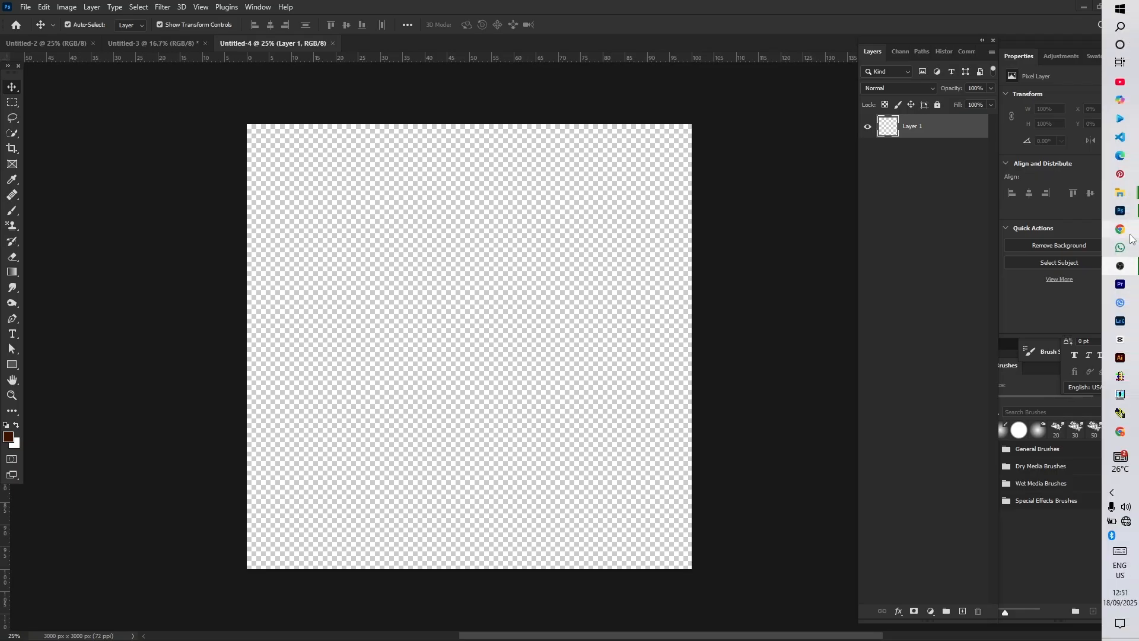
pyautogui.moveTo(1129, 215)
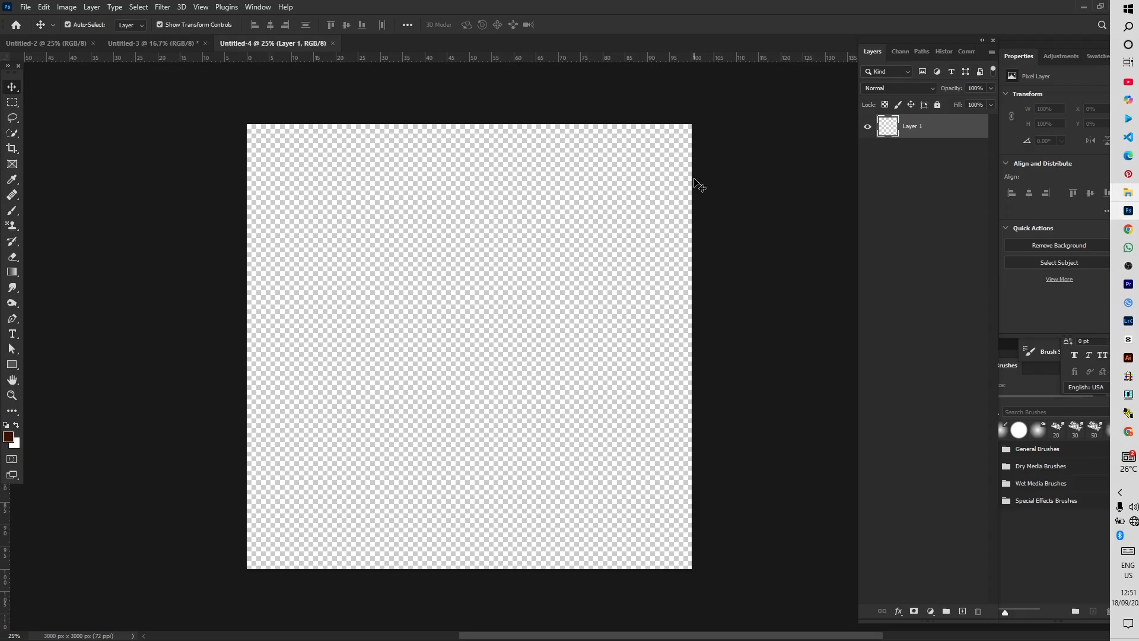
pyautogui.press('ctrl')
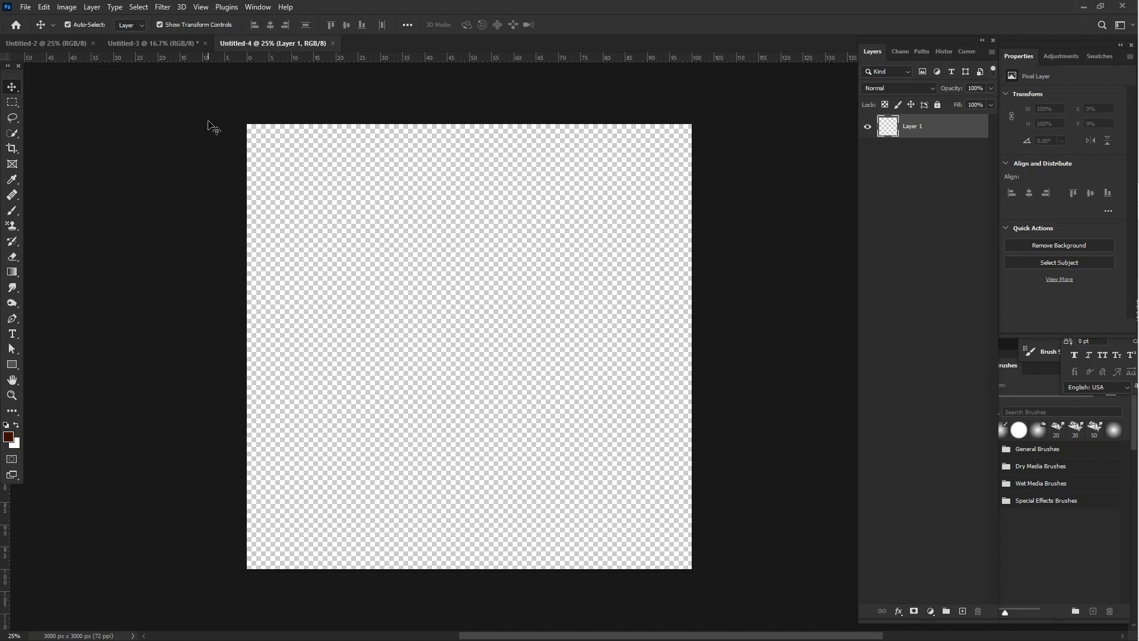
pyautogui.hotkey('ctrl', 'n')
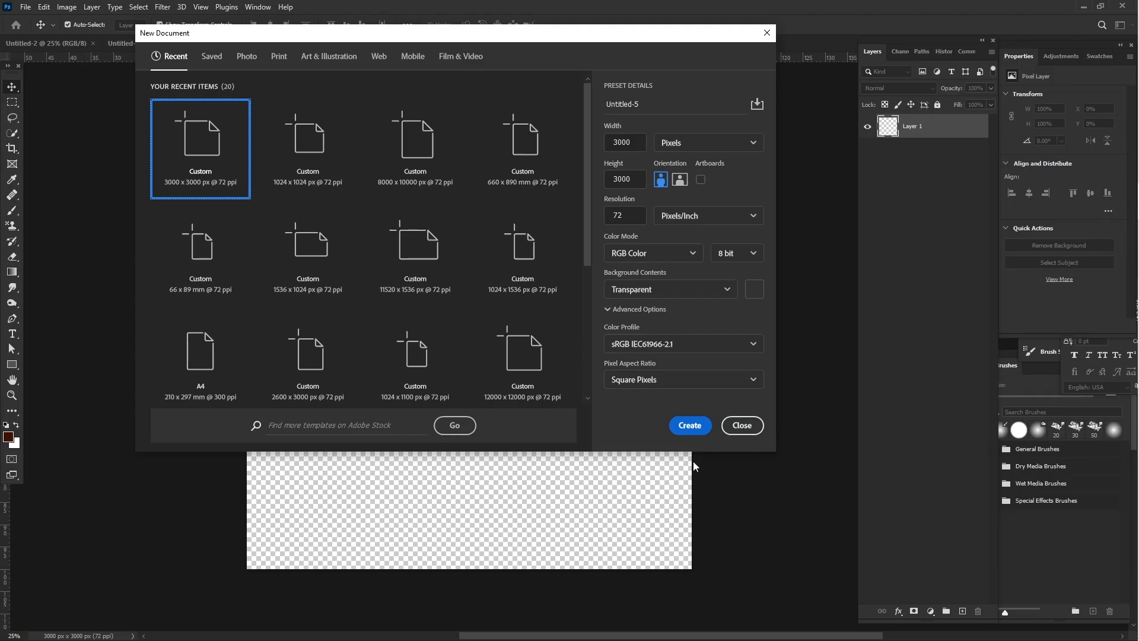
pyautogui.click(742, 425)
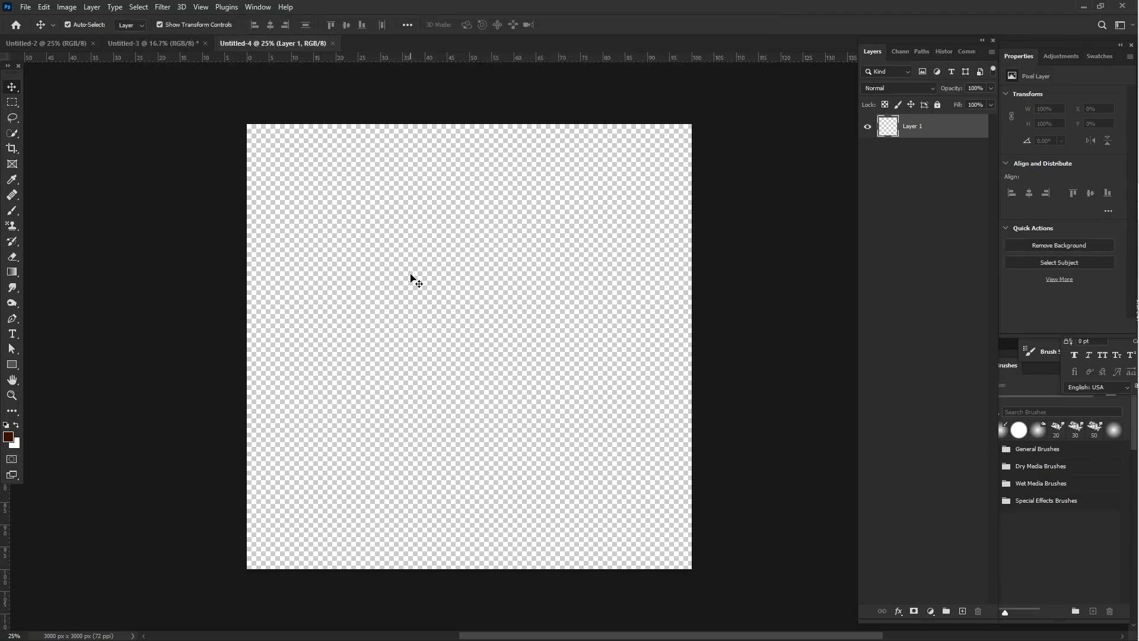
# - Place Untitledhwdgcfywduc-3.jpg from the "paint and raeve" folder as the green patterned background filling the whole canvas
pyautogui.hscroll(2, 411, 279)
pyautogui.hscroll(-1, 411, 279)
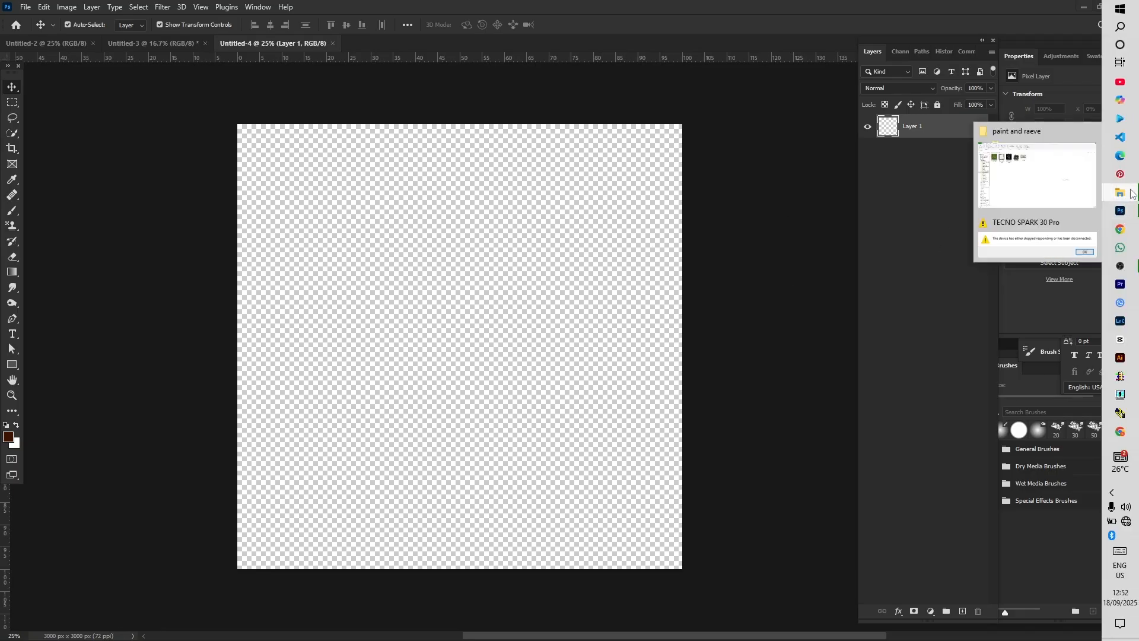
pyautogui.click(1045, 172)
pyautogui.click(159, 146)
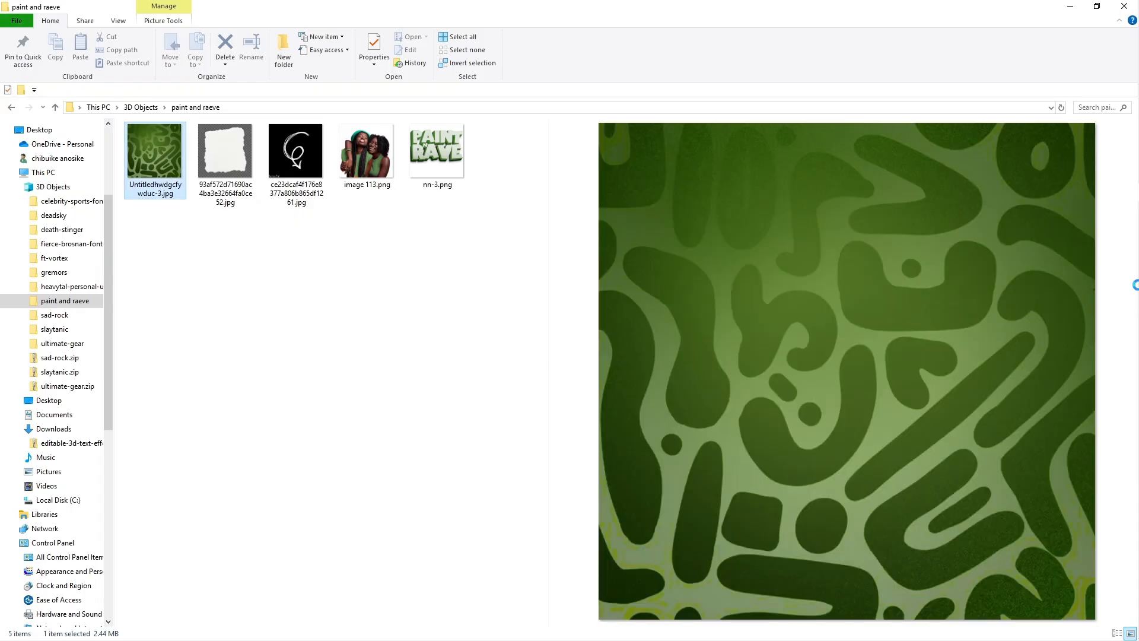
pyautogui.moveTo(1138, 262); pyautogui.dragTo(369, 344)
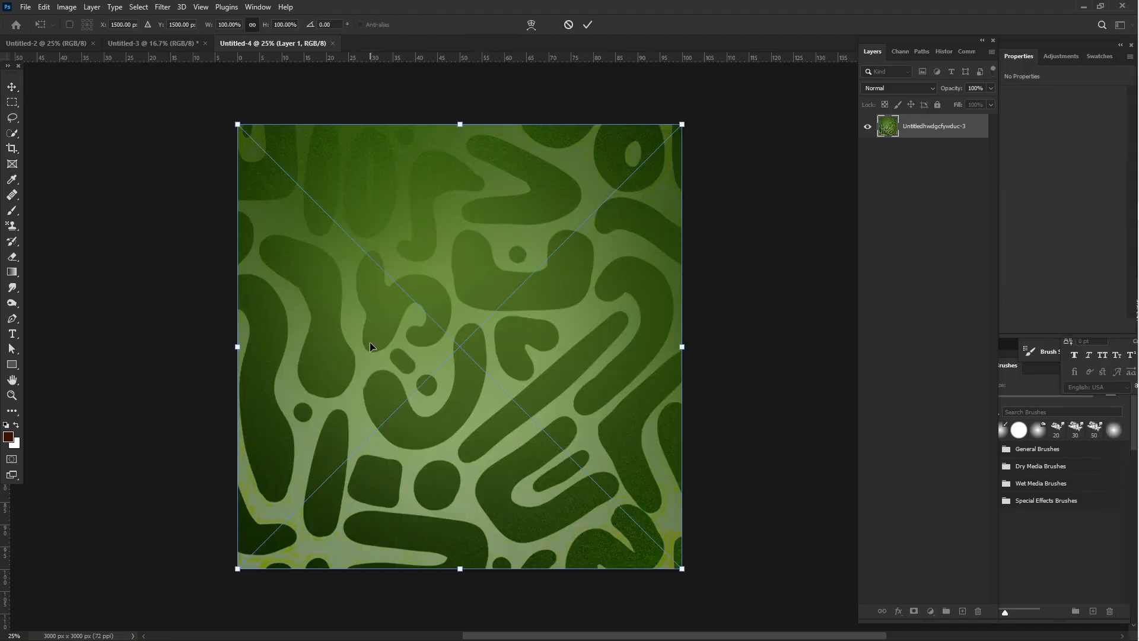
pyautogui.press('Return')
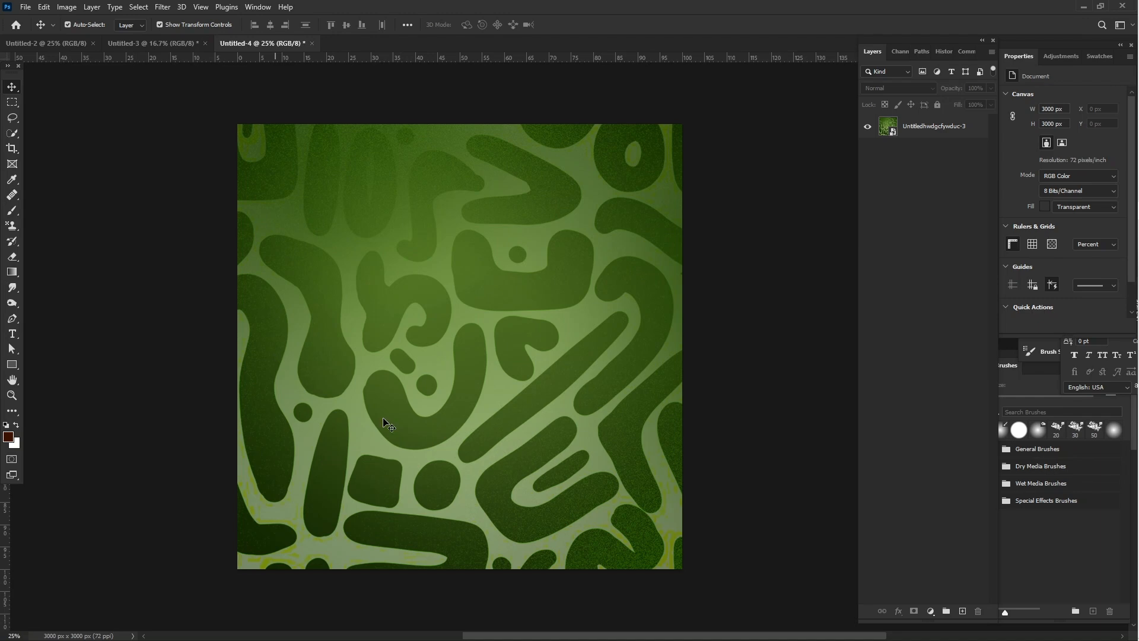
# - Place nn-3.png from the "paint and raeve" folder, scaled to about 72.67%, as the centred title in the canvas's upper half
pyautogui.moveTo(1136, 493)
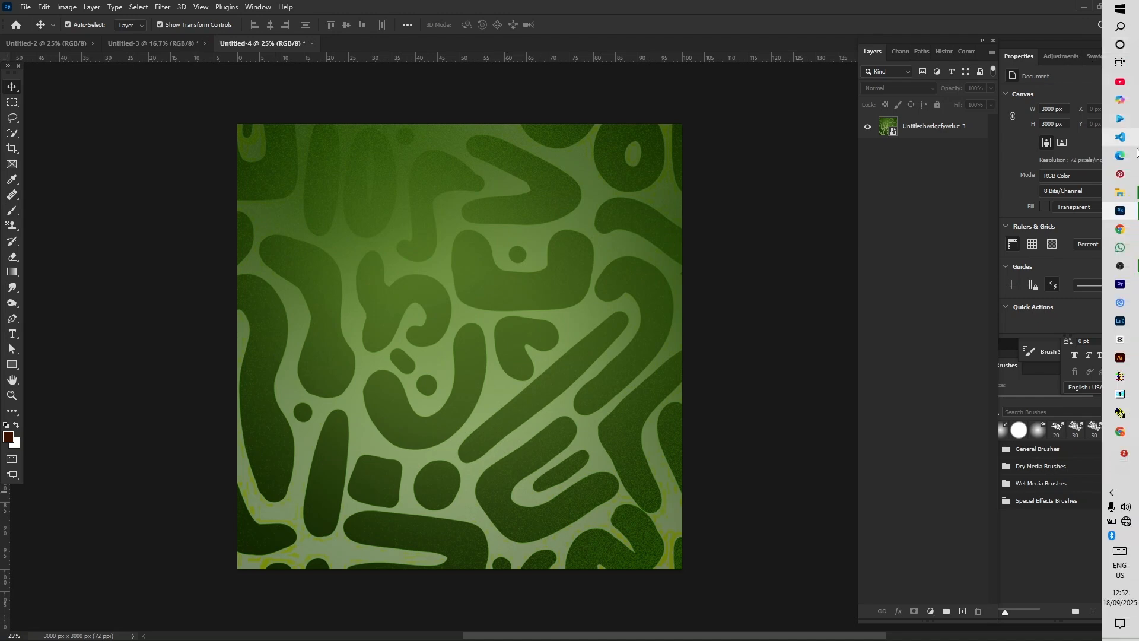
pyautogui.moveTo(1127, 198)
pyautogui.click(1010, 175)
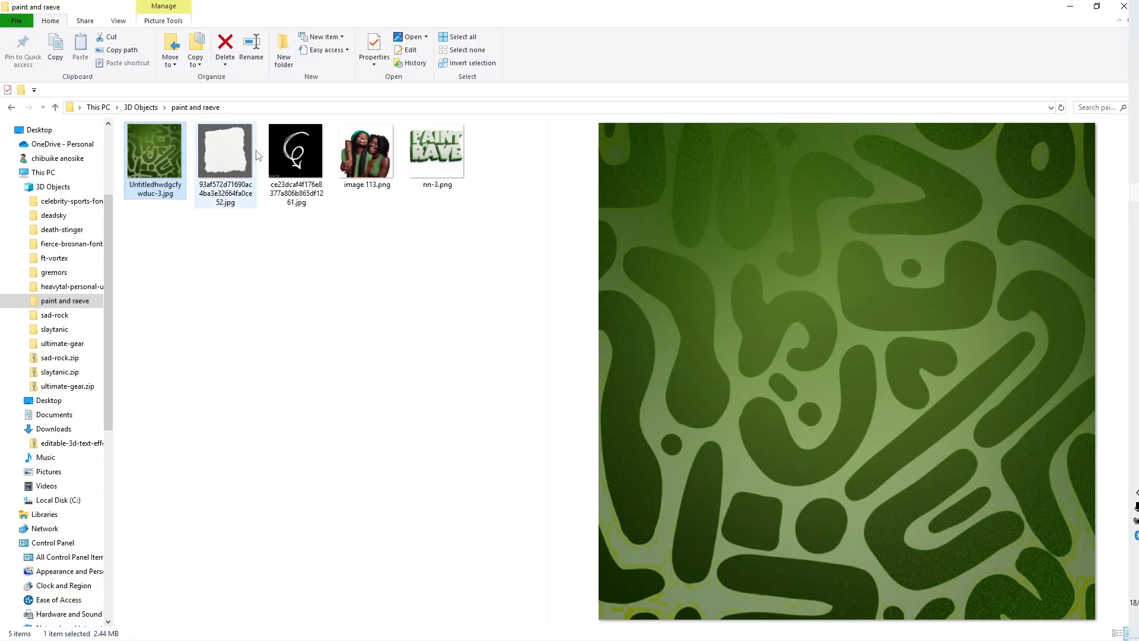
pyautogui.click(451, 152)
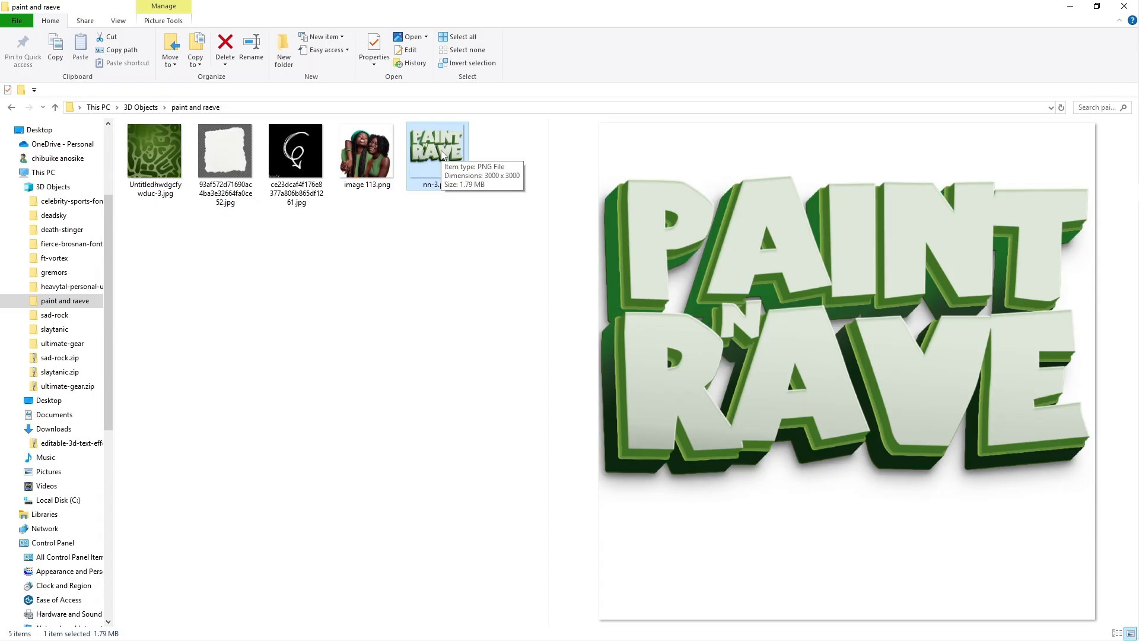
pyautogui.moveTo(438, 158); pyautogui.dragTo(412, 311)
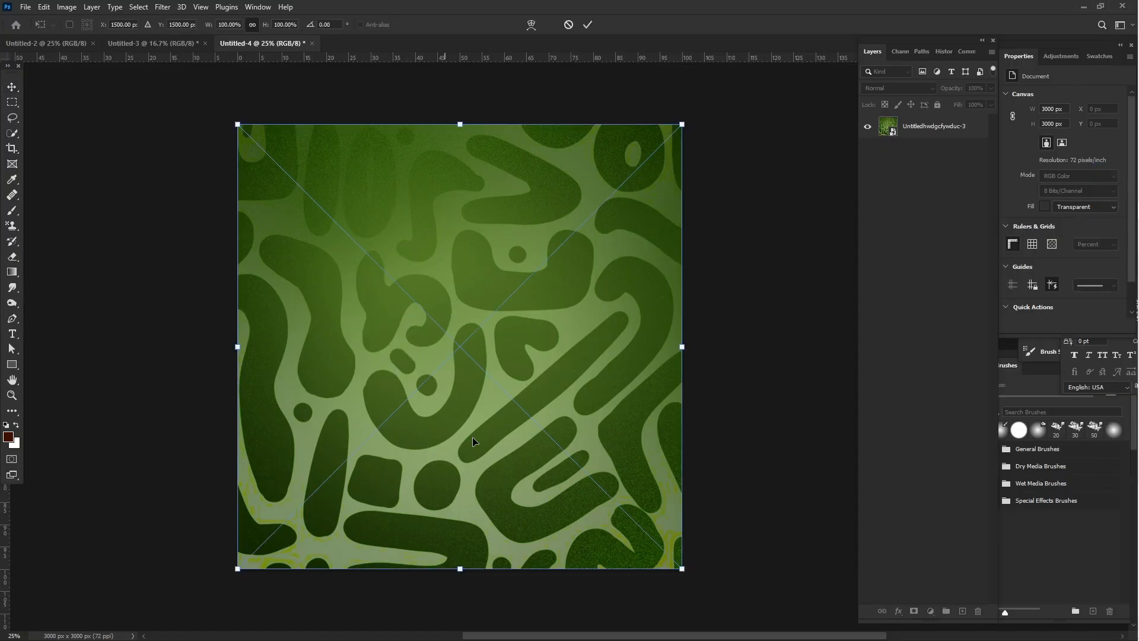
pyautogui.moveTo(461, 570); pyautogui.dragTo(478, 448)
pyautogui.moveTo(481, 331); pyautogui.dragTo(479, 350)
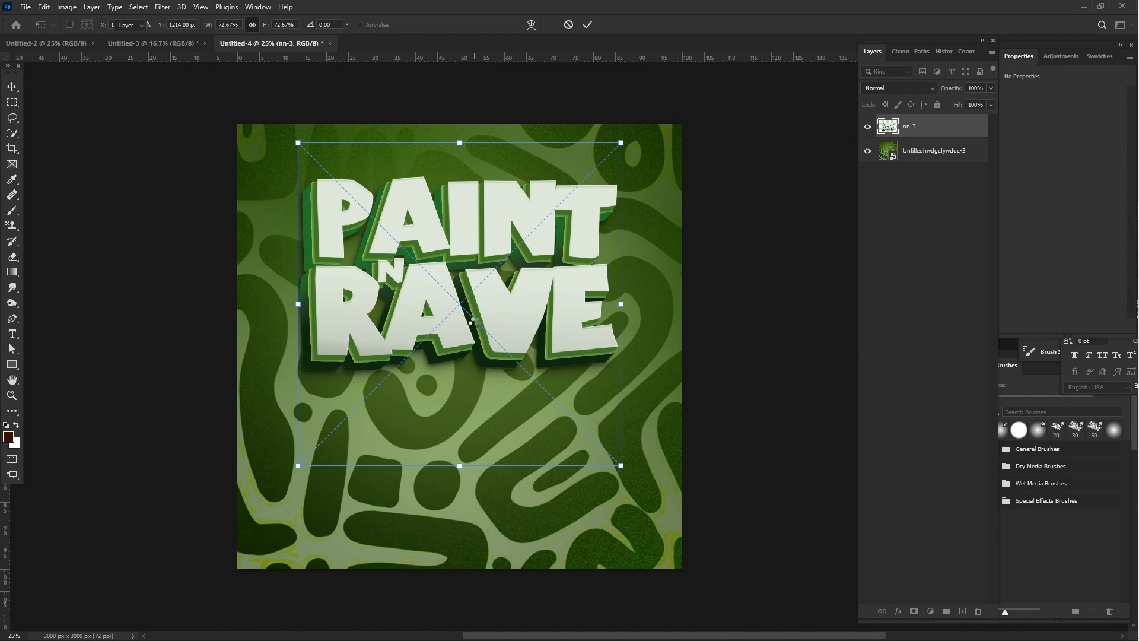
pyautogui.press('Return')
pyautogui.click(757, 292)
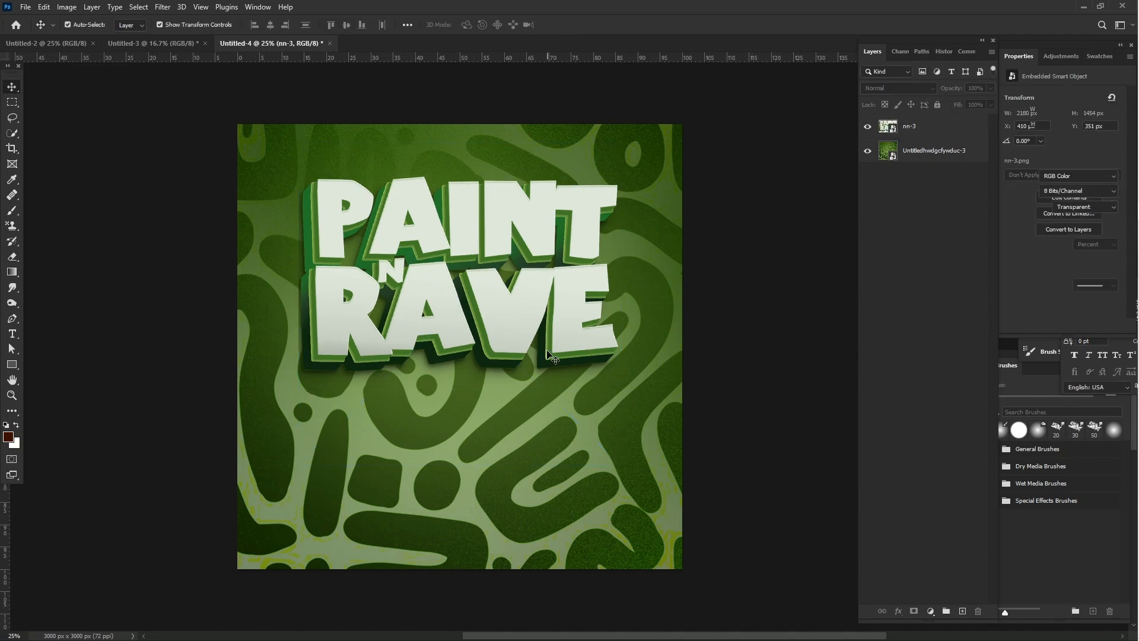
# - Place image 113.png scaled to about 71.73% against the canvas's bottom edge, in front of the title, and shift the title up slightly
pyautogui.moveTo(1136, 190)
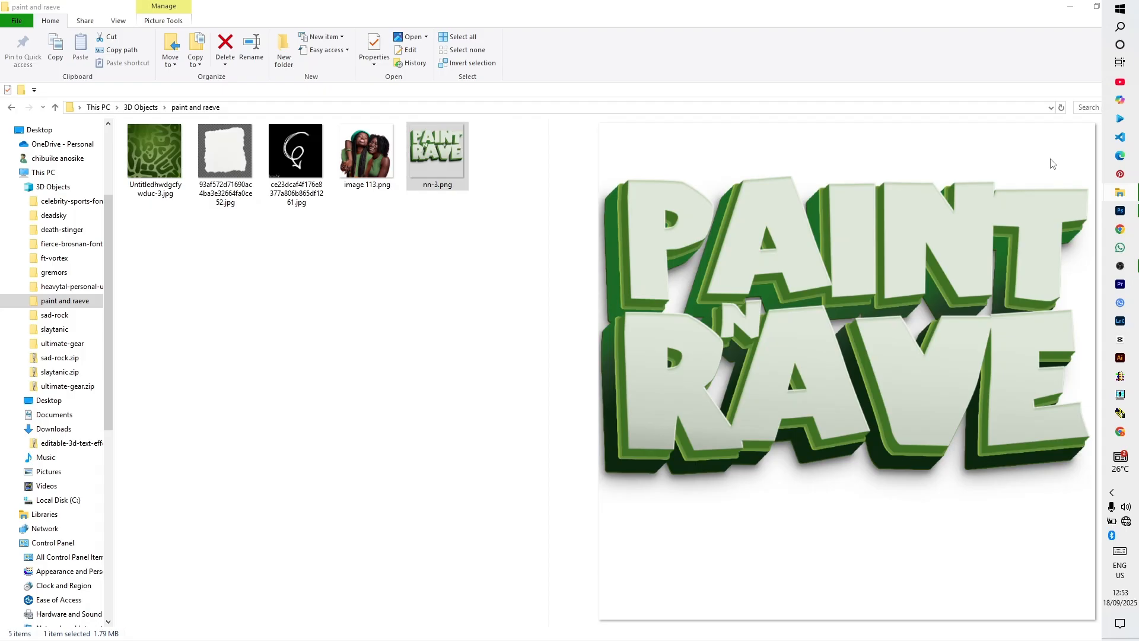
pyautogui.click(1121, 192)
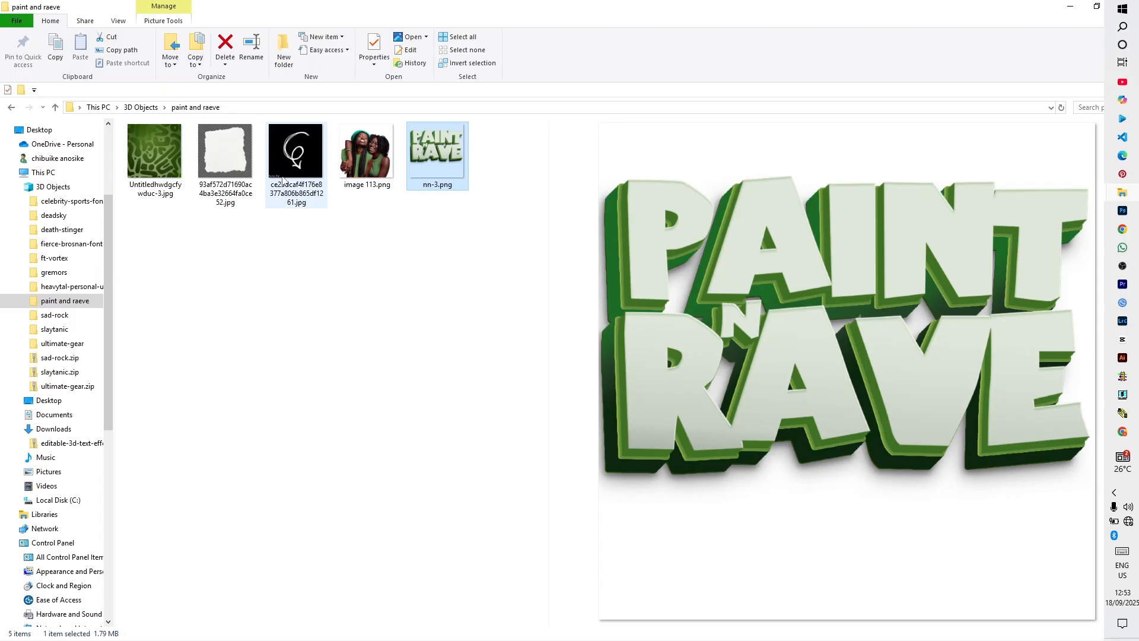
pyautogui.click(373, 143)
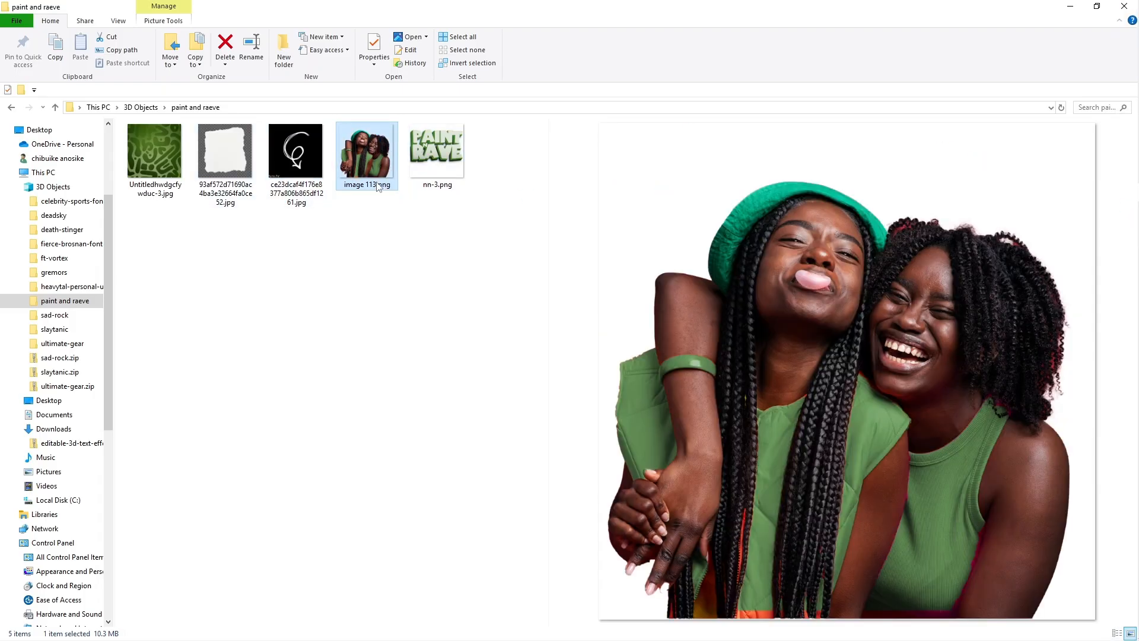
pyautogui.moveTo(366, 166); pyautogui.dragTo(457, 397)
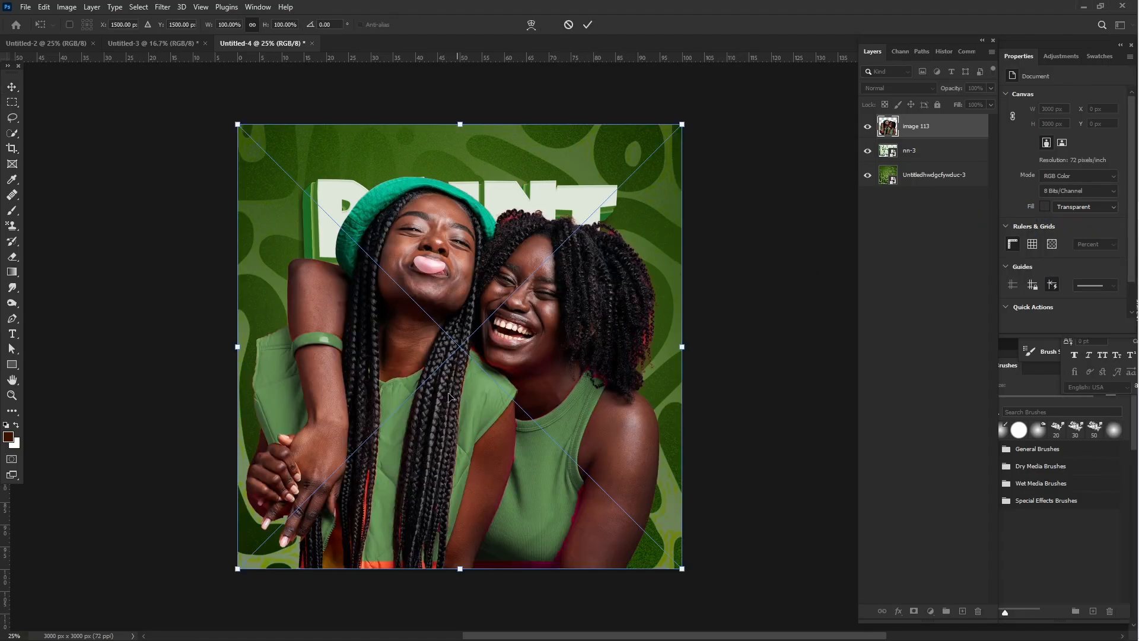
pyautogui.moveTo(466, 139); pyautogui.dragTo(475, 254)
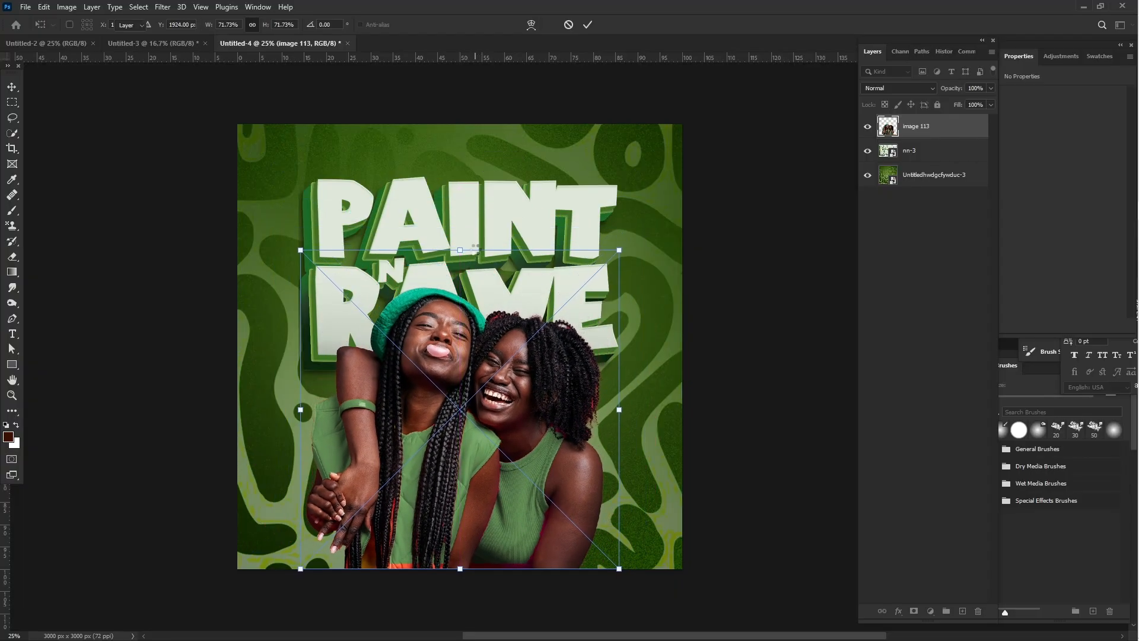
pyautogui.press('Return')
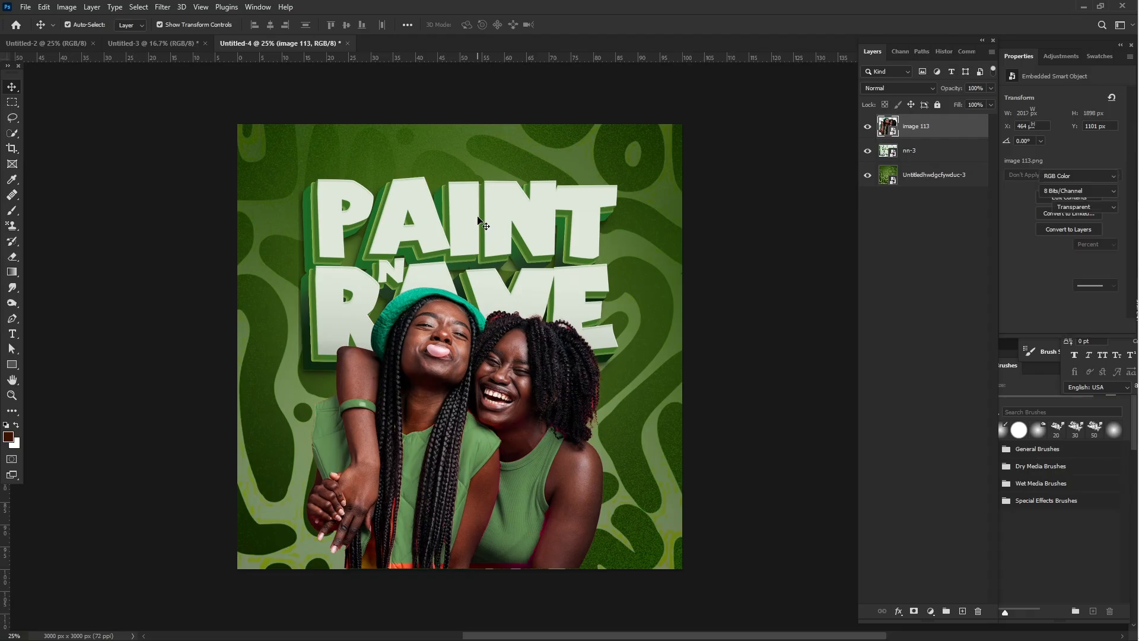
pyautogui.click(478, 217)
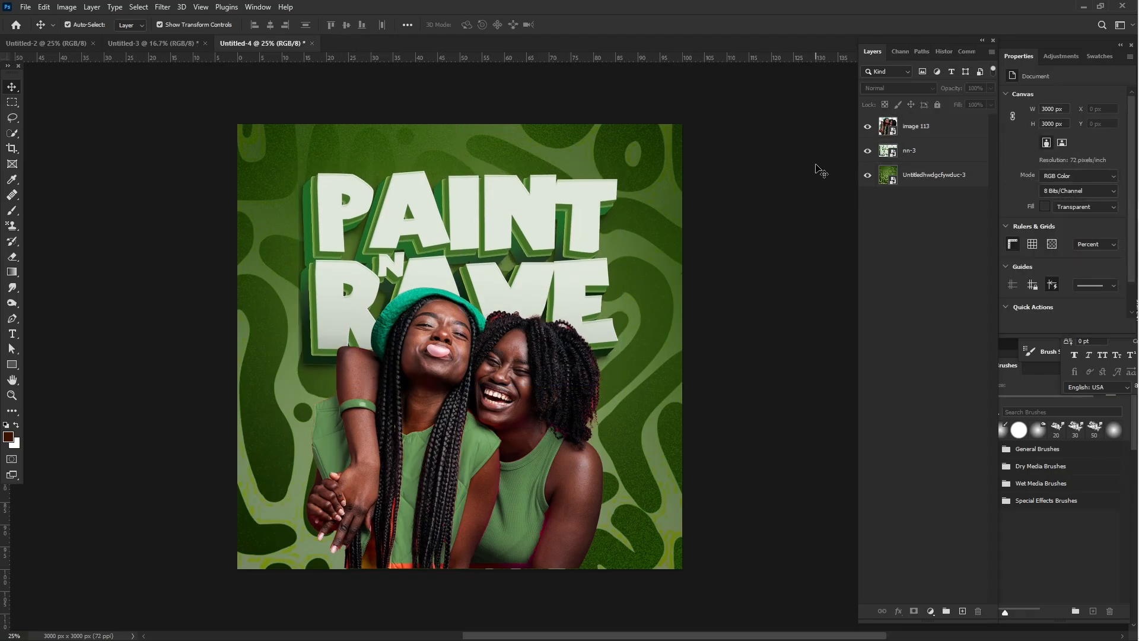
# - Place the torn-paper image 93af572d71690ac4ba3e32664fa0ce52.jpg above all layers, scaled to about 288% and centred horizontally
pyautogui.moveTo(1130, 195)
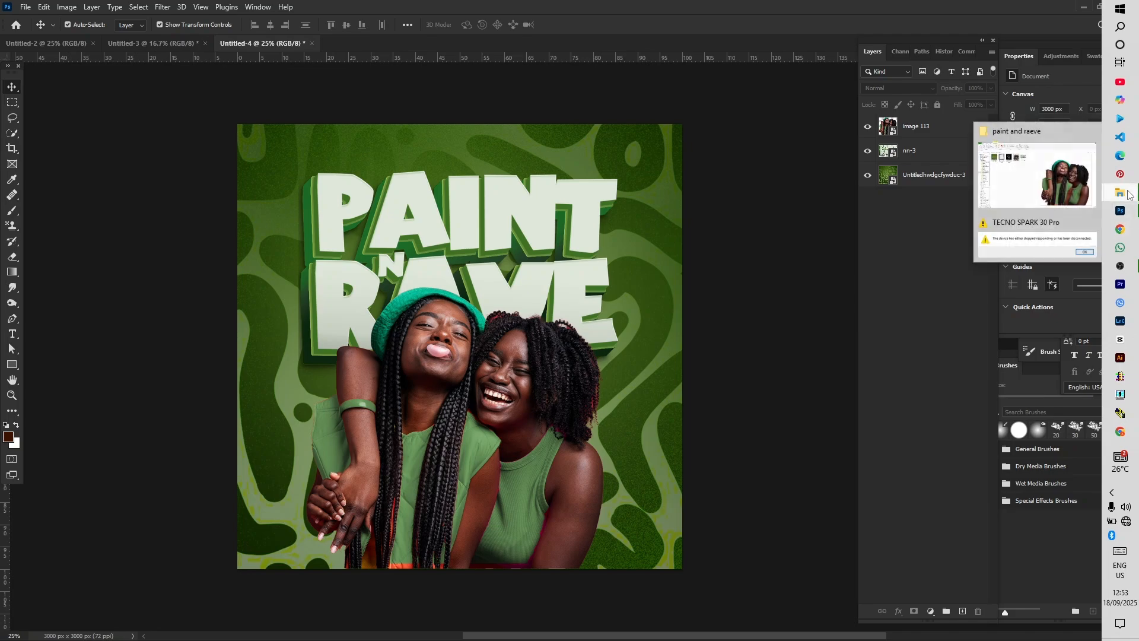
pyautogui.click(1063, 180)
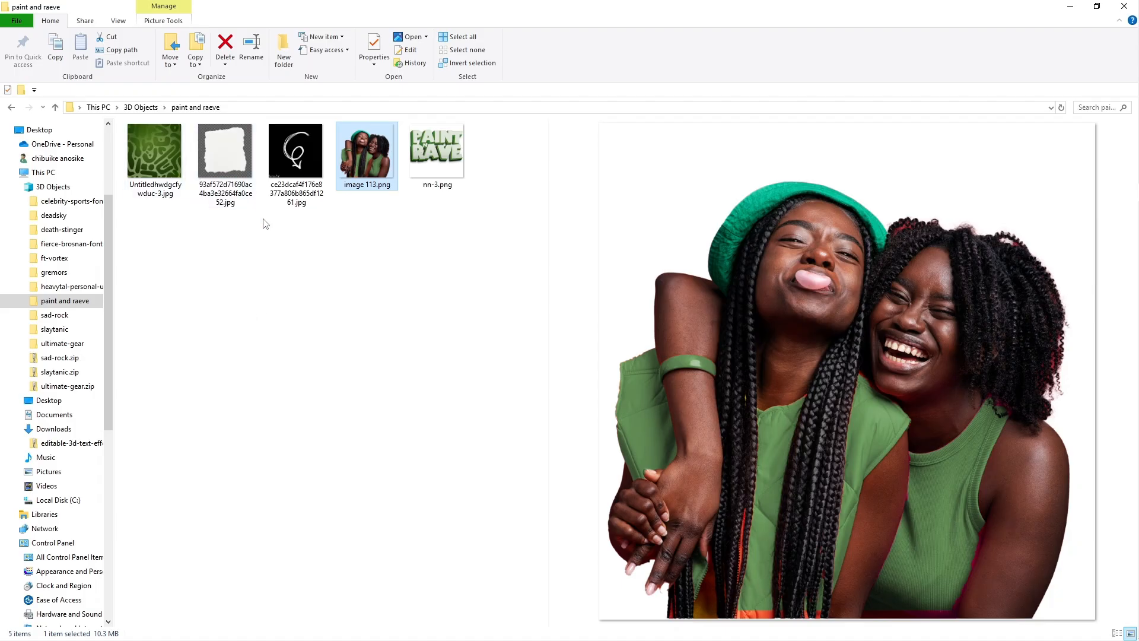
pyautogui.click(233, 157)
pyautogui.doubleClick(225, 154)
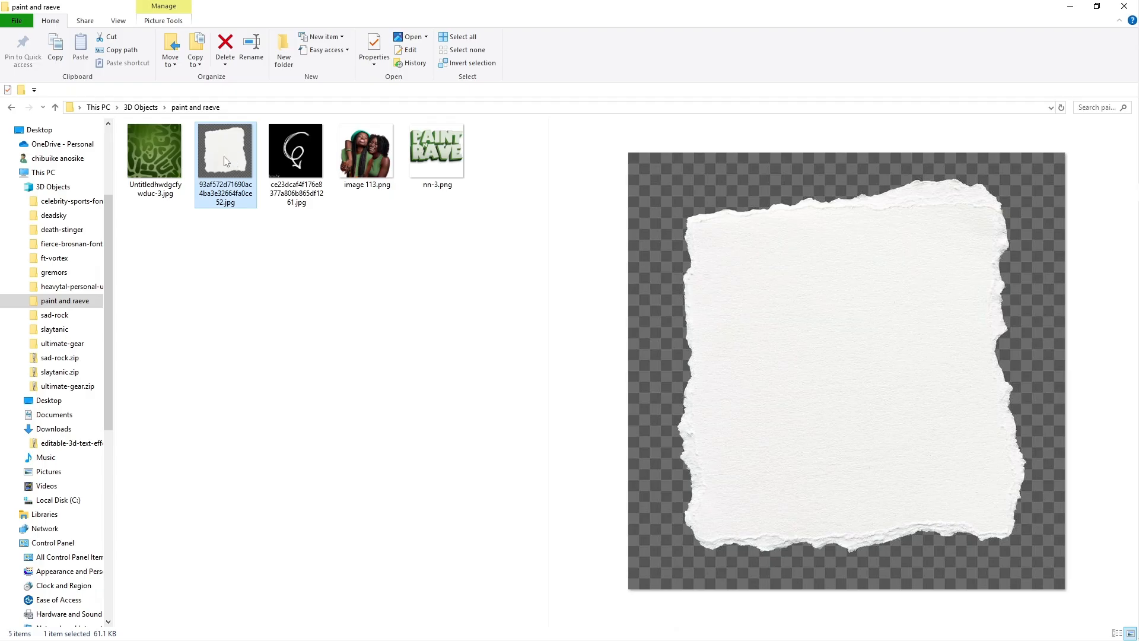
pyautogui.moveTo(225, 161); pyautogui.dragTo(491, 378)
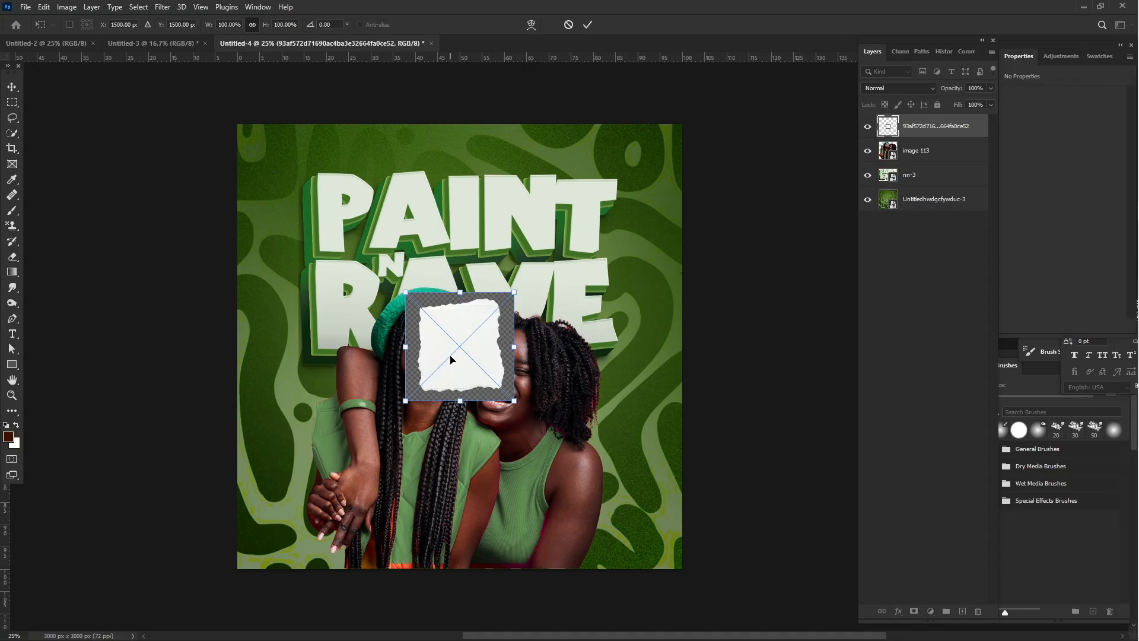
pyautogui.moveTo(463, 291); pyautogui.dragTo(460, 144)
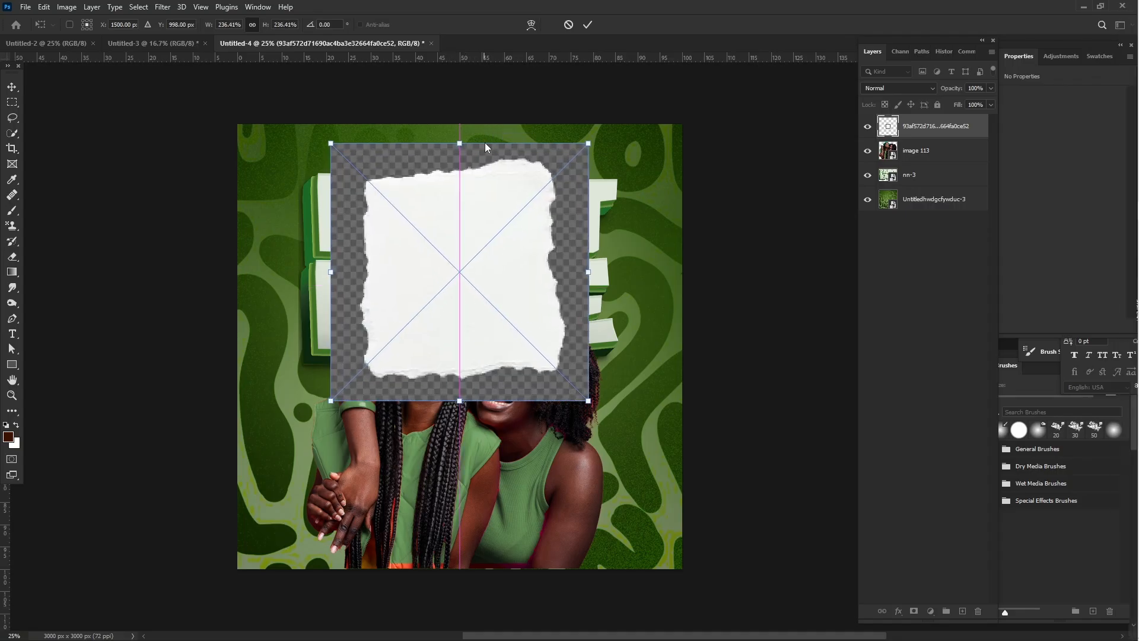
pyautogui.moveTo(458, 405); pyautogui.dragTo(460, 457)
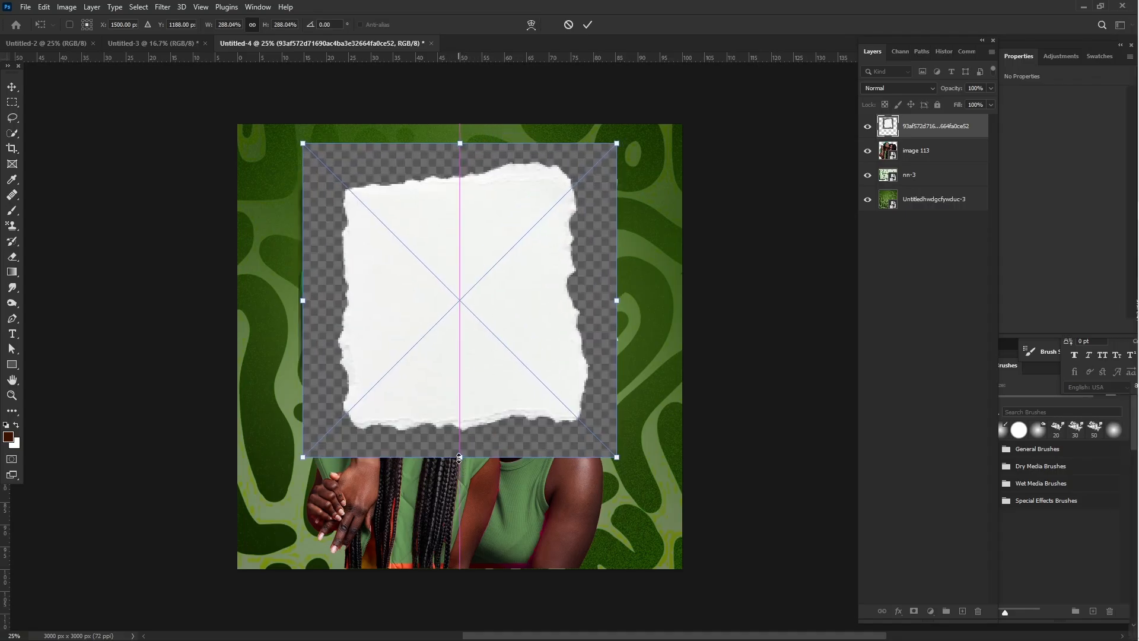
pyautogui.press('Return')
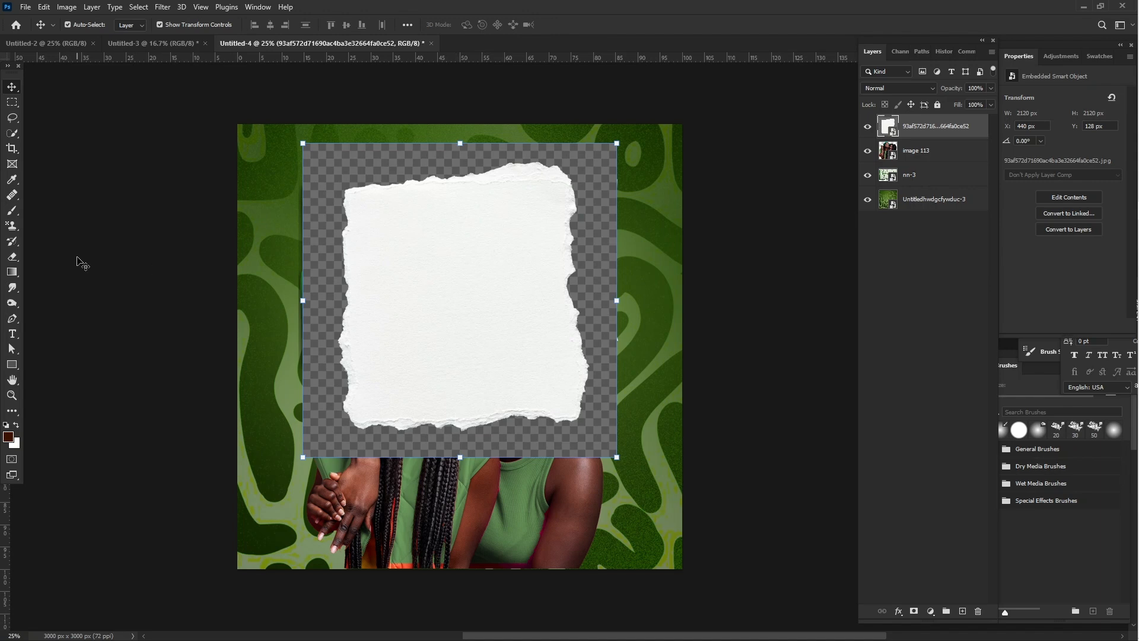
# - Select only the white torn paper with the Quick Selection Tool, copy it to its own layer, and hide the original paper layer
pyautogui.click(17, 133)
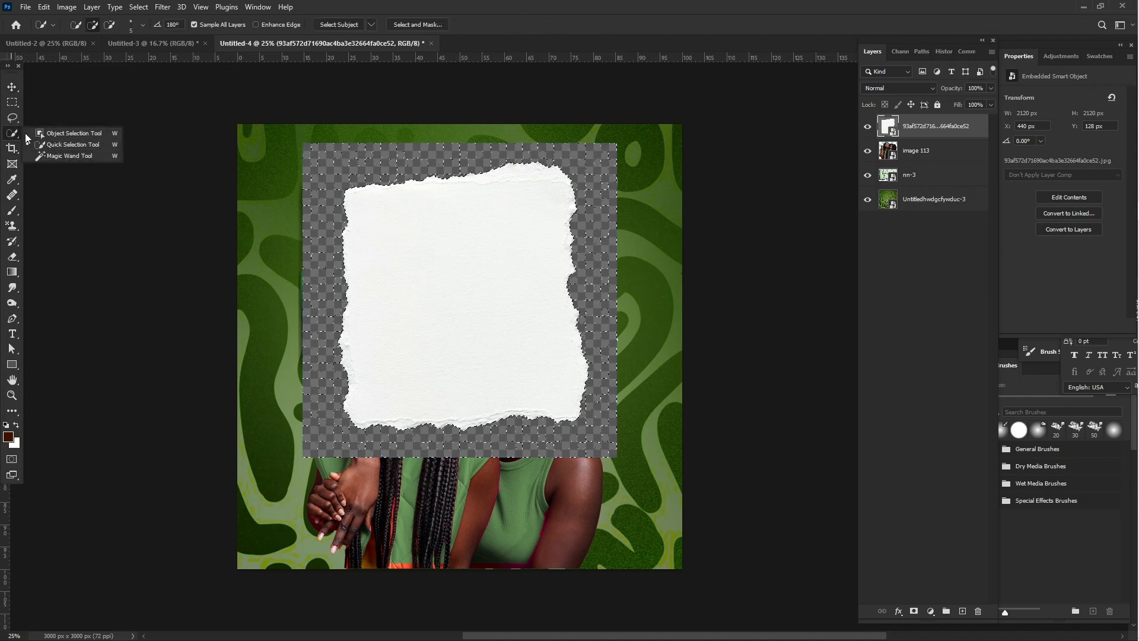
pyautogui.click(69, 144)
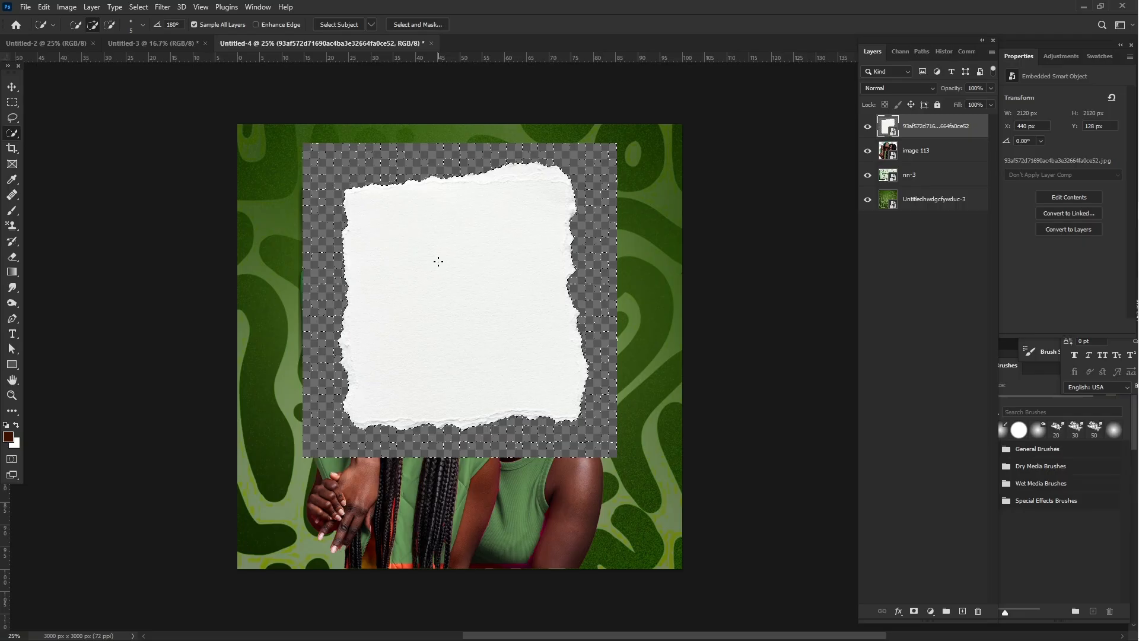
pyautogui.hotkey('ctrl', 'd')
pyautogui.click(456, 319)
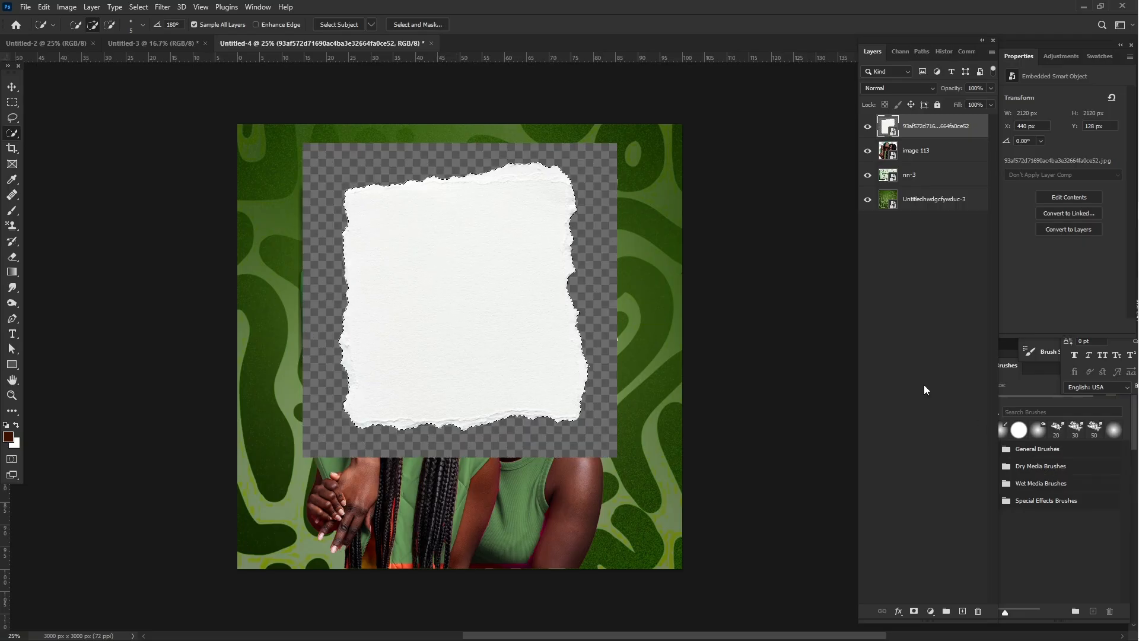
pyautogui.hotkey('ctrl', 'shift', 'alt', 'n')
pyautogui.hotkey('ctrl', 'BackSpace')
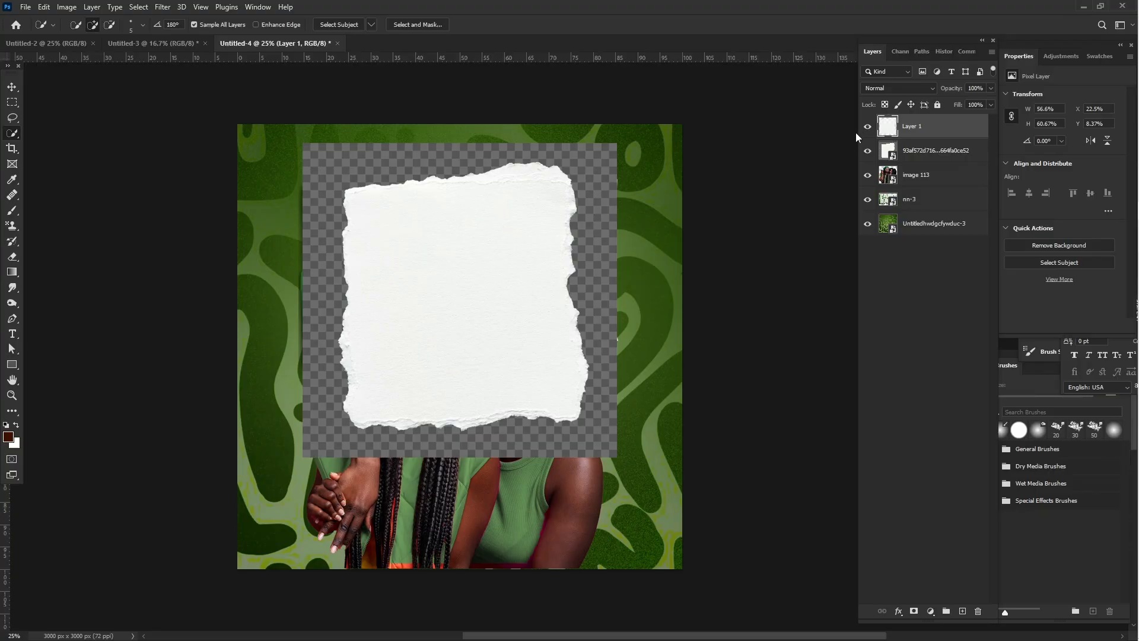
pyautogui.click(868, 152)
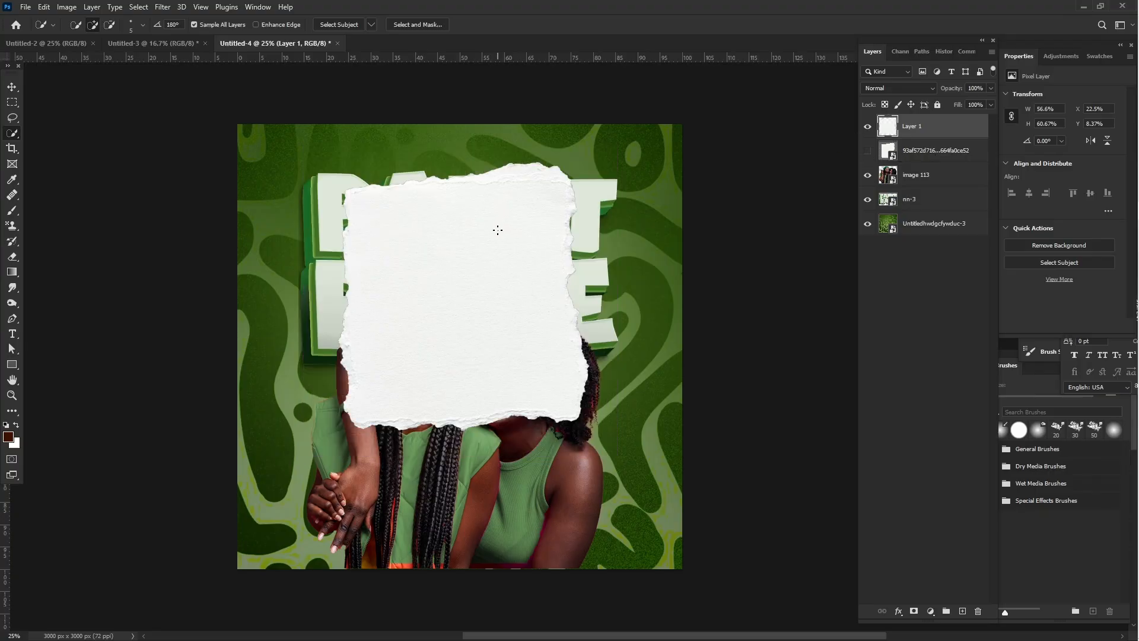
# - Rotate the torn paper 90°, shrink it to about 18.87% by 15.67% of the canvas, and place it beside the beret-wearing woman's arm
pyautogui.click(10, 86)
pyautogui.moveTo(523, 368); pyautogui.dragTo(526, 401)
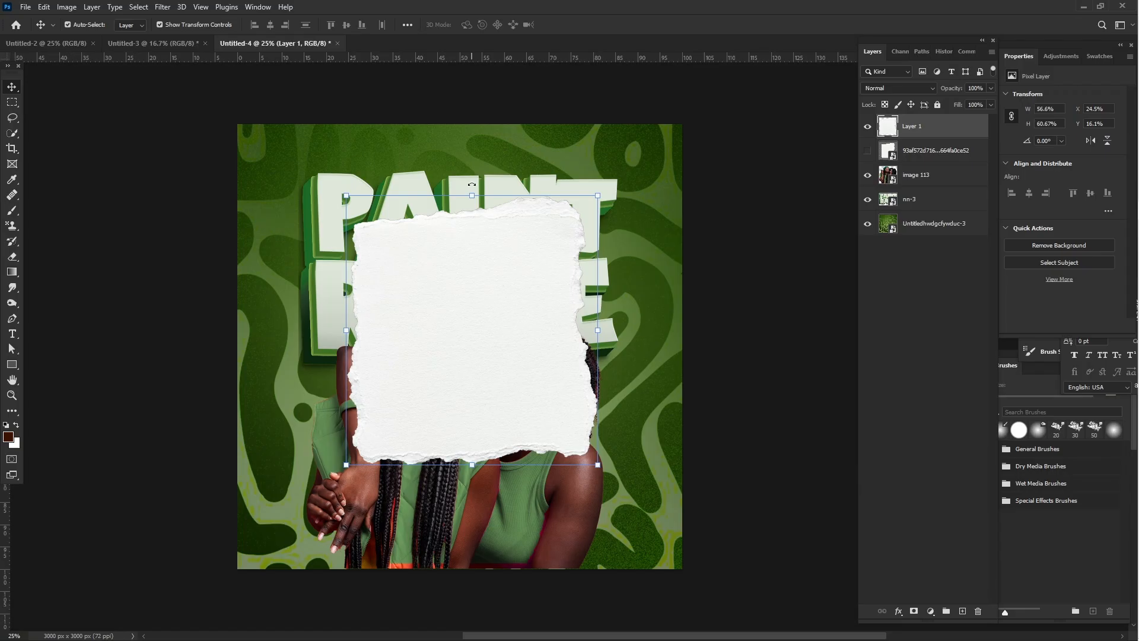
pyautogui.moveTo(472, 185); pyautogui.dragTo(627, 320)
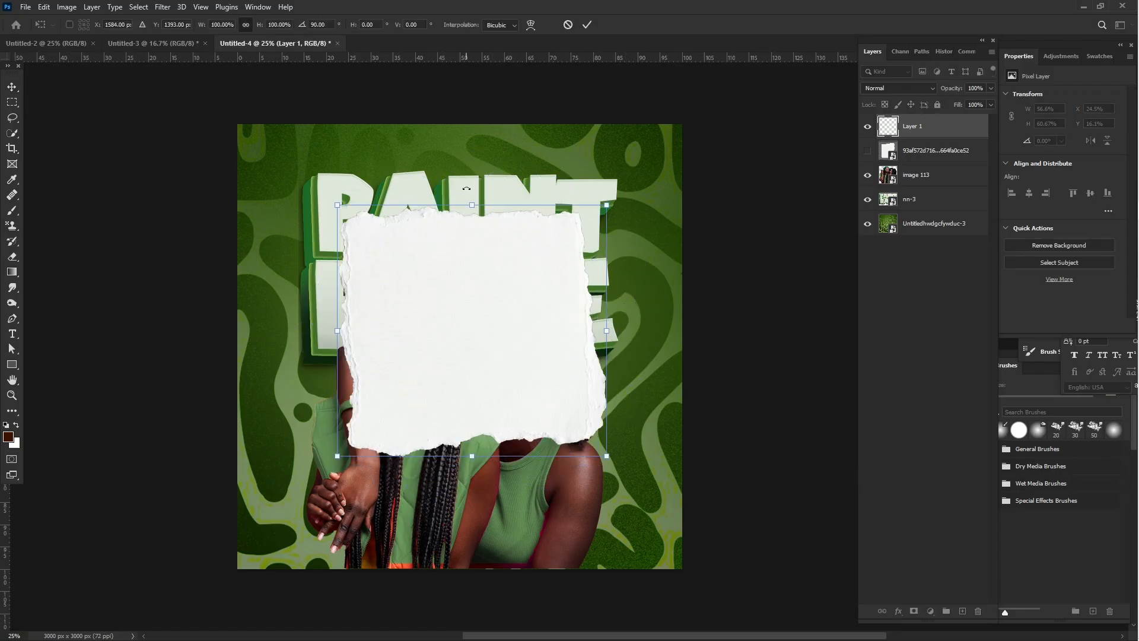
pyautogui.moveTo(472, 205); pyautogui.dragTo(479, 369)
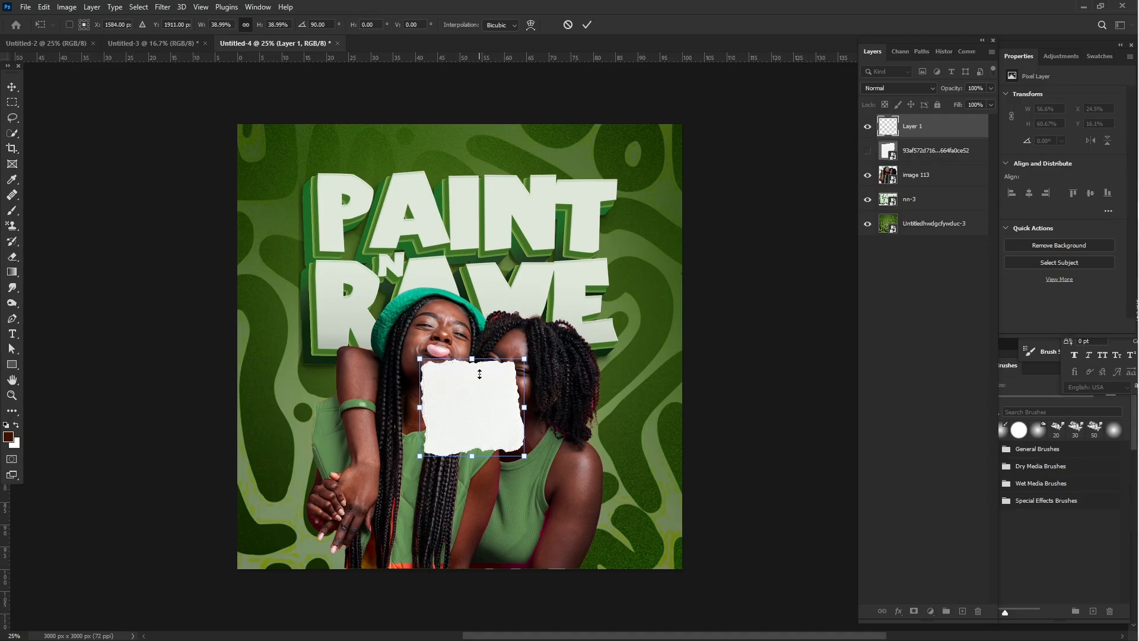
pyautogui.moveTo(482, 439); pyautogui.dragTo(370, 366)
# - Duplicate the small torn paper just below itself, shrink the copy to about 17.87% by 11.07%, and move the original down closer to it
pyautogui.moveTo(318, 320); pyautogui.dragTo(332, 428)
pyautogui.press('Return')
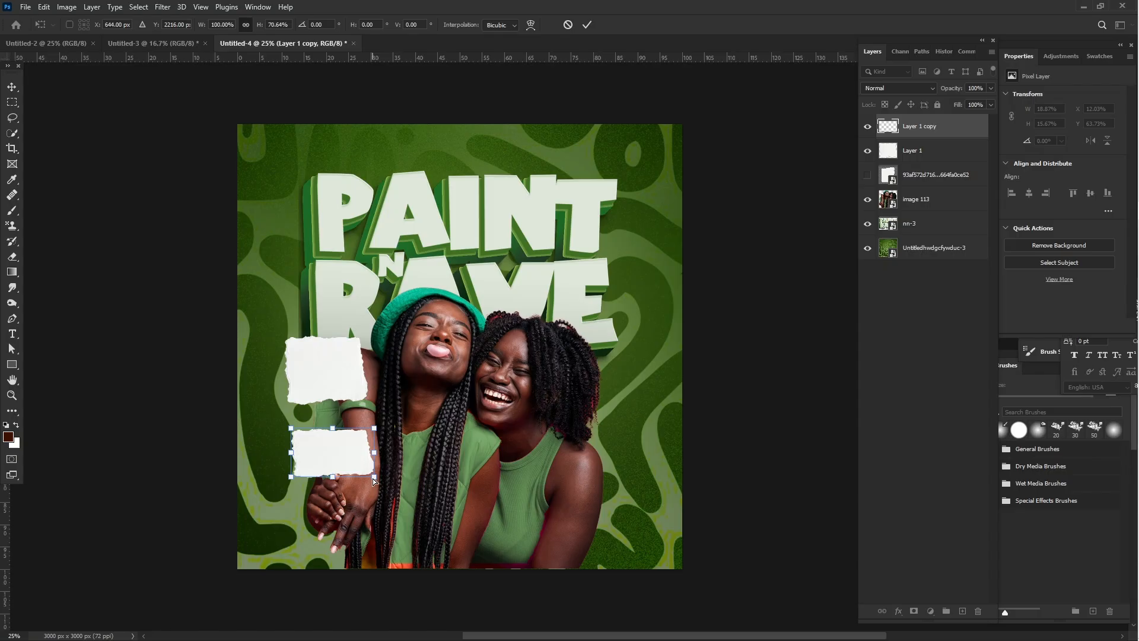
pyautogui.moveTo(374, 480); pyautogui.dragTo(365, 448)
pyautogui.press('Return')
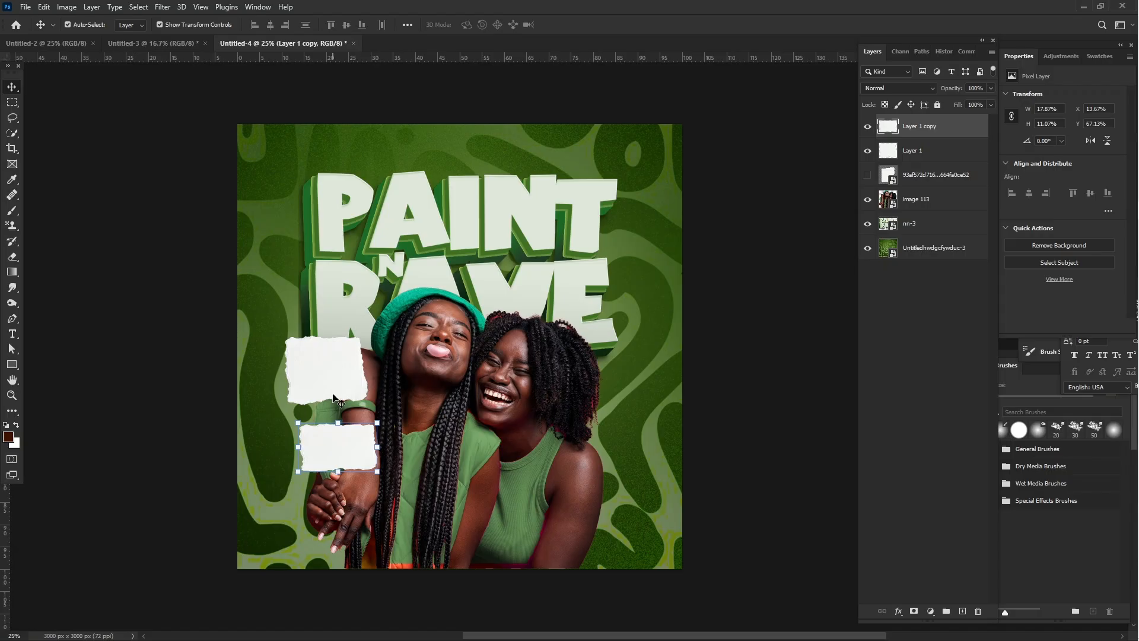
pyautogui.moveTo(334, 399); pyautogui.dragTo(333, 406)
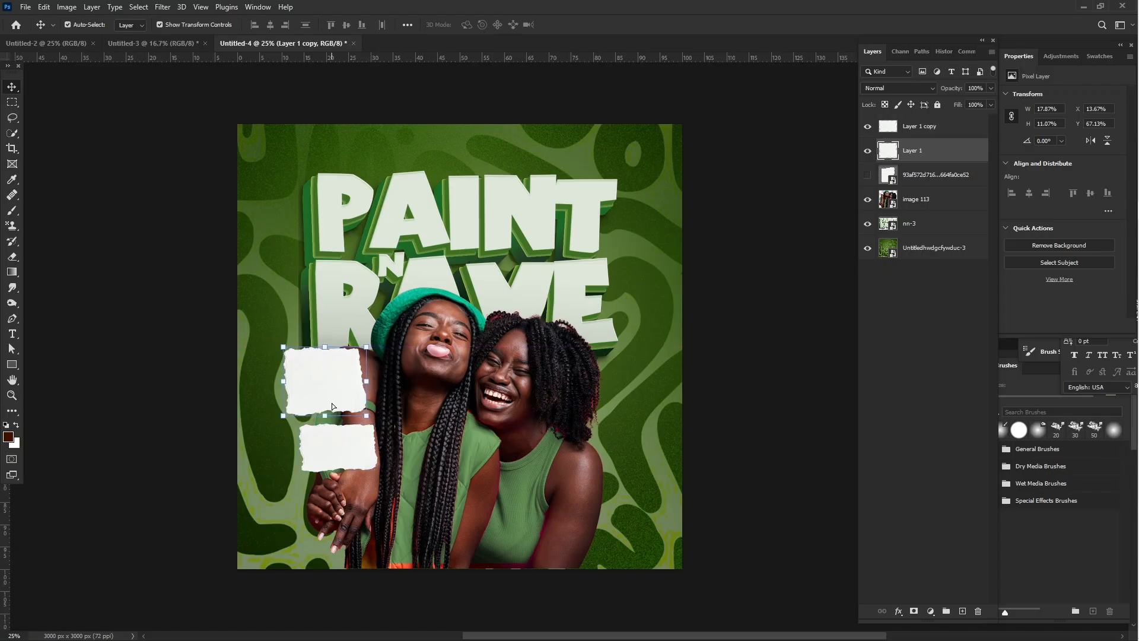
pyautogui.click(742, 338)
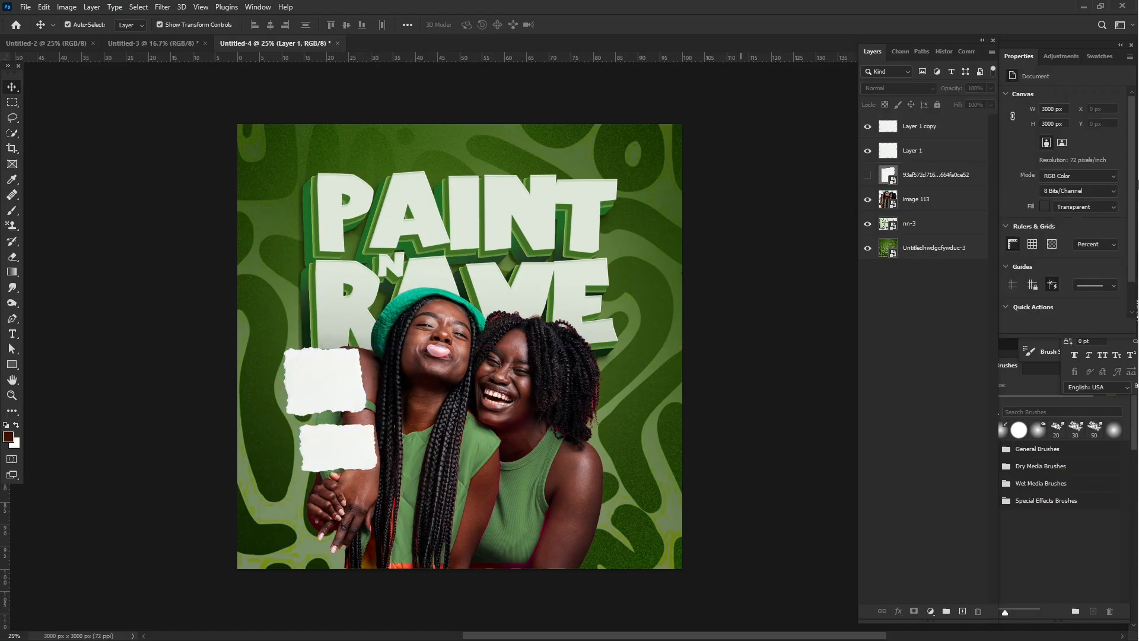
# - Place the scribbled arrow image ce23dcaf4f176e8377a806b865df1261.jpg from the "paint and raeve" folder at the canvas's left edge, at 100% scale
pyautogui.moveTo(1102, 166)
pyautogui.moveTo(1132, 198)
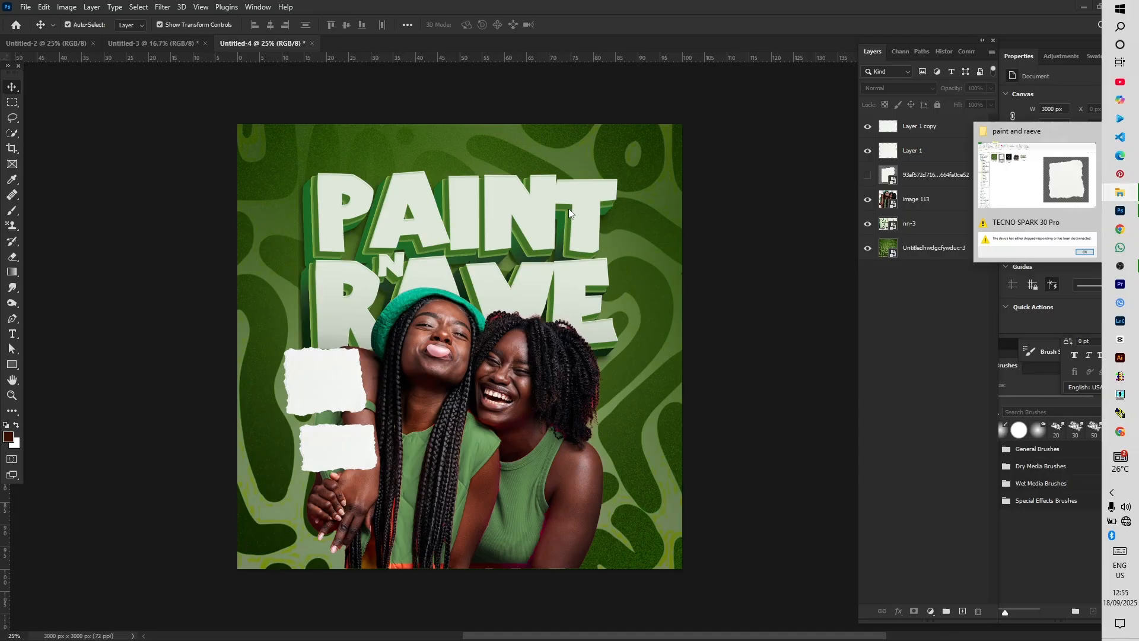
pyautogui.click(1065, 189)
pyautogui.click(265, 169)
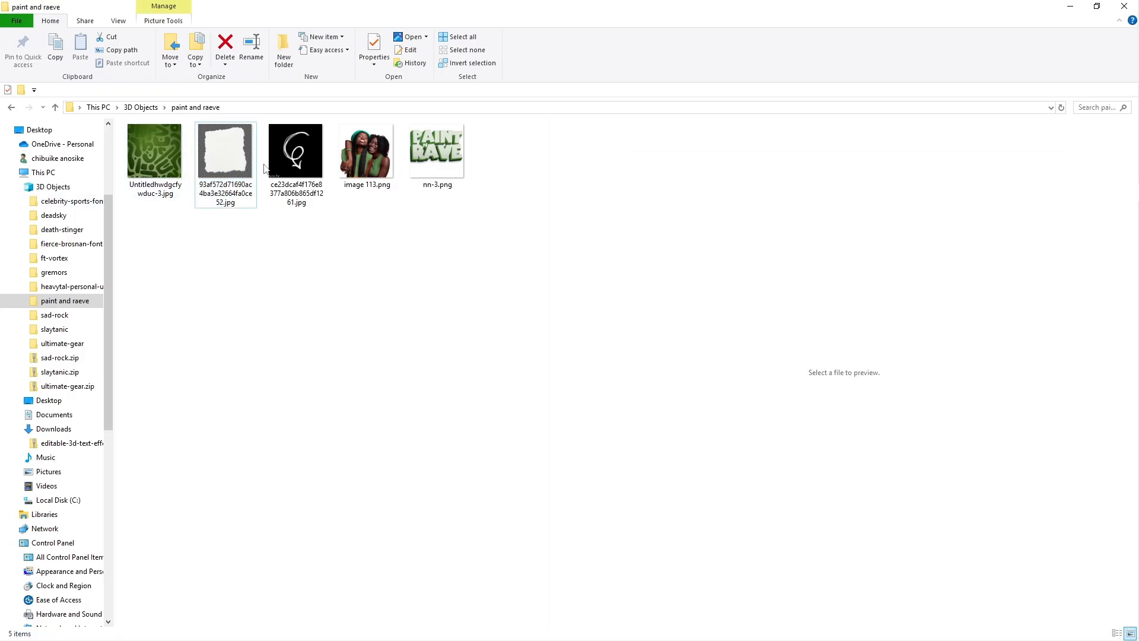
pyautogui.click(299, 170)
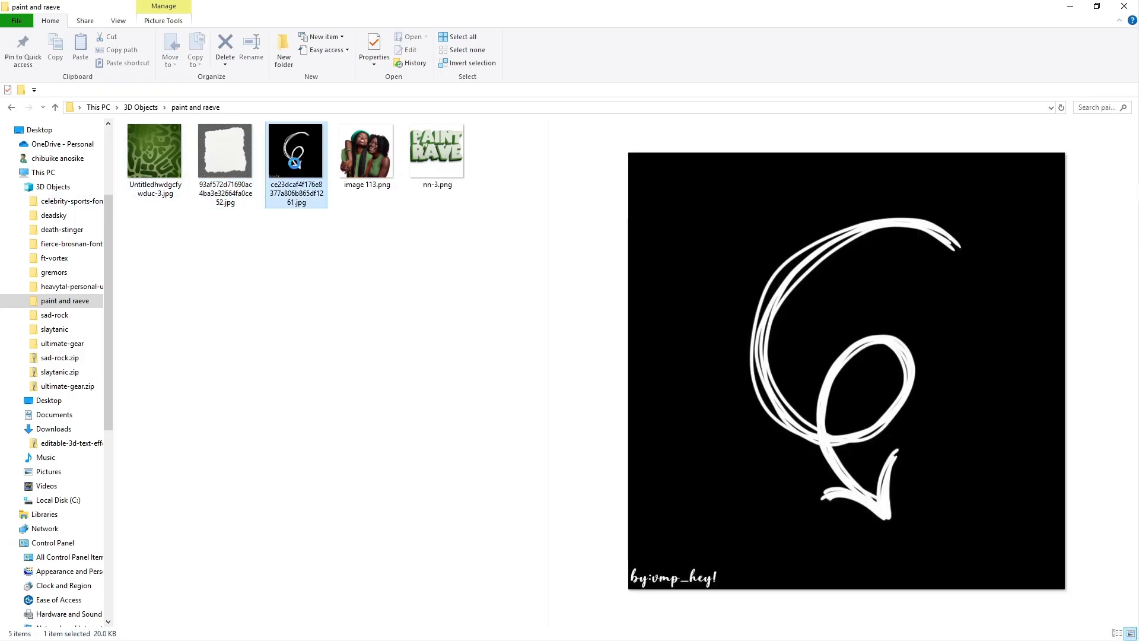
pyautogui.moveTo(295, 163); pyautogui.dragTo(1138, 211)
pyautogui.moveTo(600, 327); pyautogui.dragTo(596, 333)
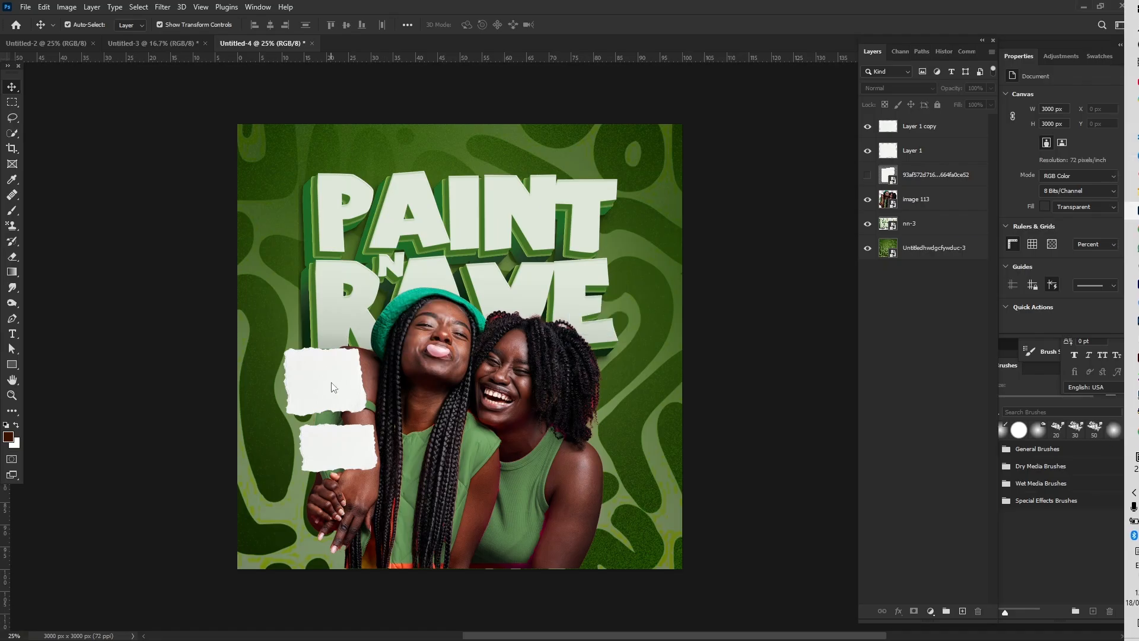
pyautogui.moveTo(460, 354); pyautogui.dragTo(273, 419)
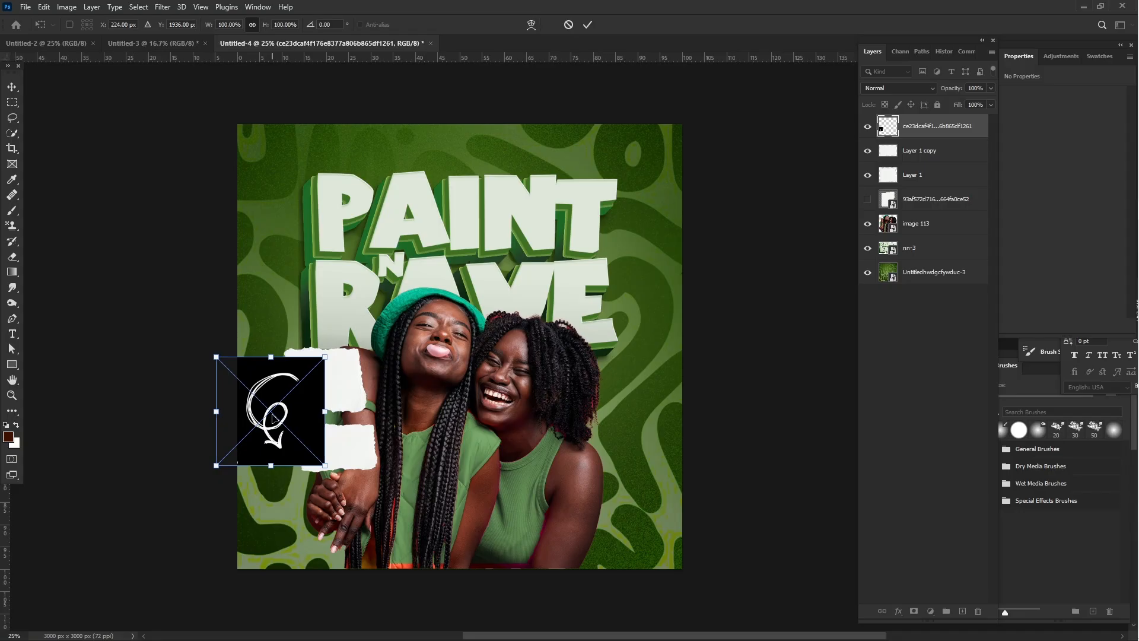
pyautogui.press('Return')
# - Blend the arrow image with Screen, scale it to about 56.52%, rotate it about -24.5°, and aim it at the lower torn paper
pyautogui.hotkey('shift', 'alt', 'm')
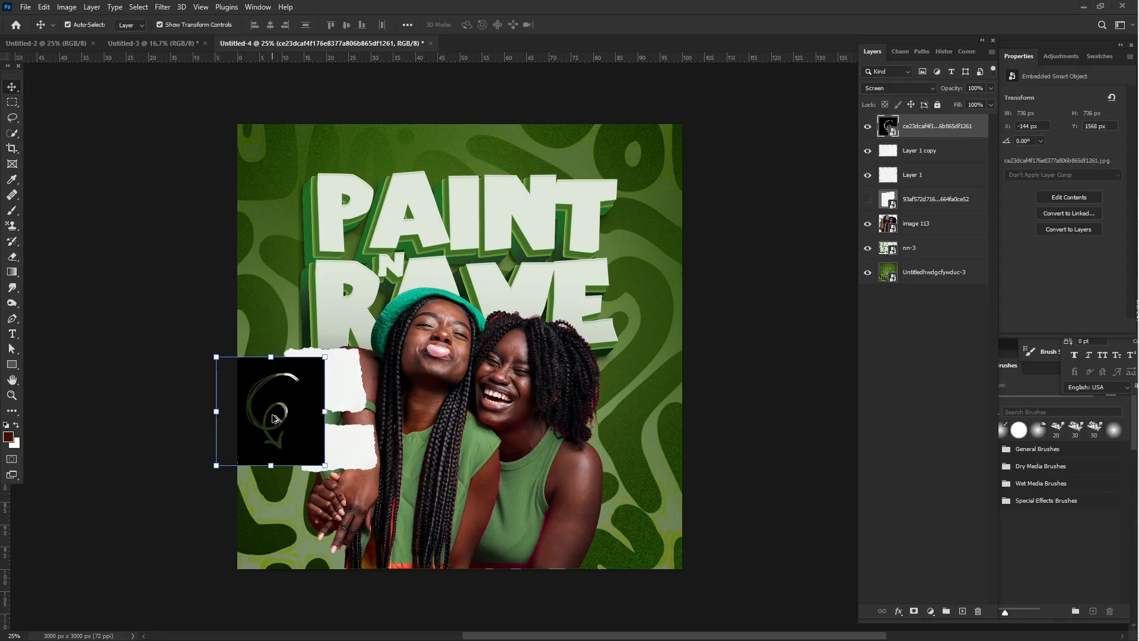
pyautogui.moveTo(263, 426)
pyautogui.mouseDown()
pyautogui.moveTo(290, 432)
pyautogui.moveTo(280, 432)
pyautogui.moveTo(315, 416)
pyautogui.moveTo(282, 415)
pyautogui.mouseUp()
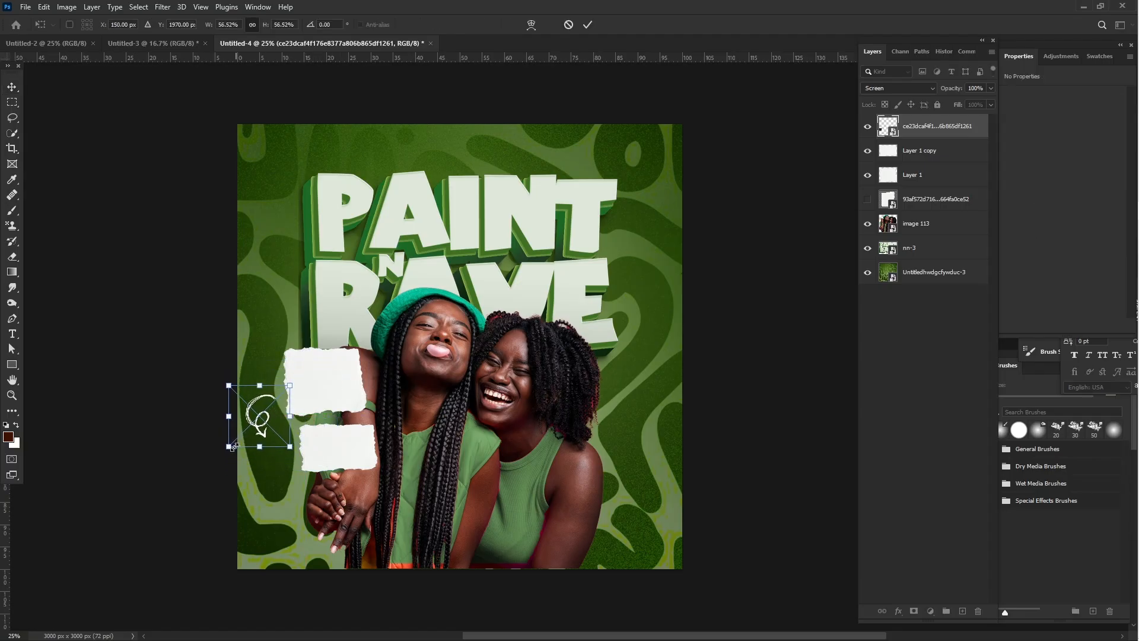
pyautogui.moveTo(220, 453); pyautogui.dragTo(273, 434)
pyautogui.press('Return')
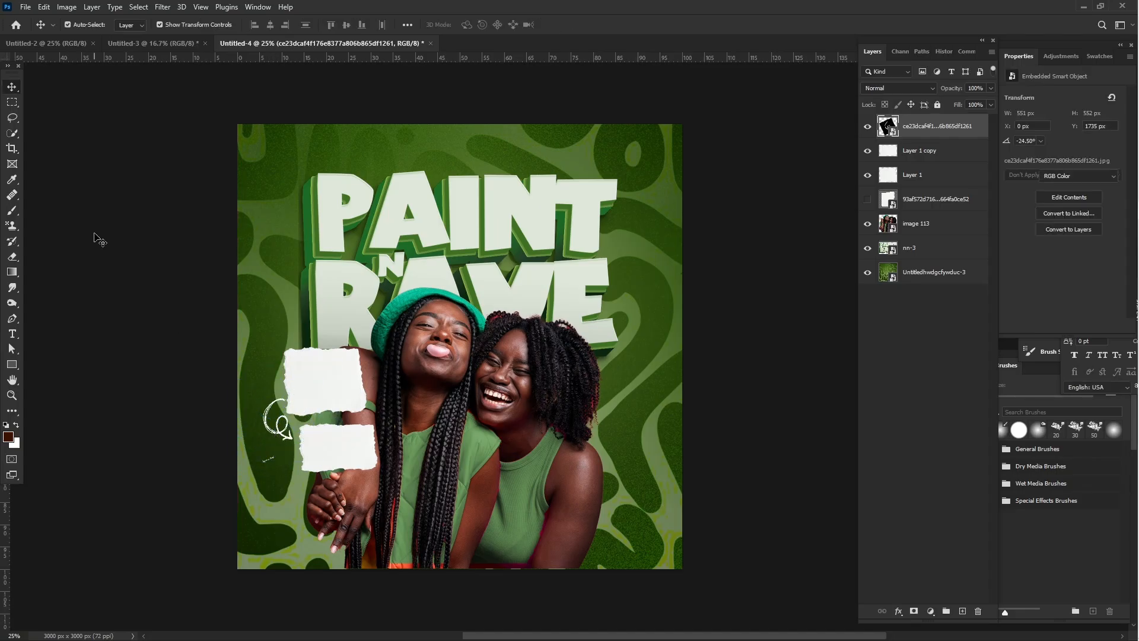
pyautogui.click(306, 429)
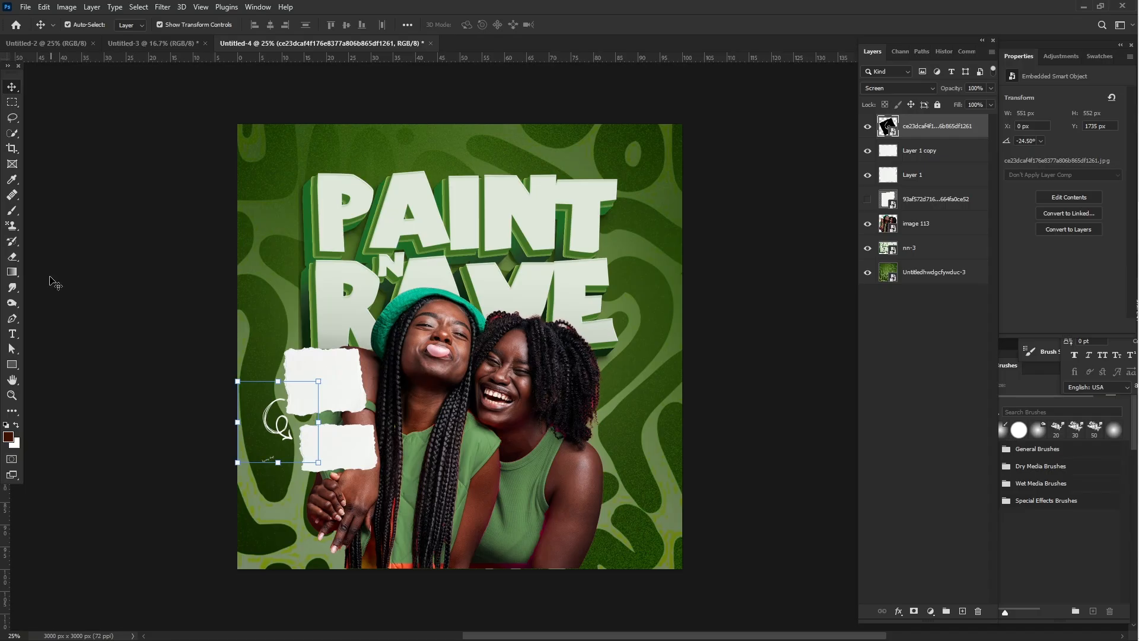
# - Add a layer mask to the arrow image and brush out the small signature below the arrow in black
pyautogui.click(12, 211)
pyautogui.moveTo(1133, 88)
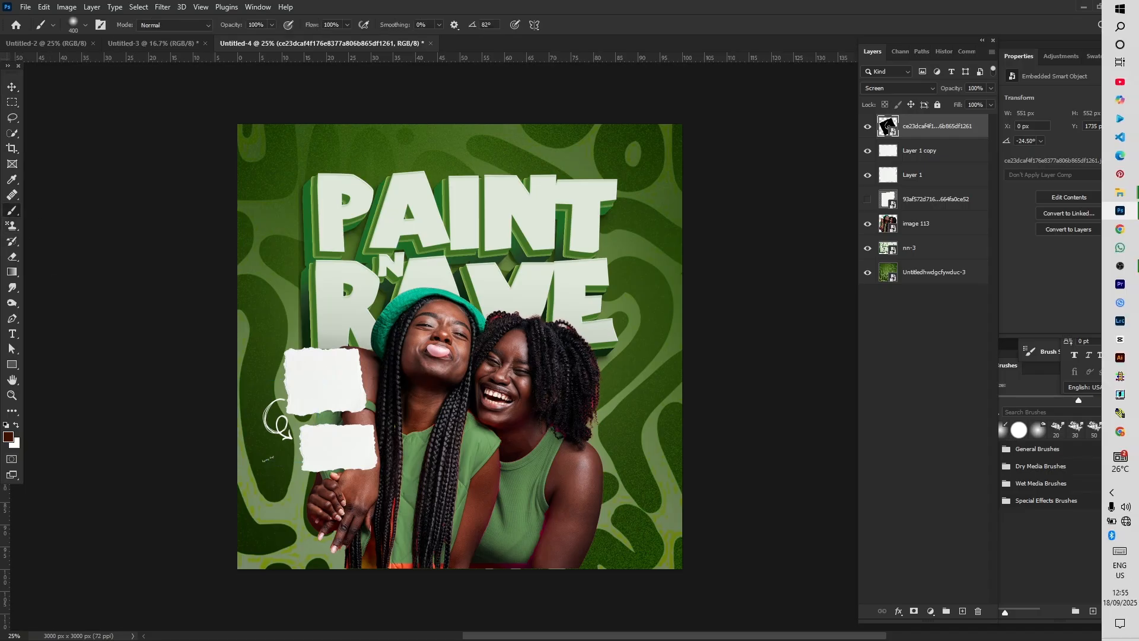
pyautogui.click(915, 612)
pyautogui.moveTo(263, 469); pyautogui.dragTo(267, 477)
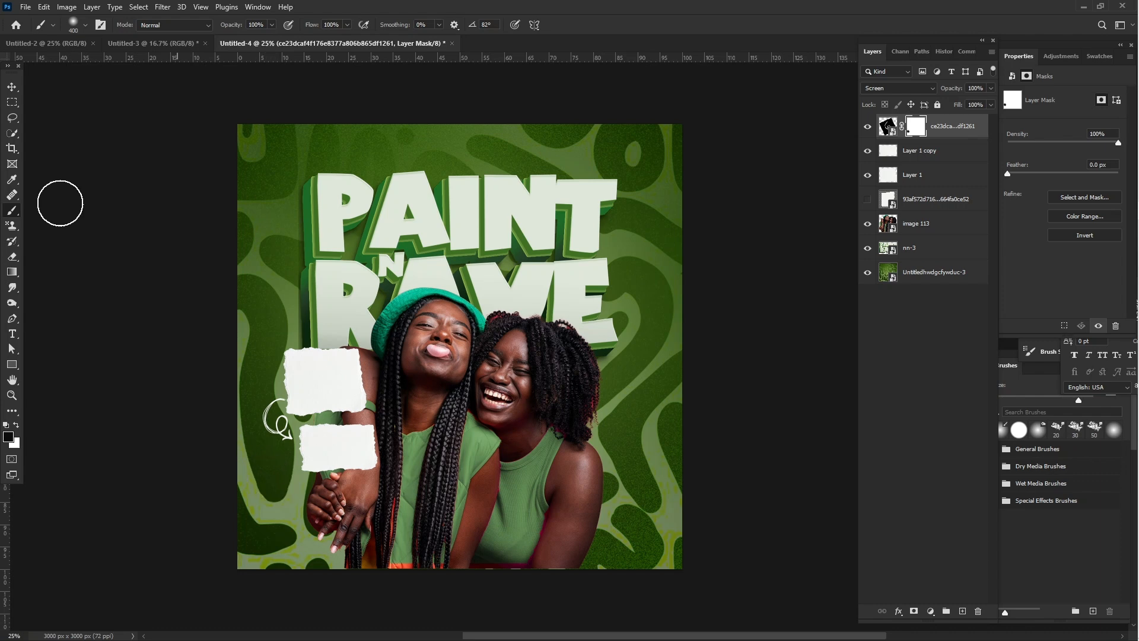
pyautogui.click(12, 88)
pyautogui.click(95, 193)
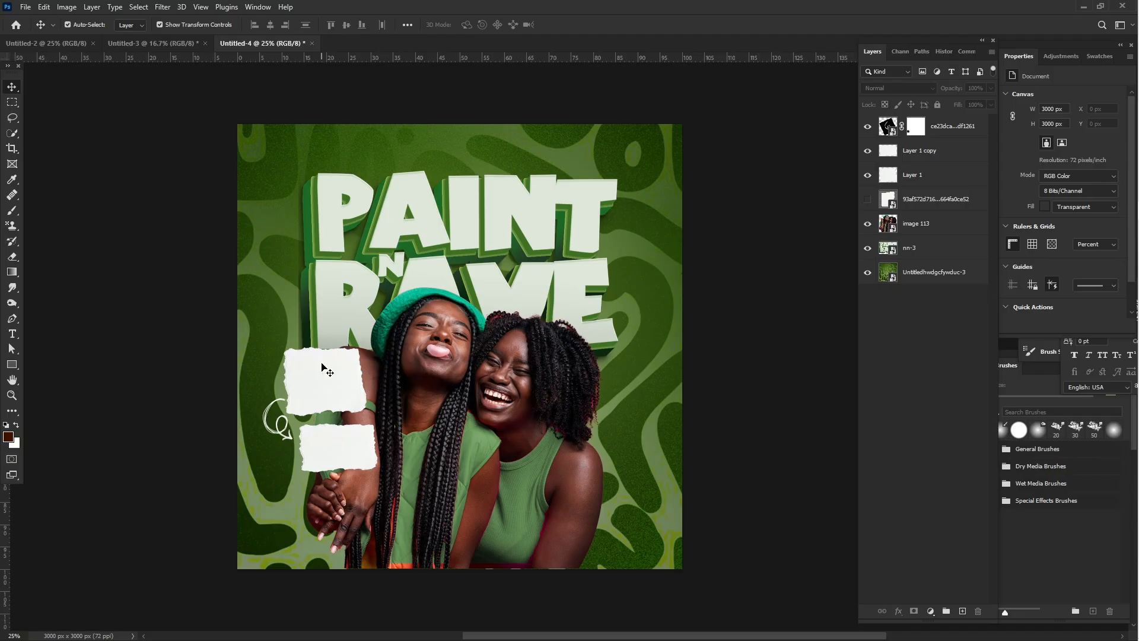
# - Duplicate the upper torn paper onto the canvas's lower-right area and reshape it into a strip about 41.27% wide and 12.33% high
pyautogui.click(287, 388)
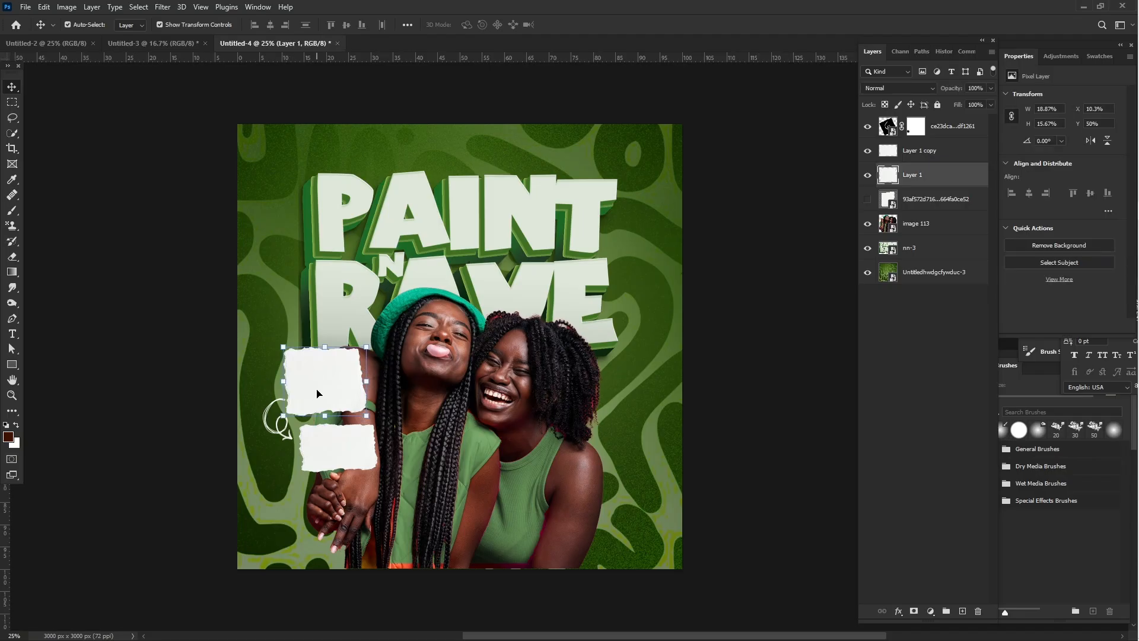
pyautogui.moveTo(318, 393); pyautogui.dragTo(712, 506)
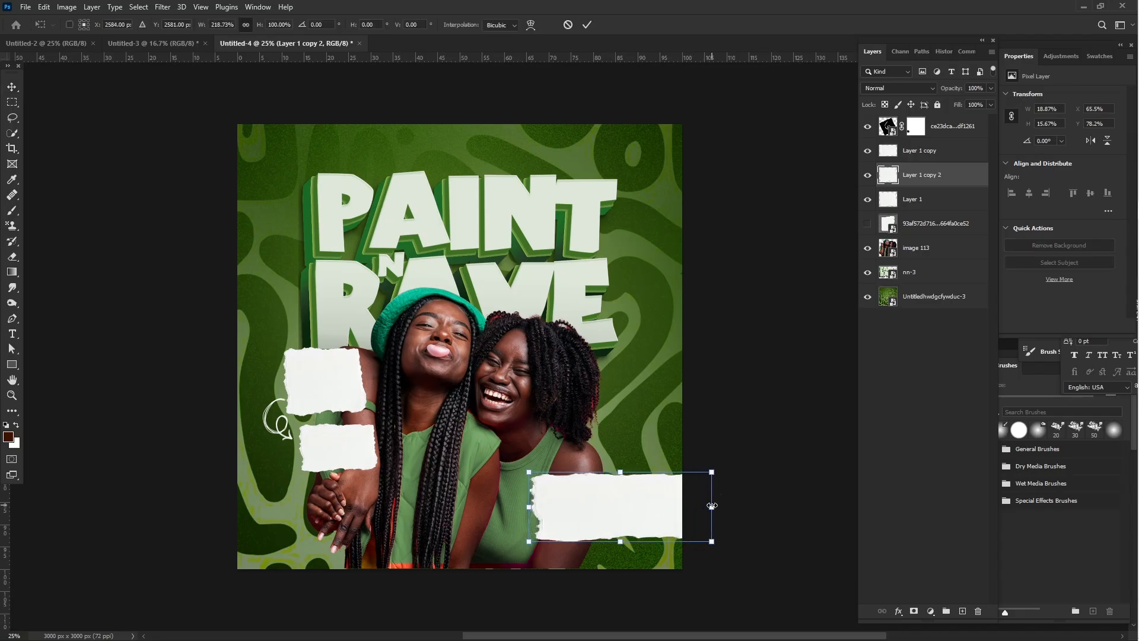
pyautogui.press('Return')
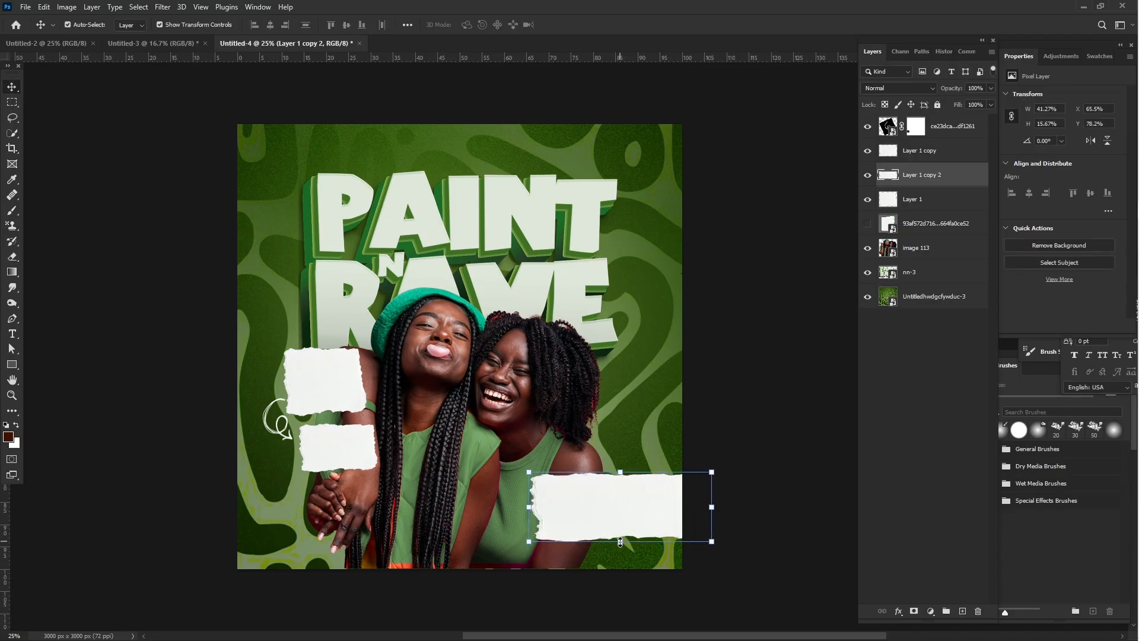
pyautogui.moveTo(621, 545); pyautogui.dragTo(571, 499)
pyautogui.press('Return')
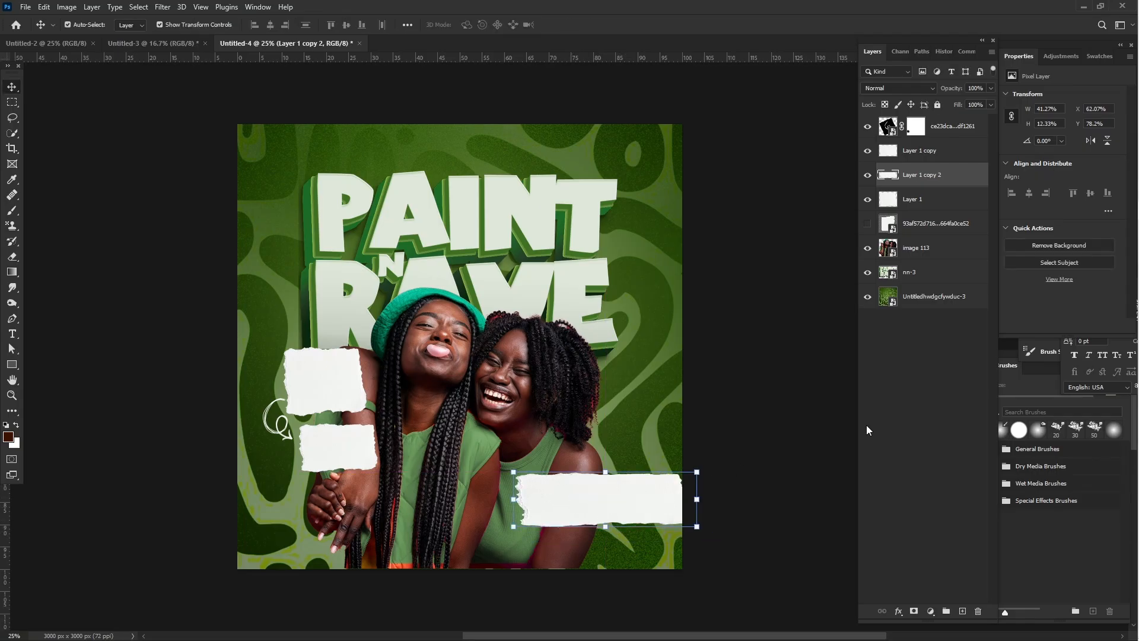
pyautogui.click(760, 402)
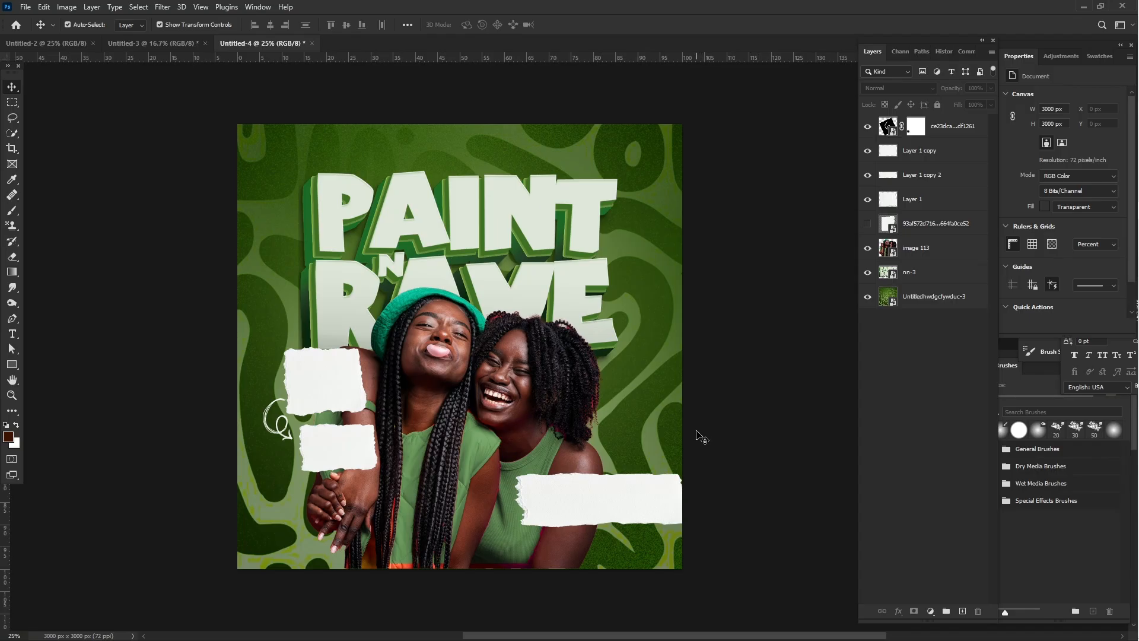
# - Shrink the torn-paper strip to about 35.77% by 11.1% and position it just inside the canvas's right edge
pyautogui.click(658, 500)
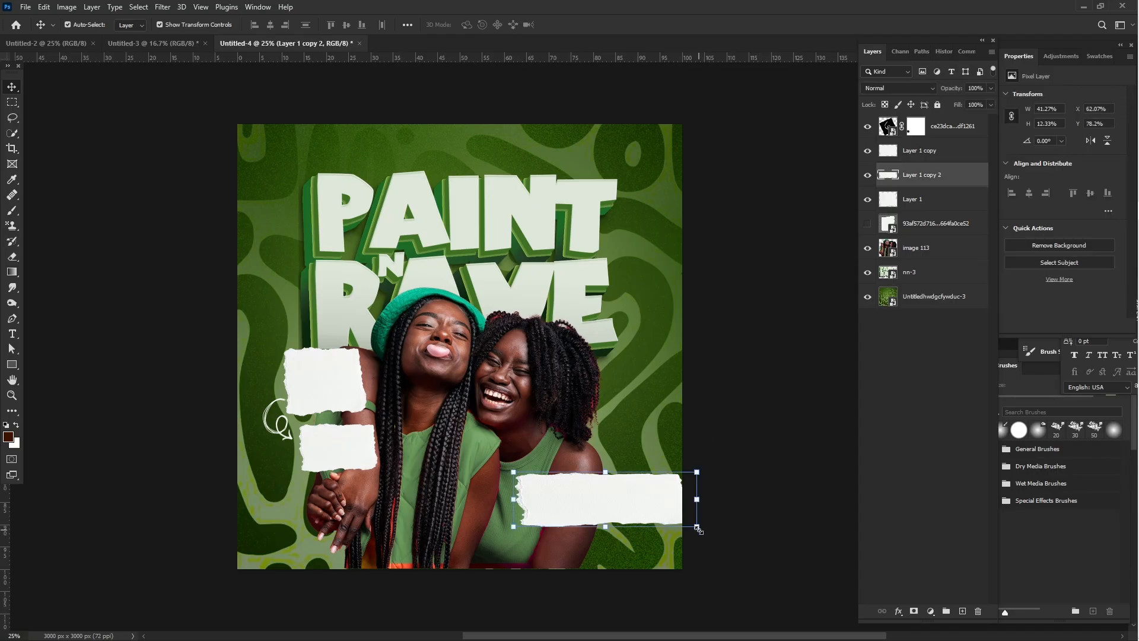
pyautogui.moveTo(697, 527); pyautogui.dragTo(669, 526)
pyautogui.moveTo(589, 530); pyautogui.dragTo(595, 515)
pyautogui.press('Return')
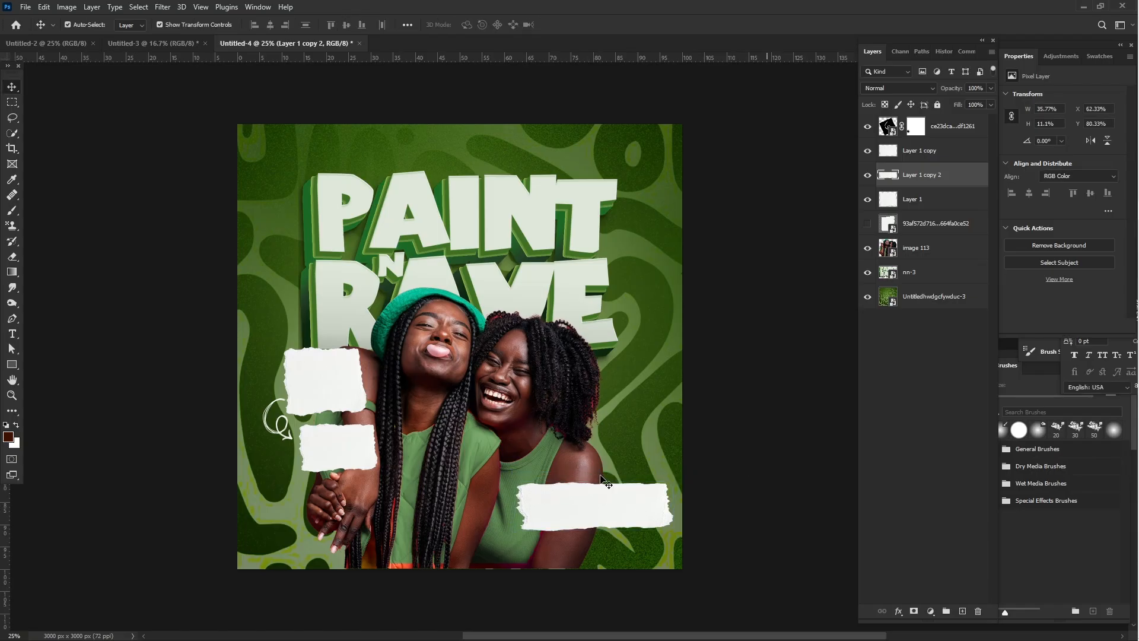
pyautogui.click(773, 471)
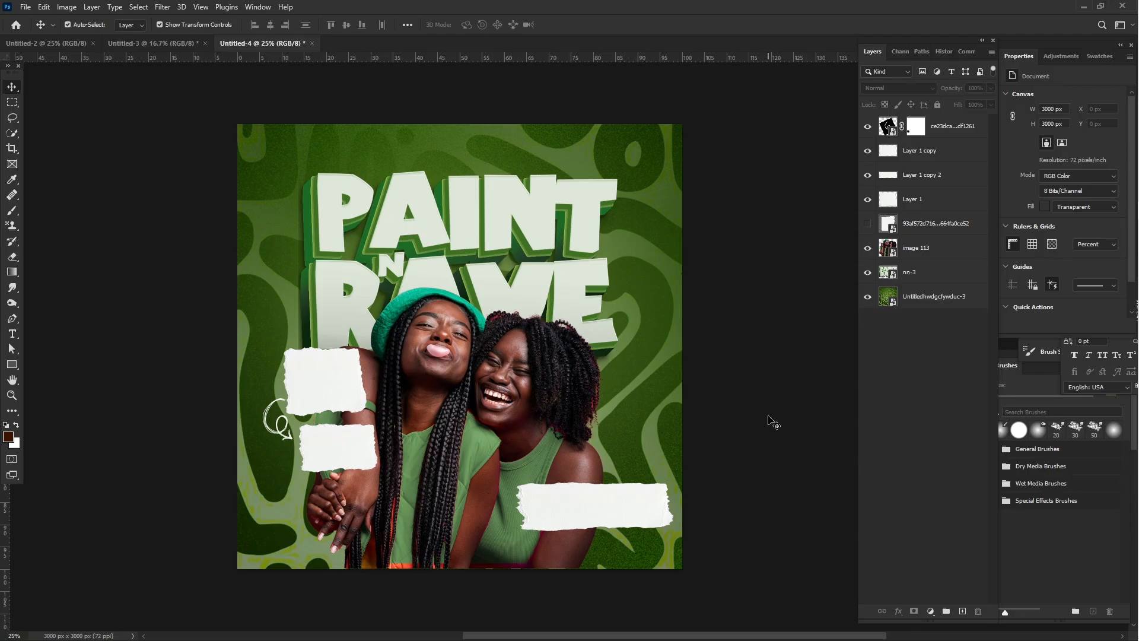
# - Enlarge the photo of the two women to about 2053 x 1933 px, extending slightly past the canvas's bottom edge
pyautogui.click(494, 433)
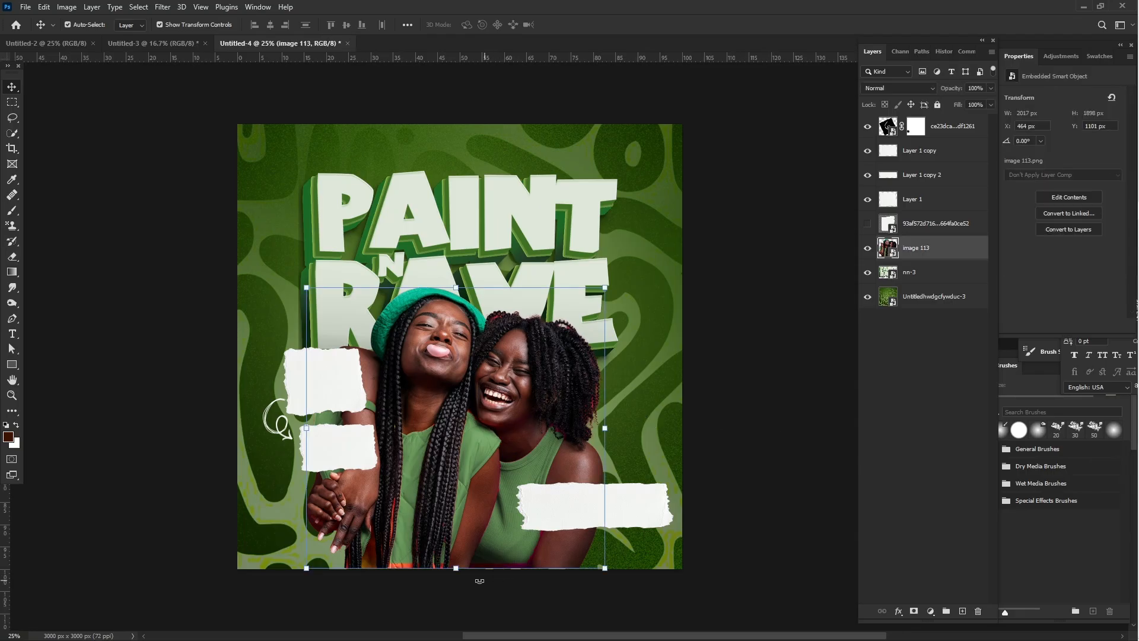
pyautogui.moveTo(457, 571); pyautogui.dragTo(454, 574)
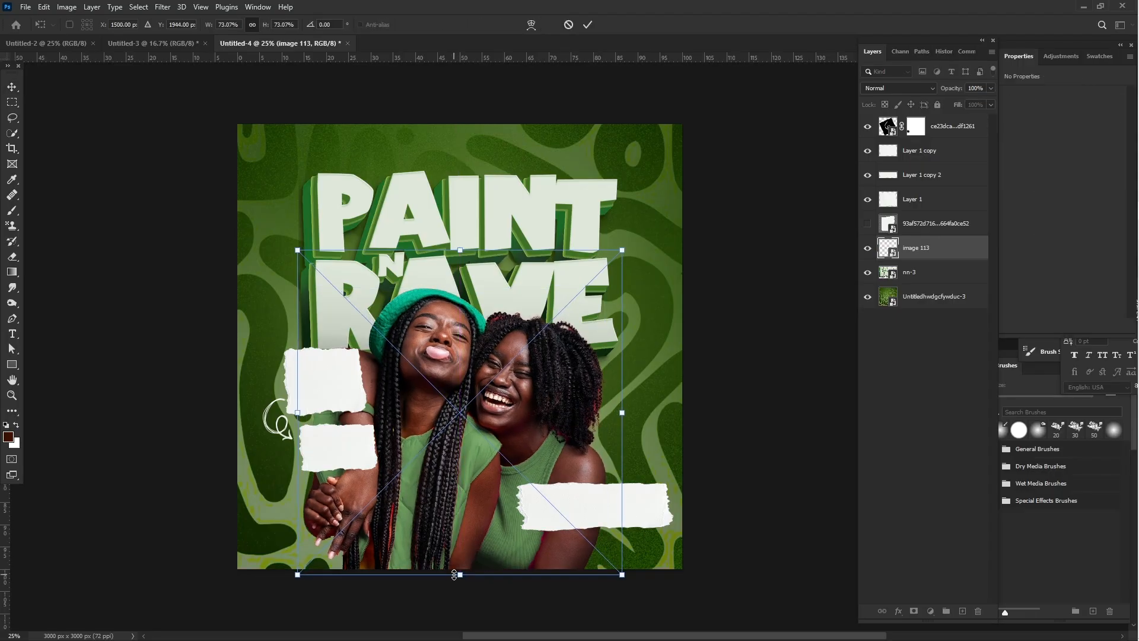
pyautogui.click(788, 365)
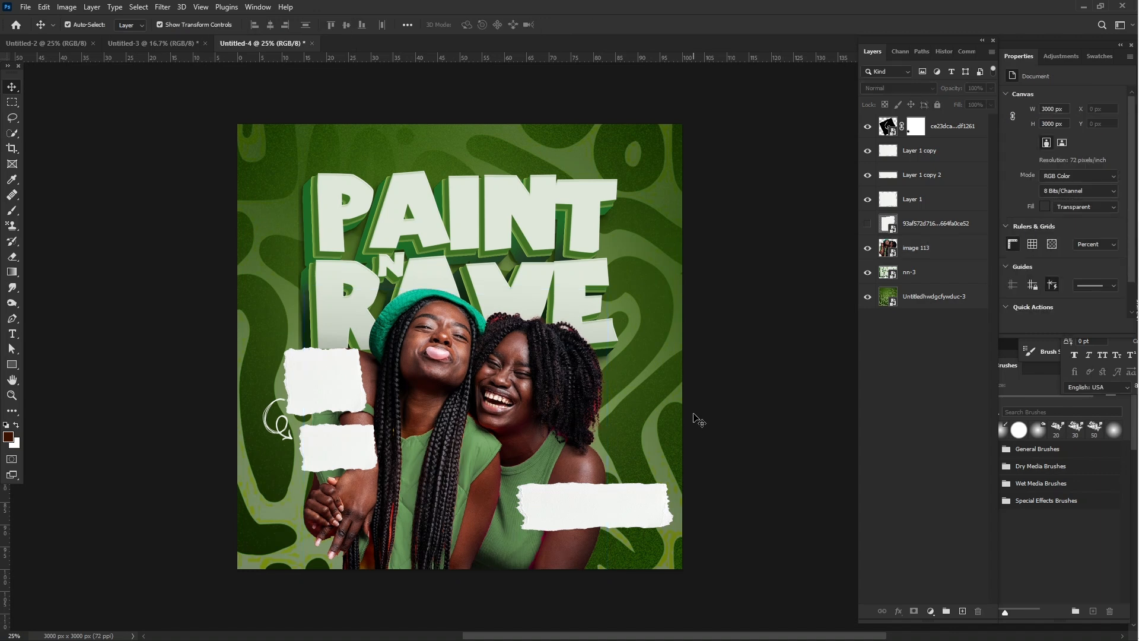
# - Add the text "TWIN F2" above the left part of the PAINT title and set its size to 117 pt
pyautogui.click(12, 336)
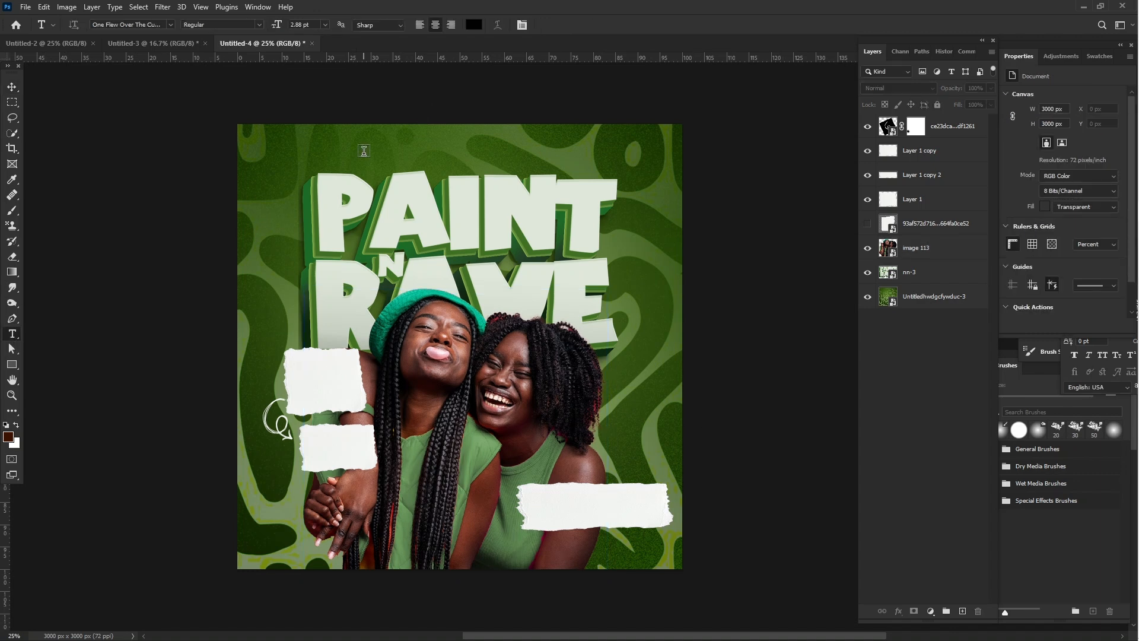
pyautogui.click(364, 151)
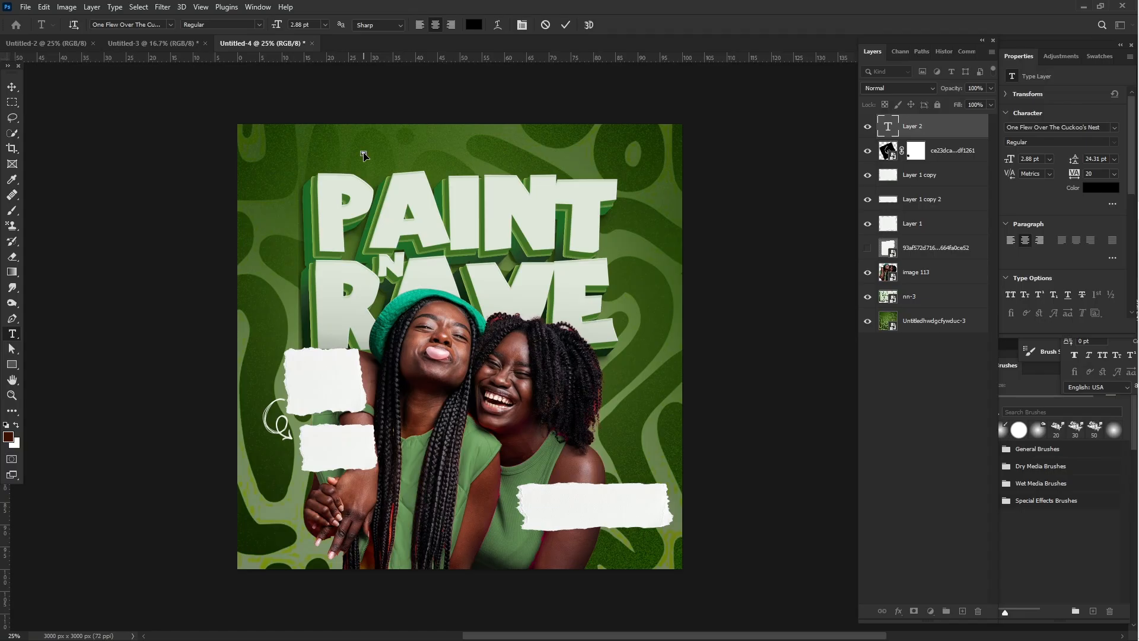
pyautogui.hotkey('ctrl', 'a')
pyautogui.moveTo(1012, 163); pyautogui.dragTo(1079, 173)
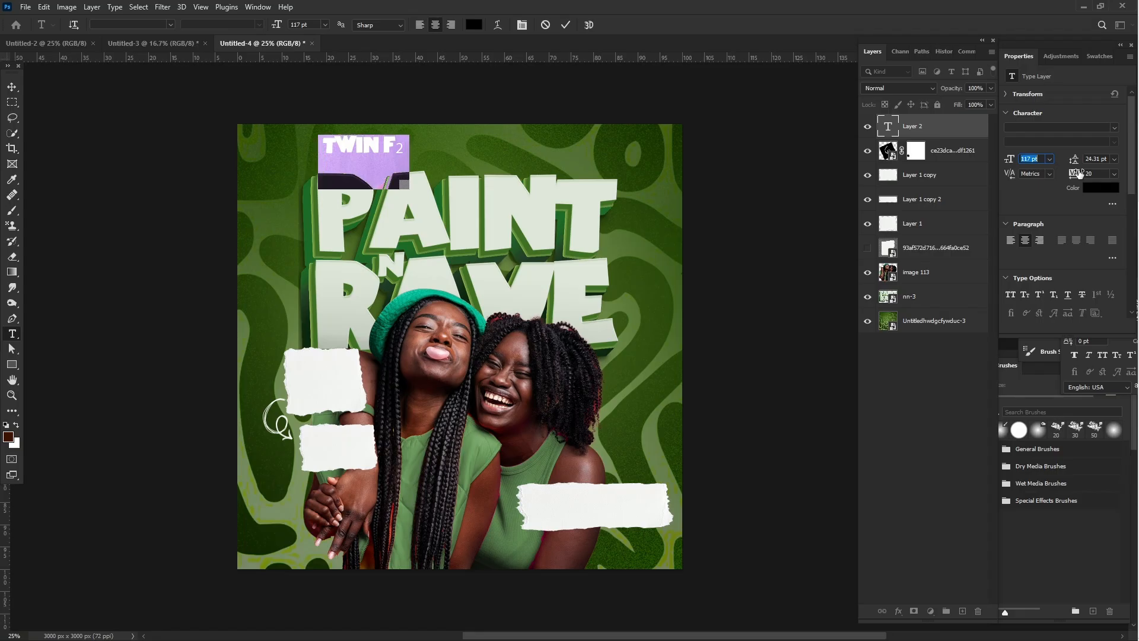
# - Change the "2" in the "TWIN F2" text to the MADE Soulmaze Regular font and set its size to 168 pt
pyautogui.click(406, 145)
pyautogui.moveTo(404, 146); pyautogui.dragTo(410, 147)
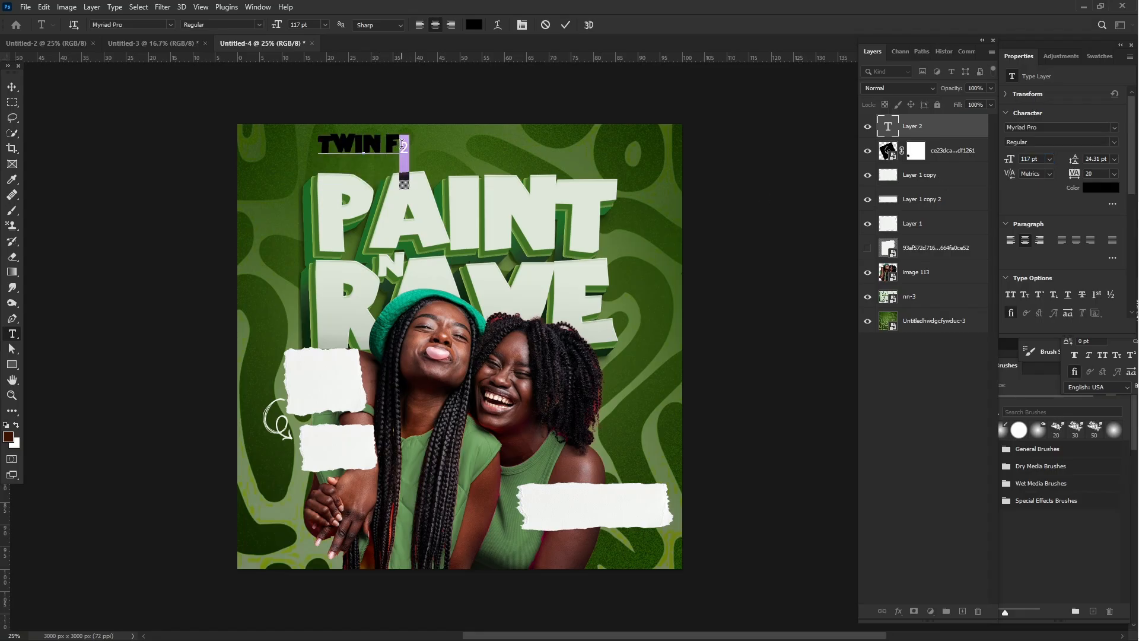
pyautogui.click(1116, 132)
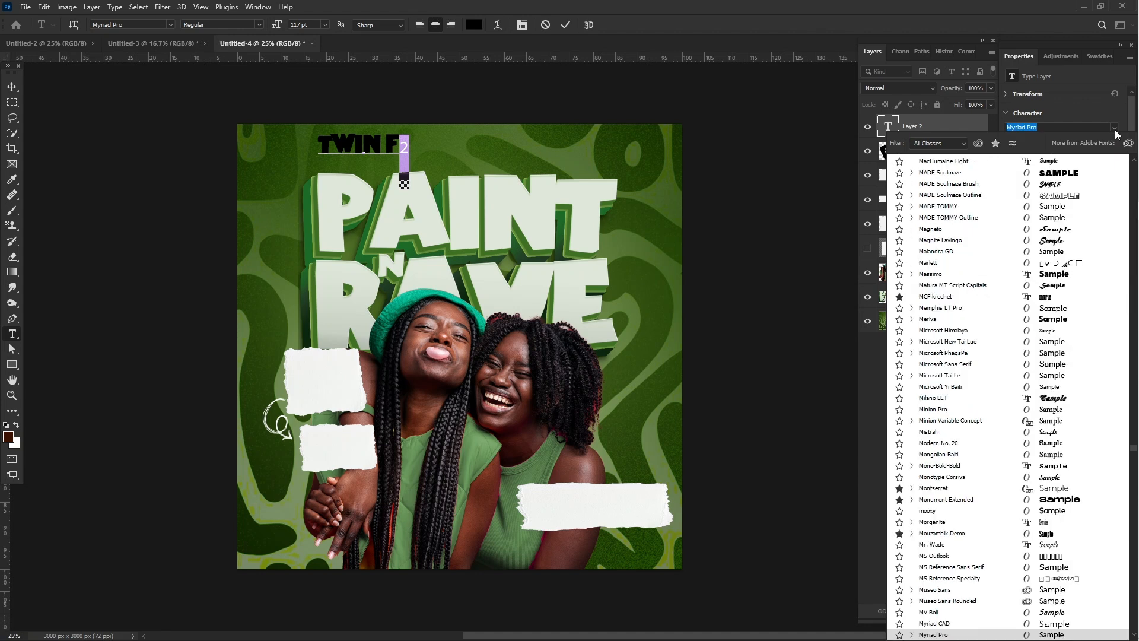
pyautogui.click(1077, 175)
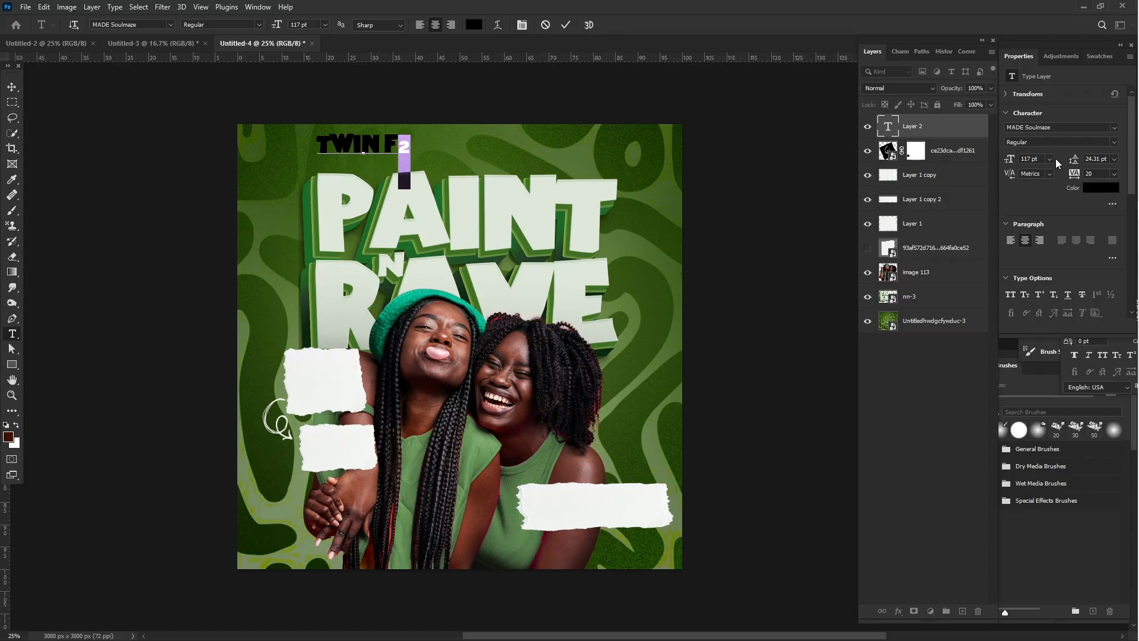
pyautogui.moveTo(1009, 161); pyautogui.dragTo(1038, 161)
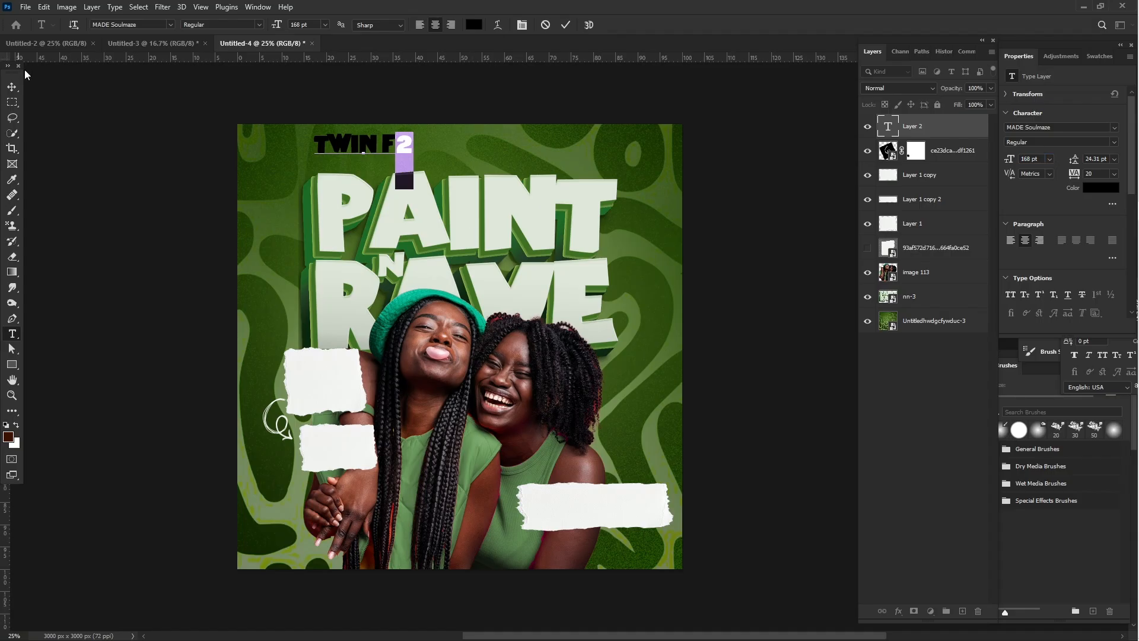
# - Move the "TWIN F2" text closer to the canvas's centre, just above the PAINT title, and color it white (ffffff)
pyautogui.click(12, 87)
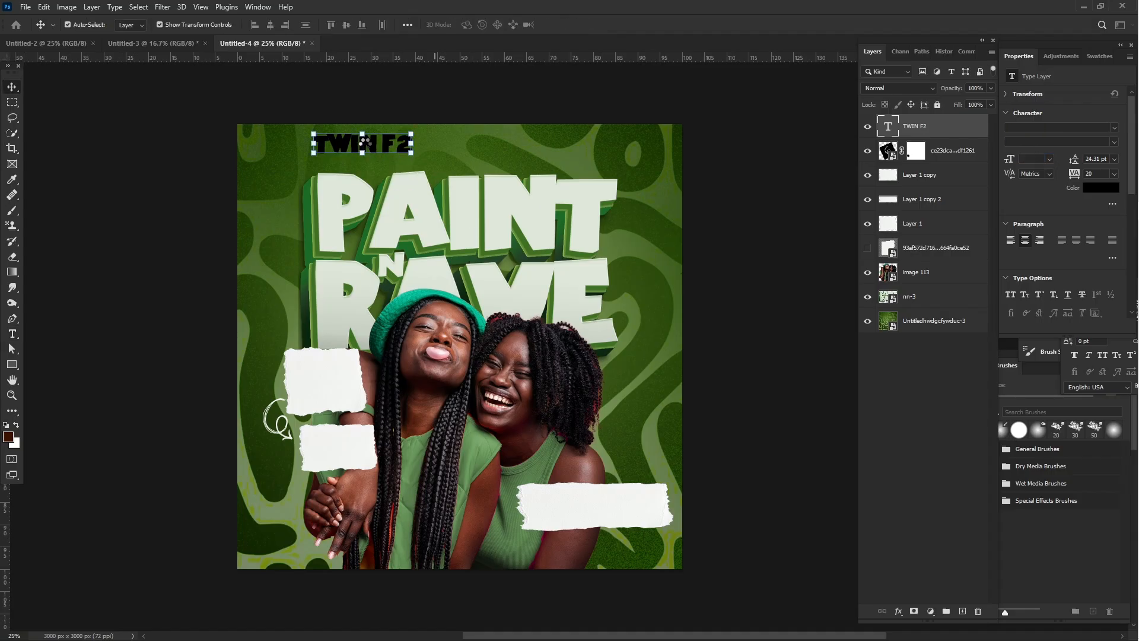
pyautogui.moveTo(344, 147); pyautogui.dragTo(388, 152)
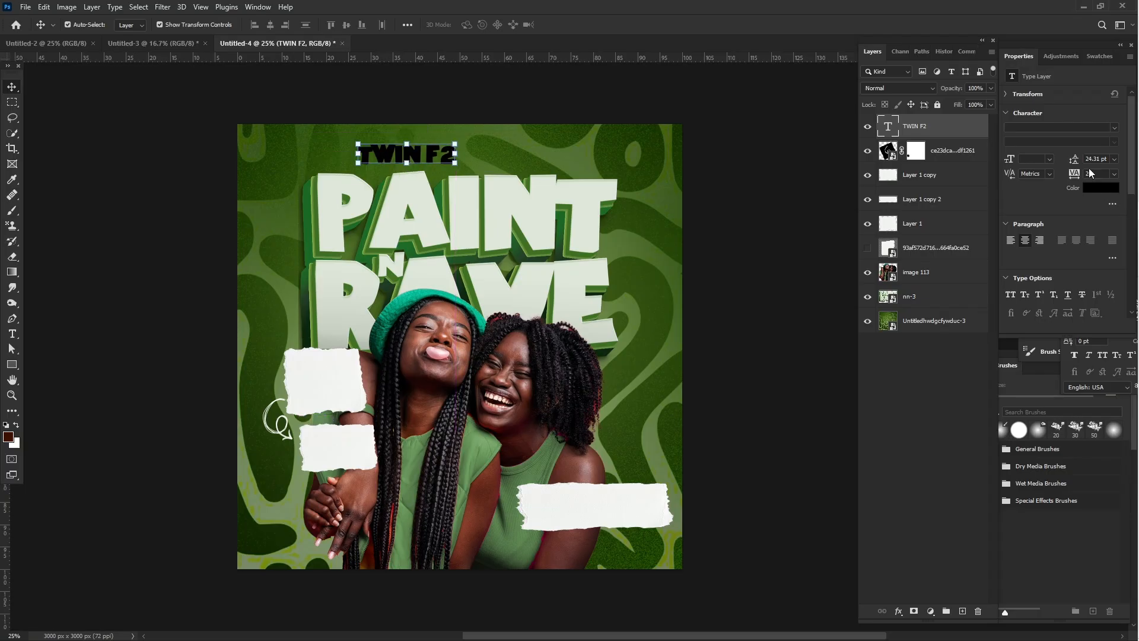
pyautogui.click(1099, 188)
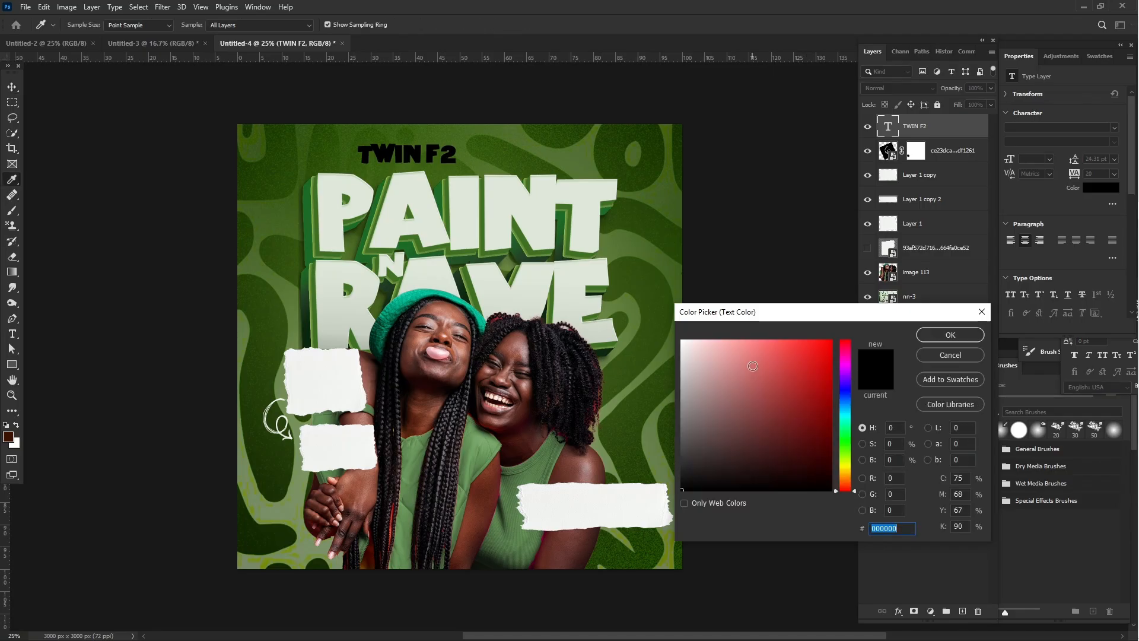
pyautogui.moveTo(753, 366); pyautogui.dragTo(560, 245)
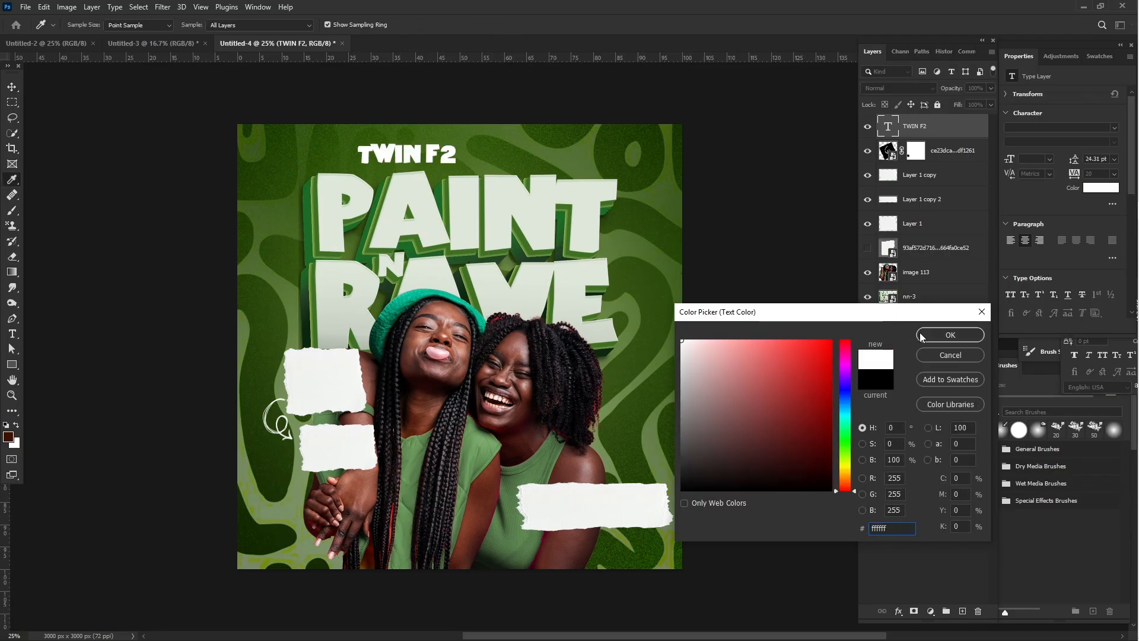
pyautogui.click(950, 334)
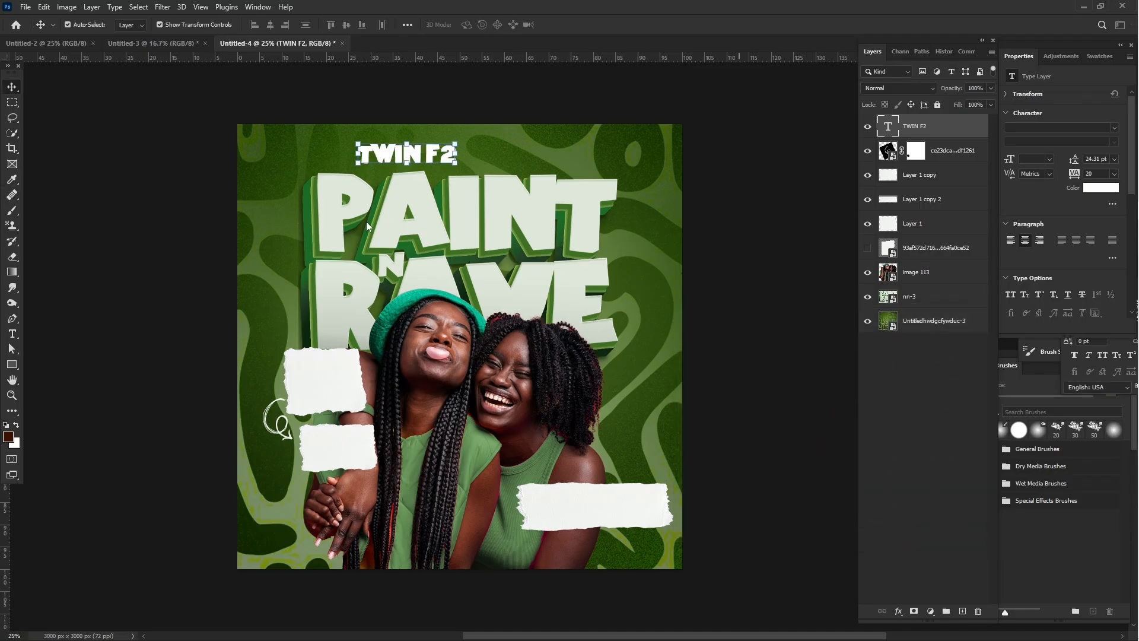
pyautogui.click(120, 203)
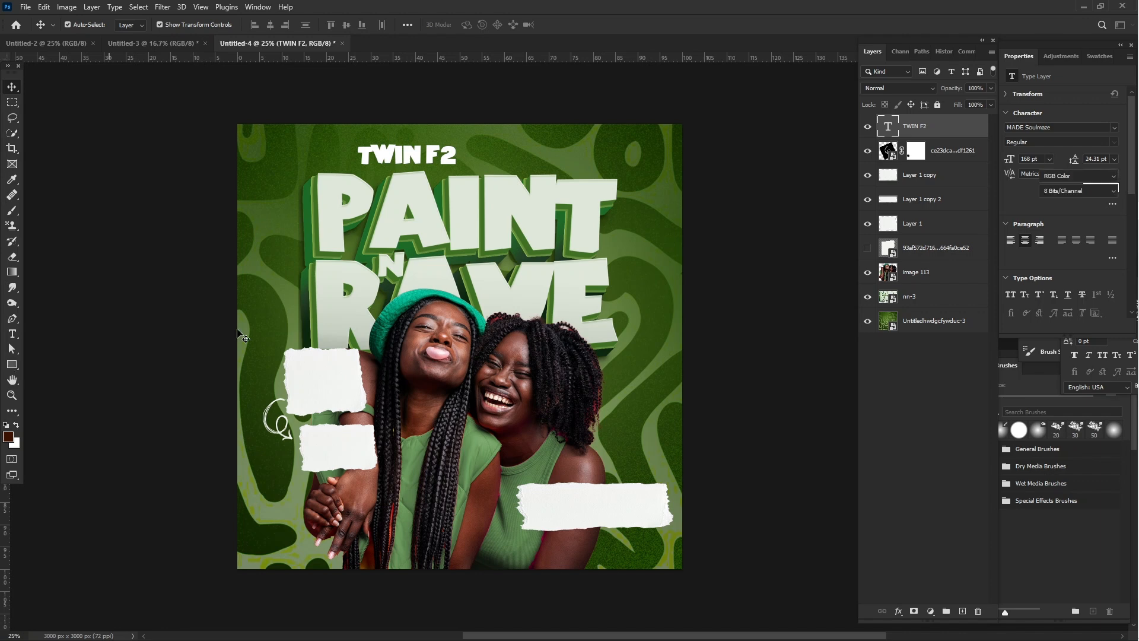
# - Draw a thin vertical rectangle about 6 x 156 px just after the "TWIN F2" text and fill it white
pyautogui.press('u')
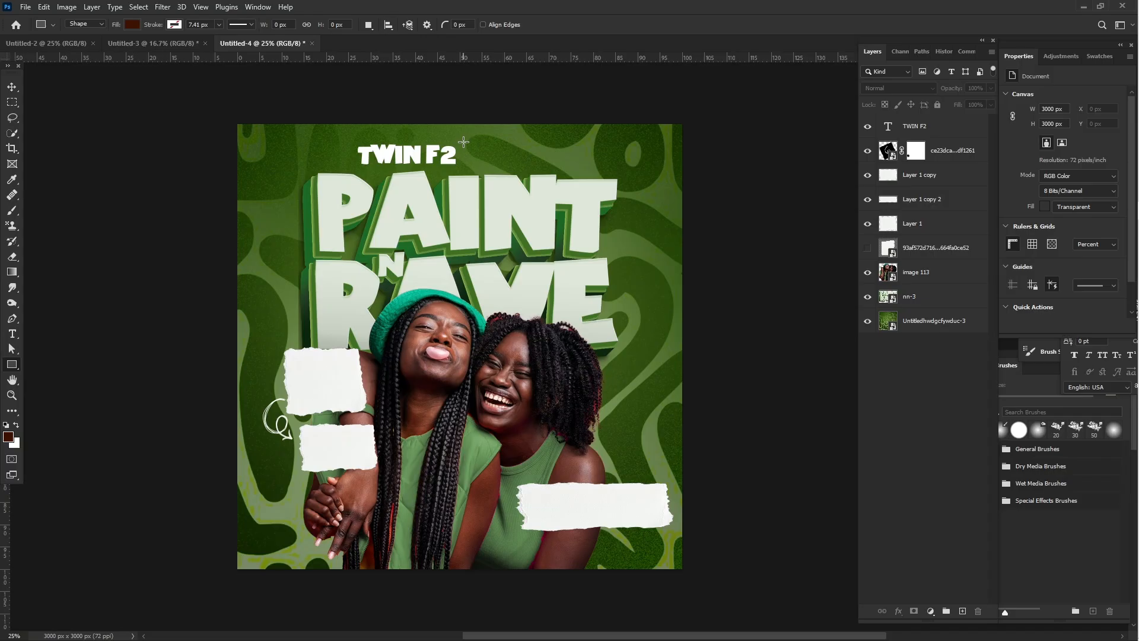
pyautogui.moveTo(464, 142); pyautogui.dragTo(464, 165)
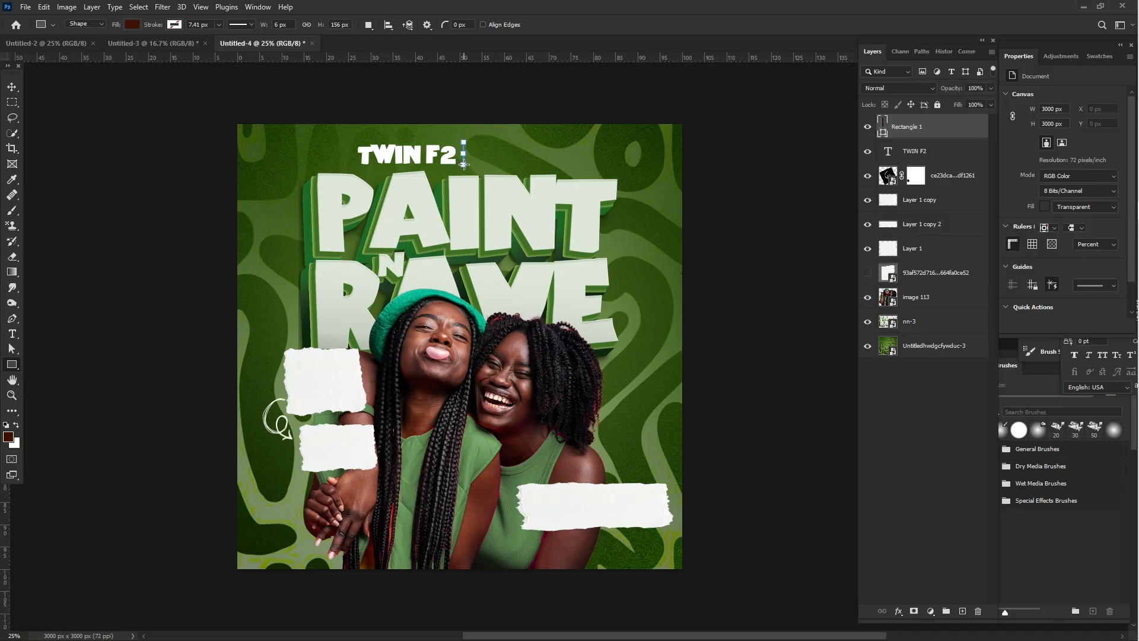
pyautogui.click(1044, 181)
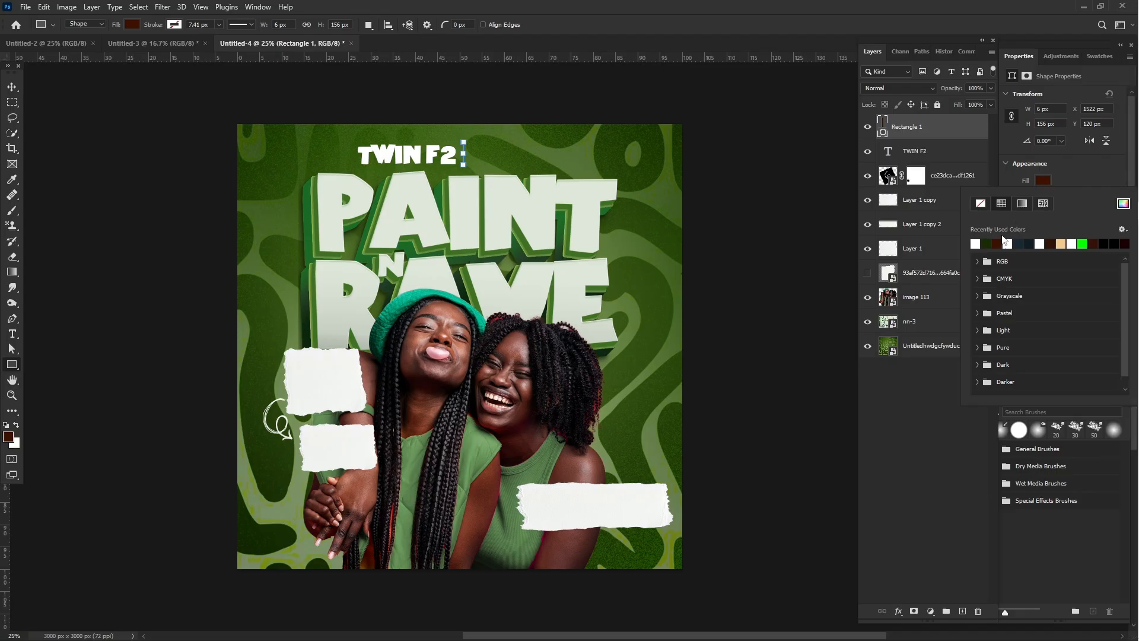
pyautogui.click(976, 244)
pyautogui.click(11, 86)
pyautogui.click(66, 129)
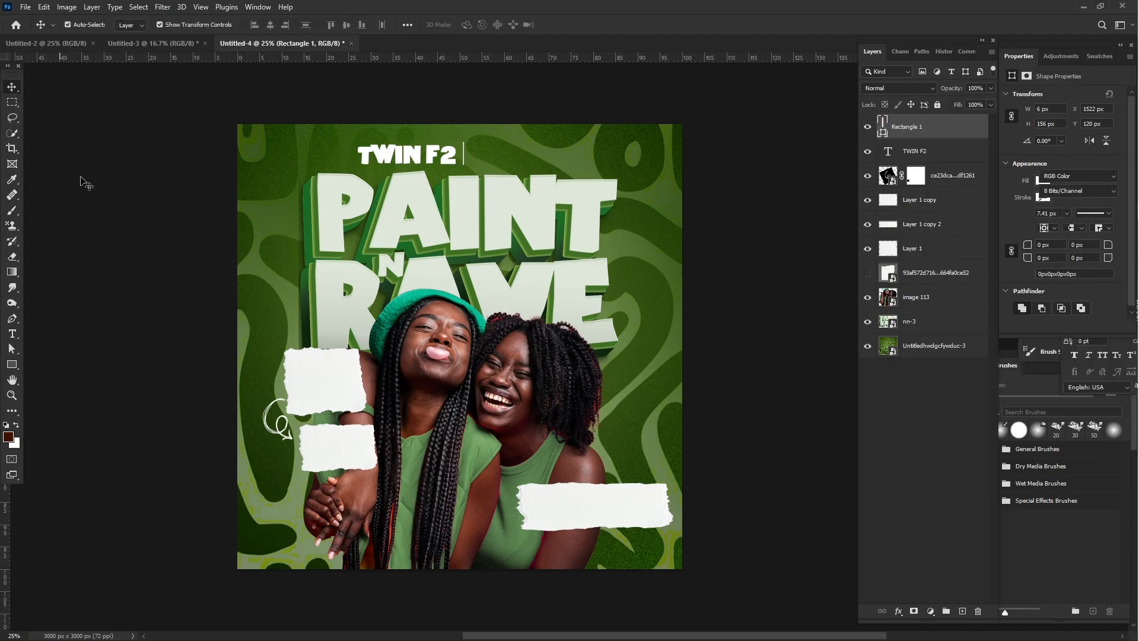
# - Add the text "PRESENT" near the vertical divider and set its font to One Flew Over The Cuckoo's Nest
pyautogui.click(12, 333)
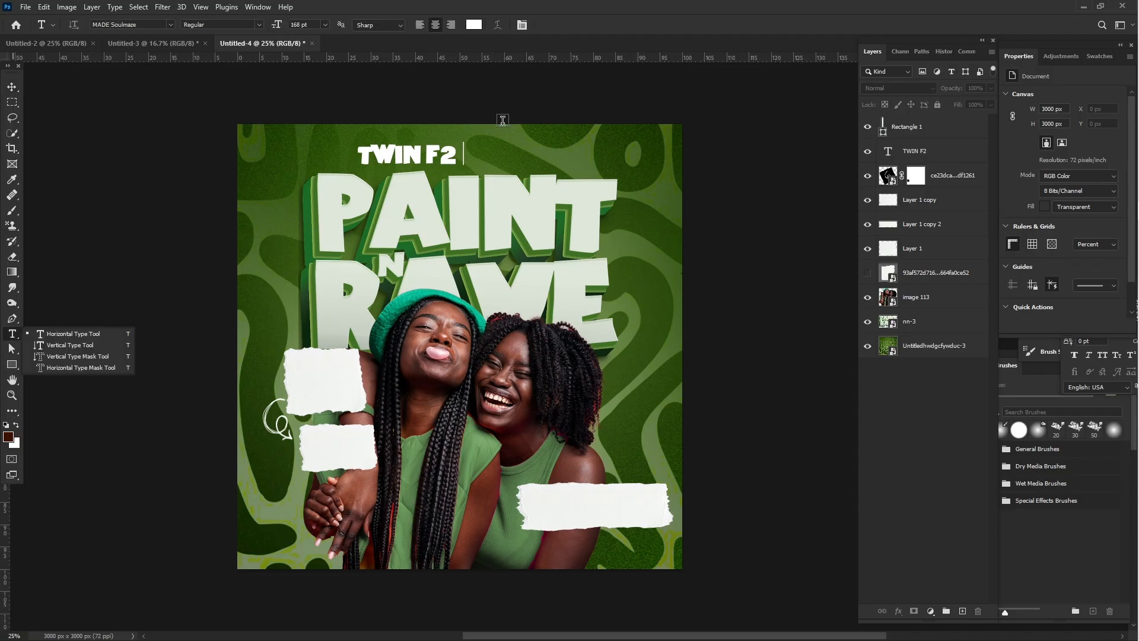
pyautogui.click(482, 152)
pyautogui.click(483, 152)
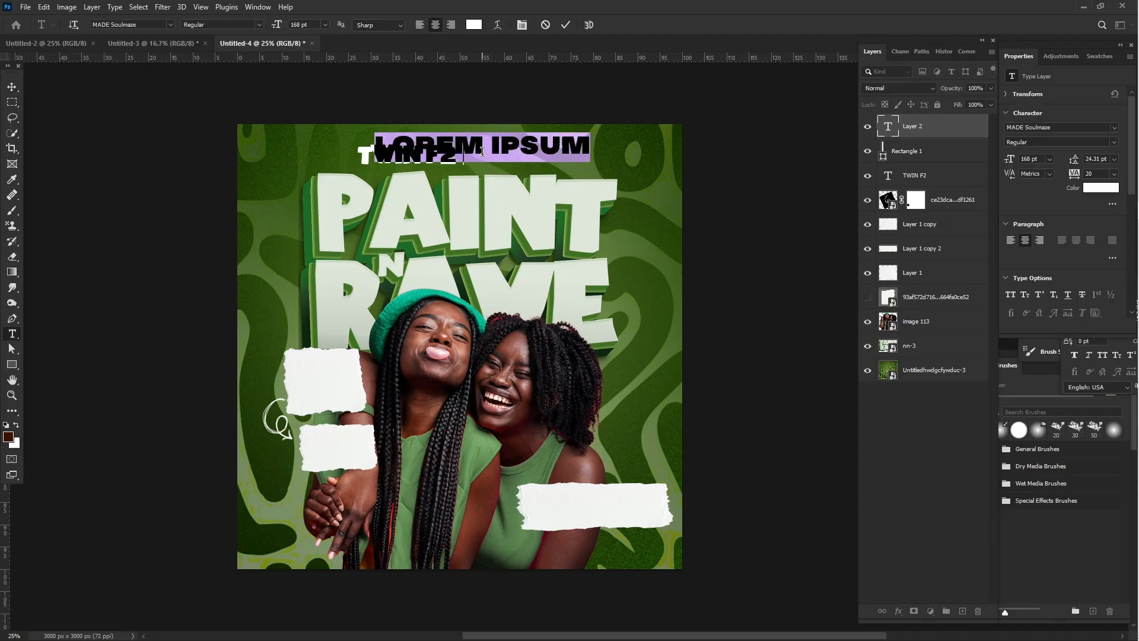
pyautogui.write('PRESE')
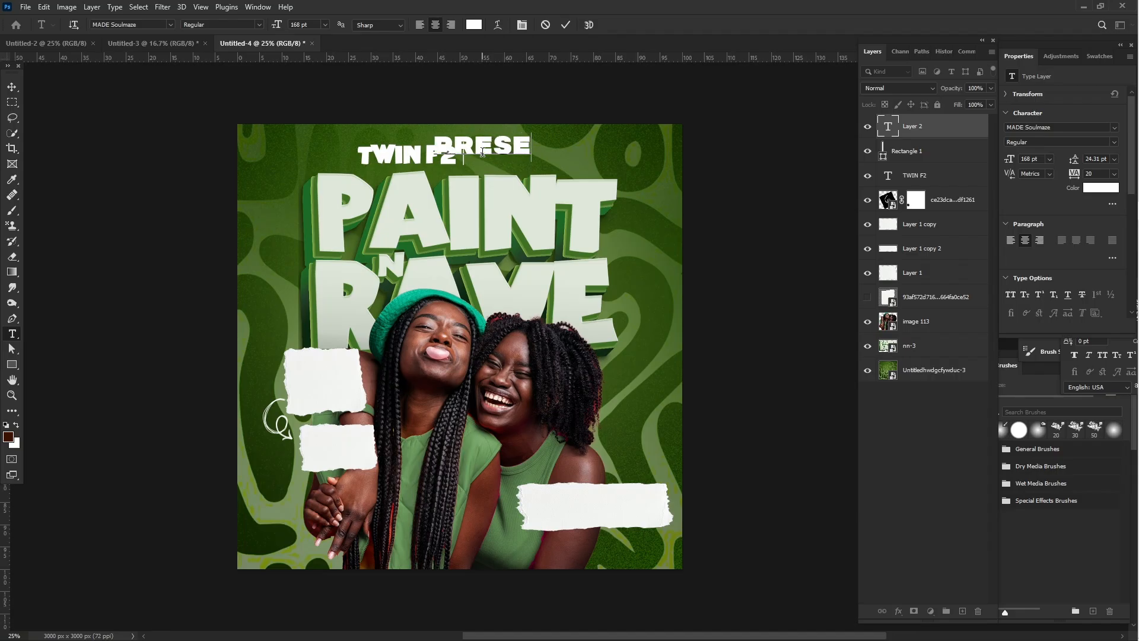
pyautogui.write('NT')
pyautogui.hotkey('ctrl', 'a')
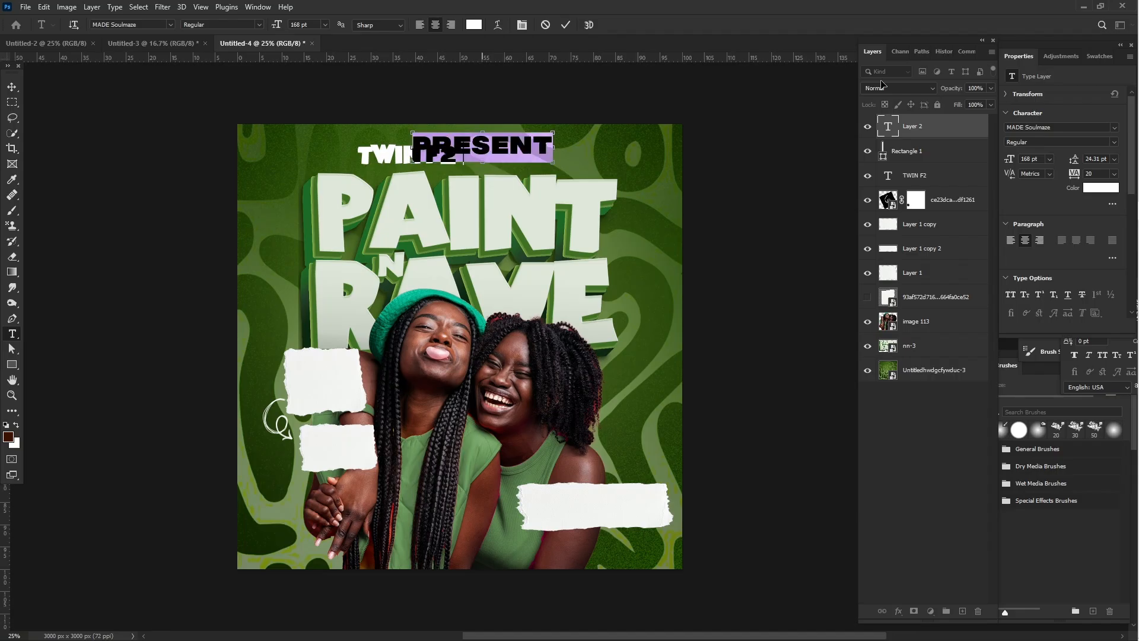
pyautogui.click(1114, 128)
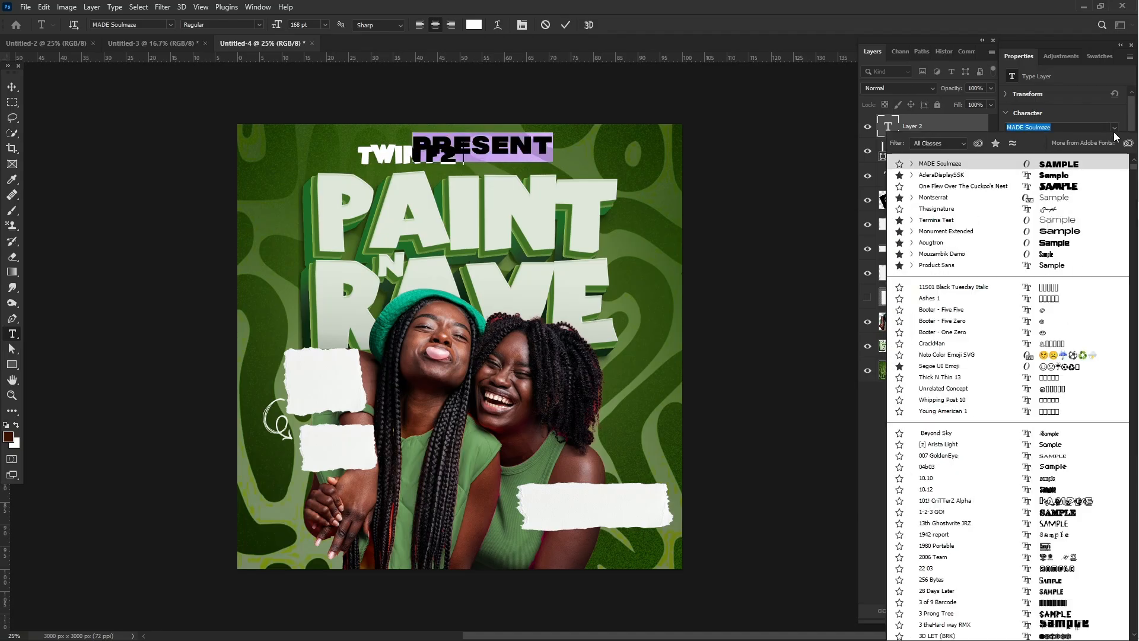
pyautogui.click(1066, 188)
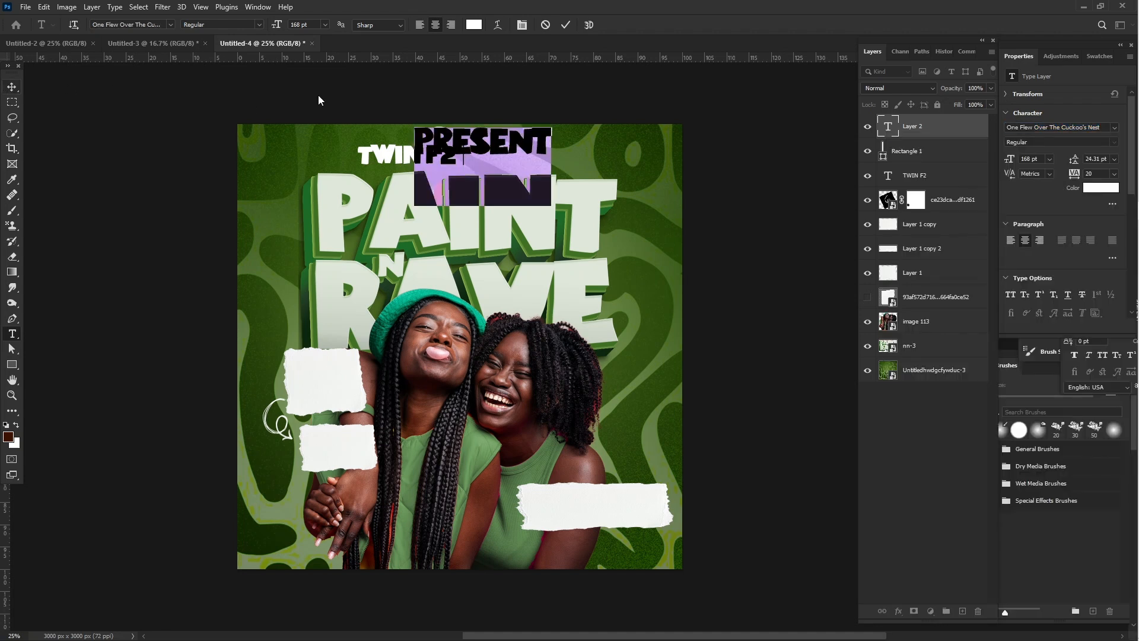
# - Scale the "PRESENT" text down to about 38.5% and place it just after the vertical divider, level with "TWIN F2"
pyautogui.click(12, 87)
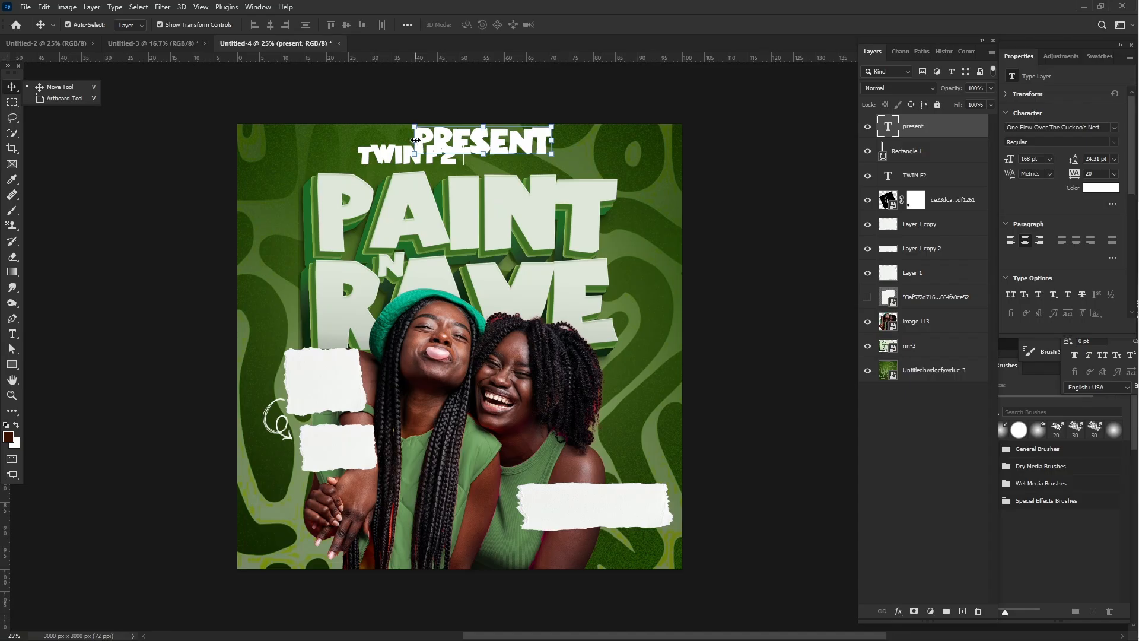
pyautogui.hotkey('ctrl', 't')
pyautogui.moveTo(497, 141); pyautogui.dragTo(562, 170)
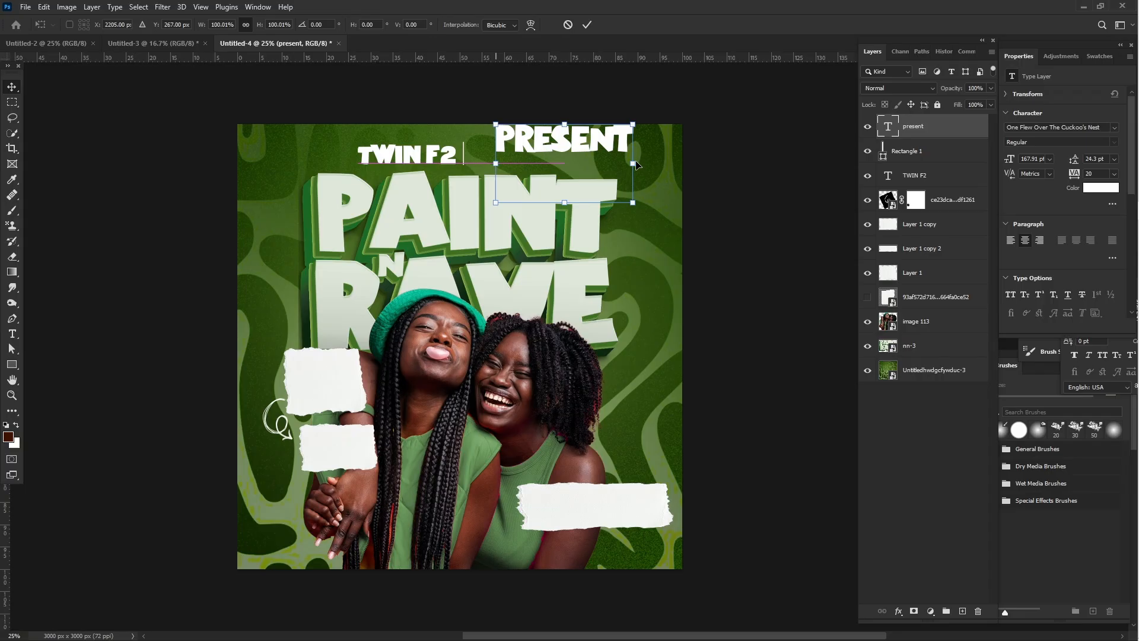
pyautogui.moveTo(633, 164); pyautogui.dragTo(548, 163)
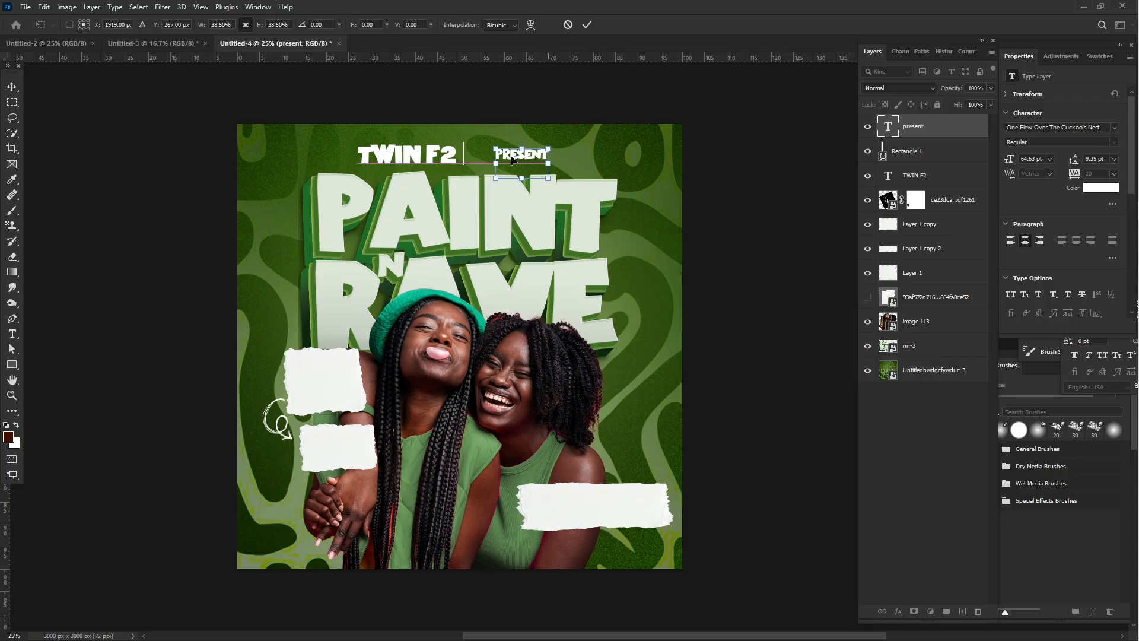
pyautogui.press('Return')
pyautogui.moveTo(503, 156); pyautogui.dragTo(486, 155)
pyautogui.click(767, 165)
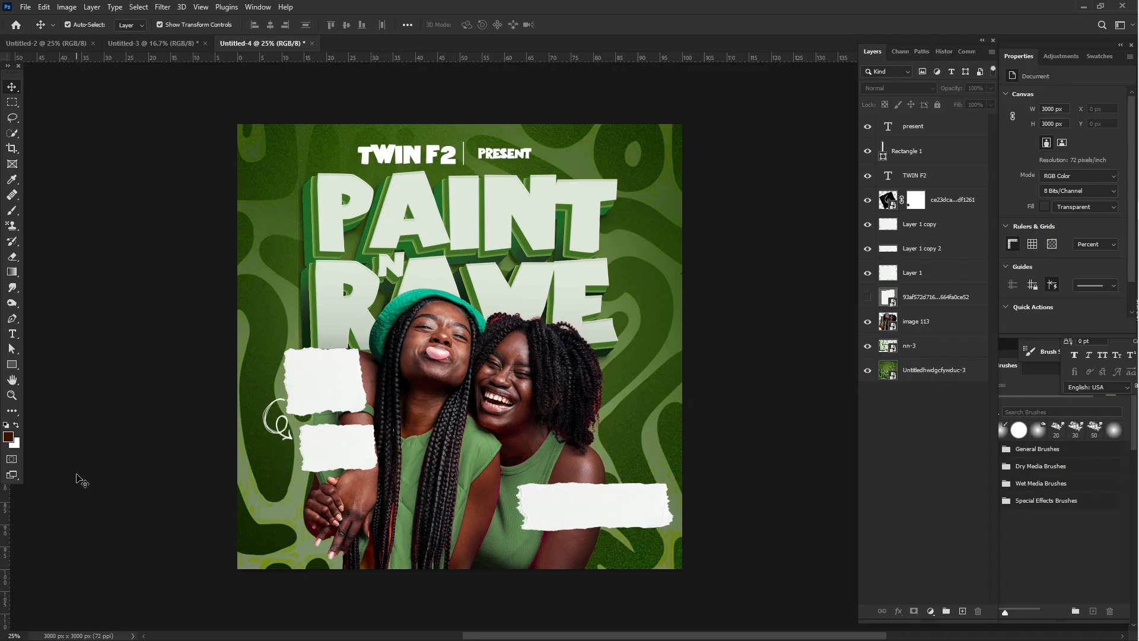
# - Add the text "PM" on the smaller torn paper beside the arrow
pyautogui.click(12, 334)
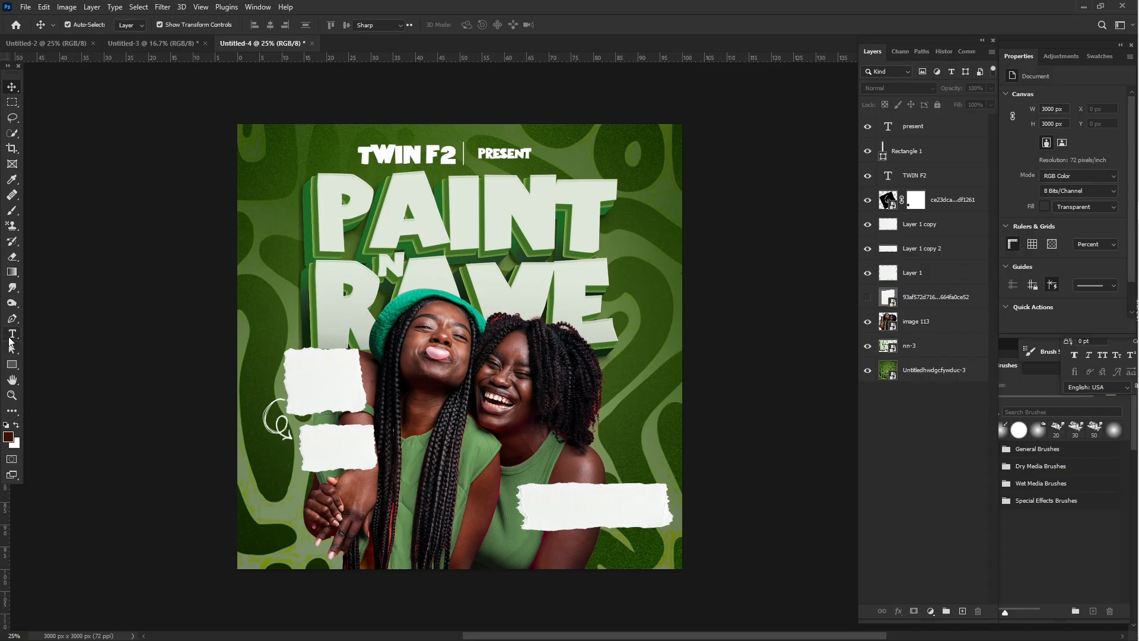
pyautogui.click(324, 445)
pyautogui.click(324, 446)
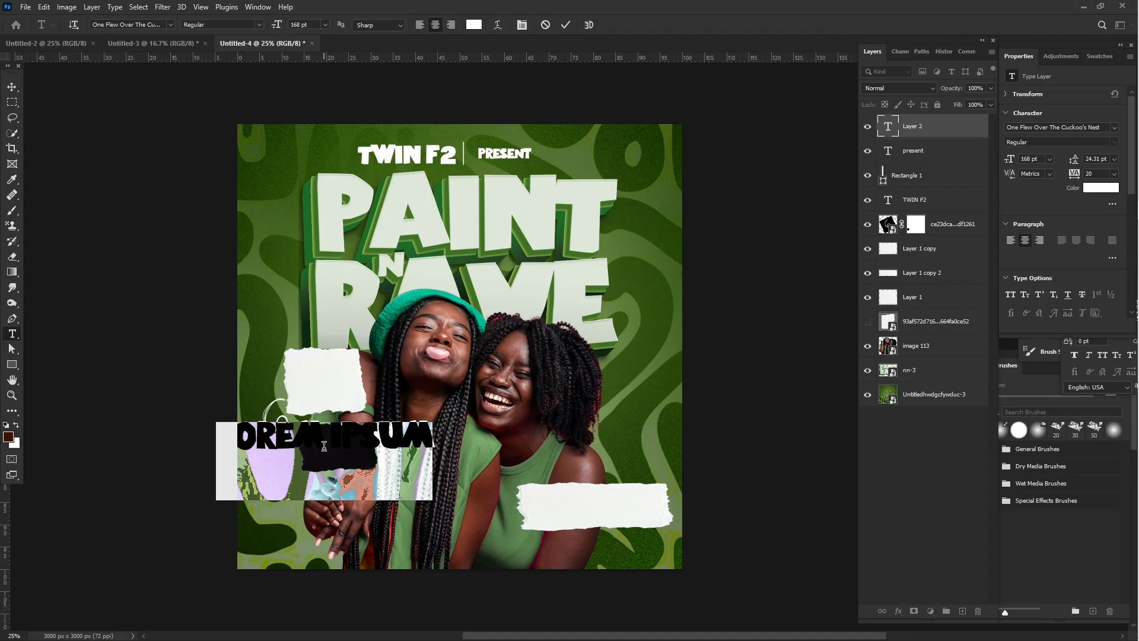
pyautogui.click(324, 446)
pyautogui.hotkey('ctrl', 'a')
pyautogui.write('PA')
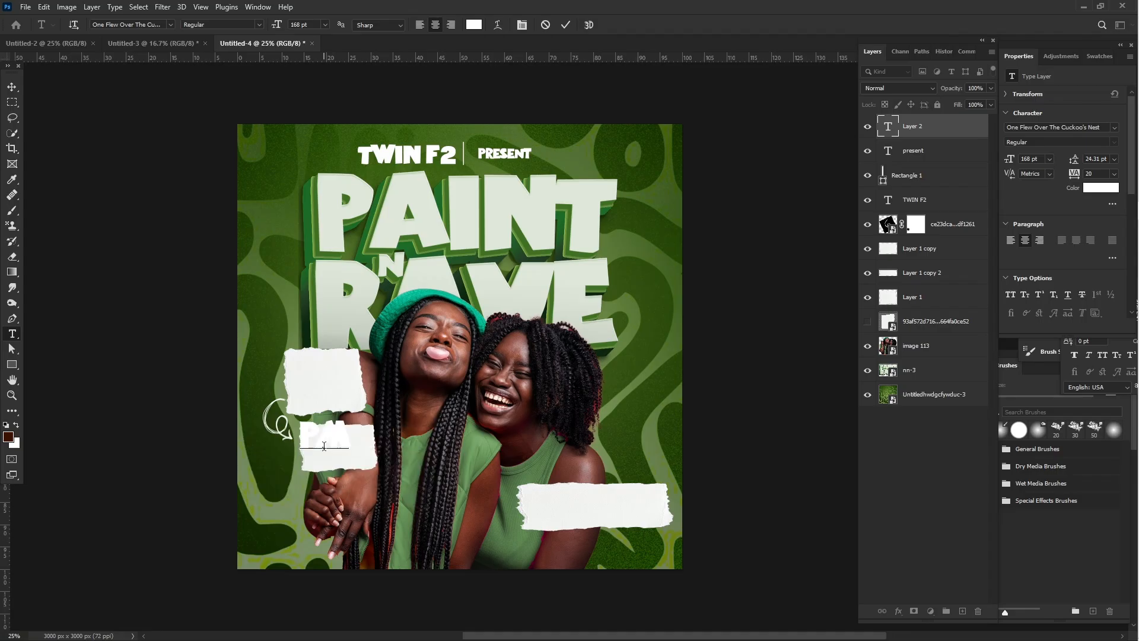
# - Color the "PM" text dark green (0b270e), sampled from the shadow of the RAVE title
pyautogui.hotkey('ctrl', 'a')
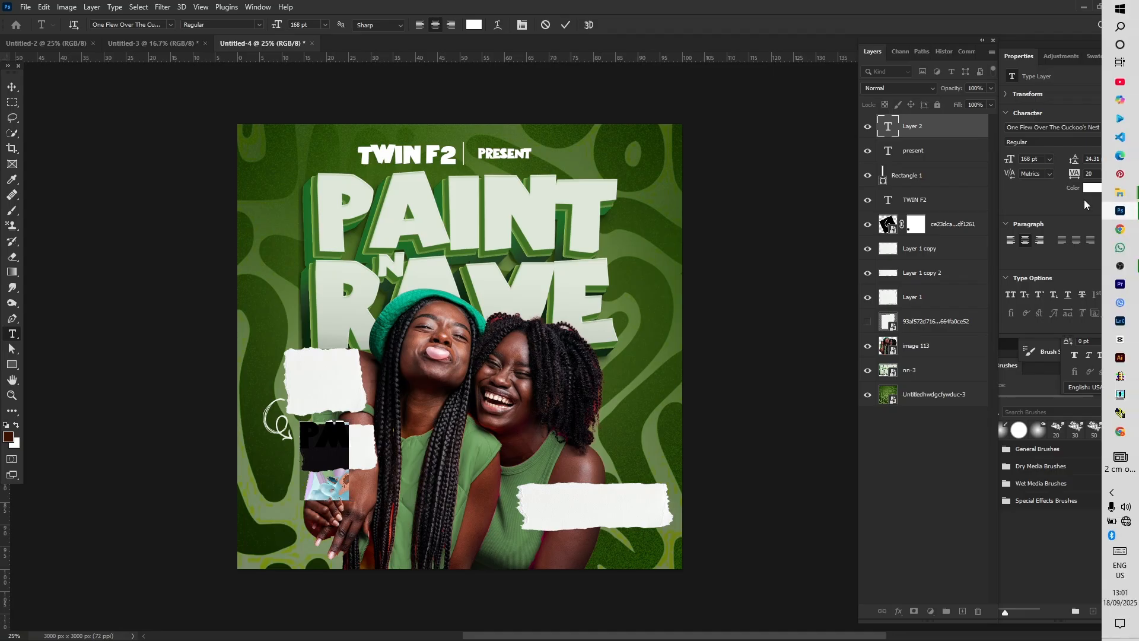
pyautogui.click(1093, 189)
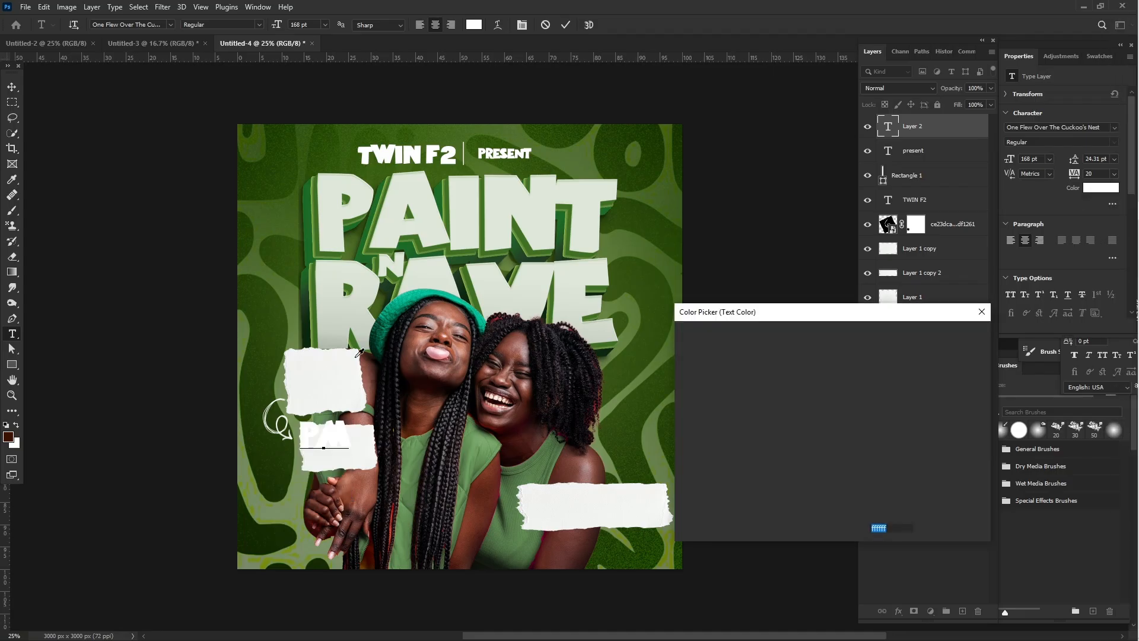
pyautogui.click(307, 340)
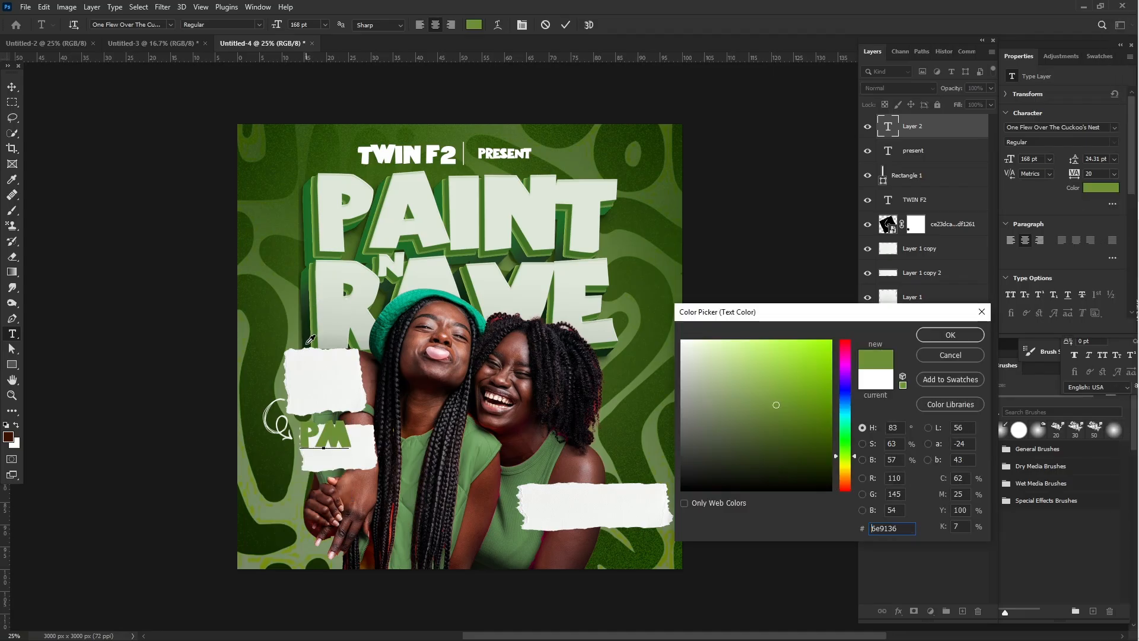
pyautogui.click(310, 337)
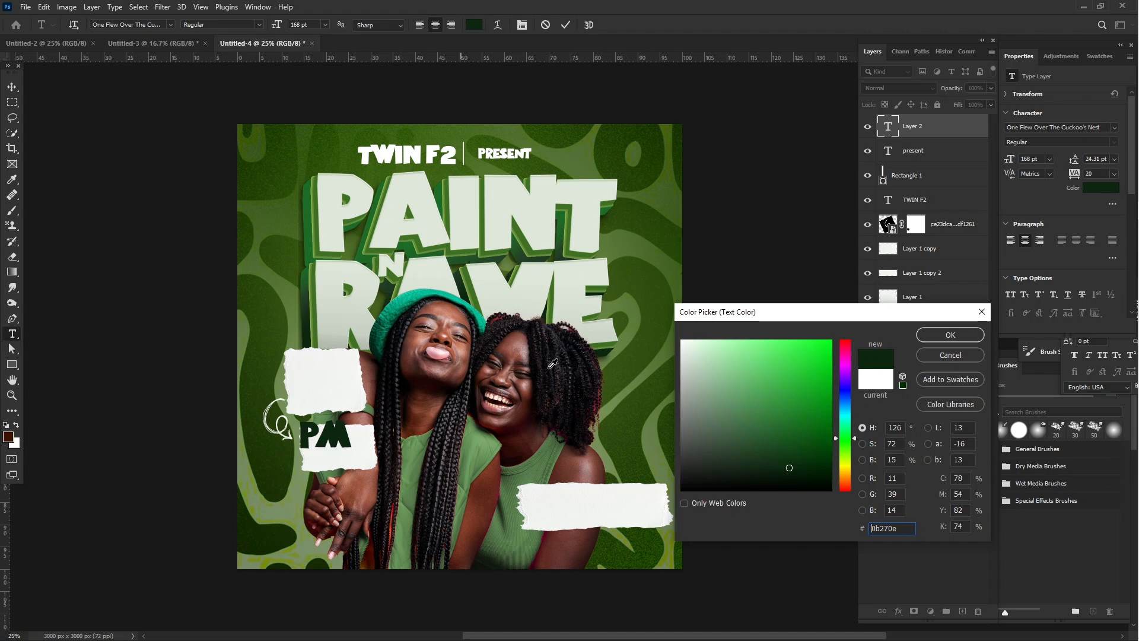
pyautogui.click(928, 340)
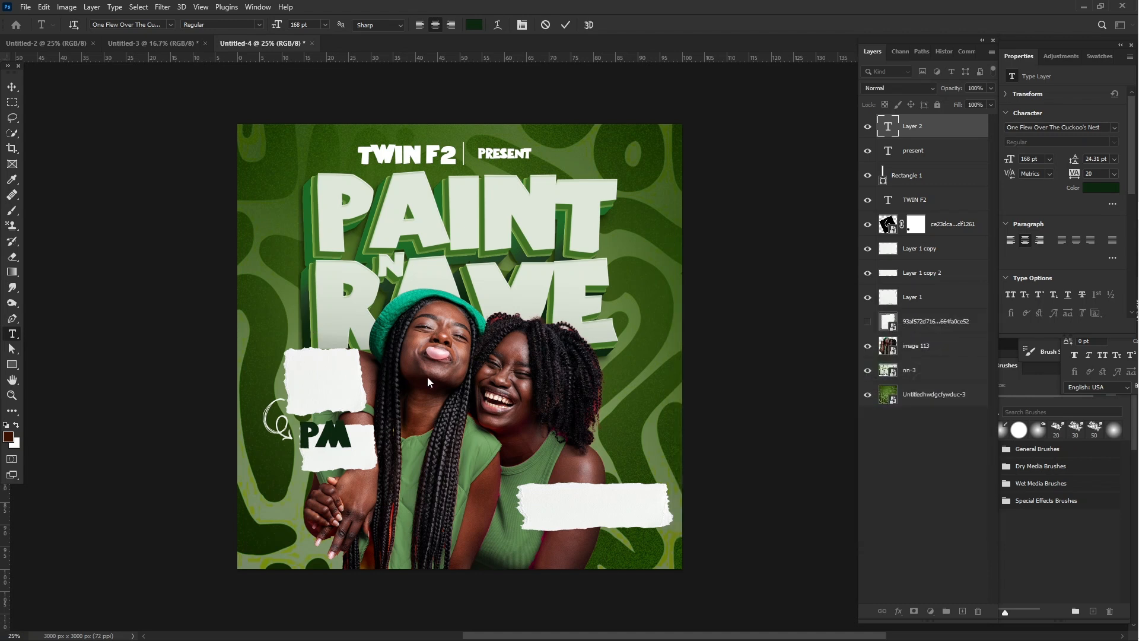
# - Insert a "7" before "PM" in the text on the smaller torn paper
pyautogui.doubleClick(303, 430)
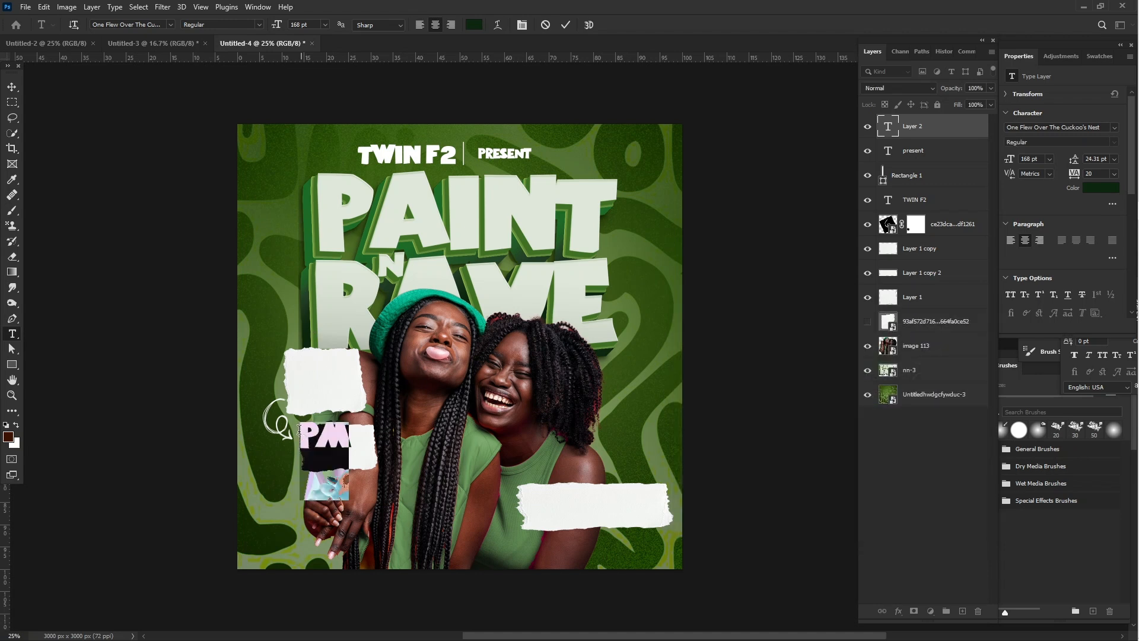
pyautogui.click(300, 430)
pyautogui.write('7')
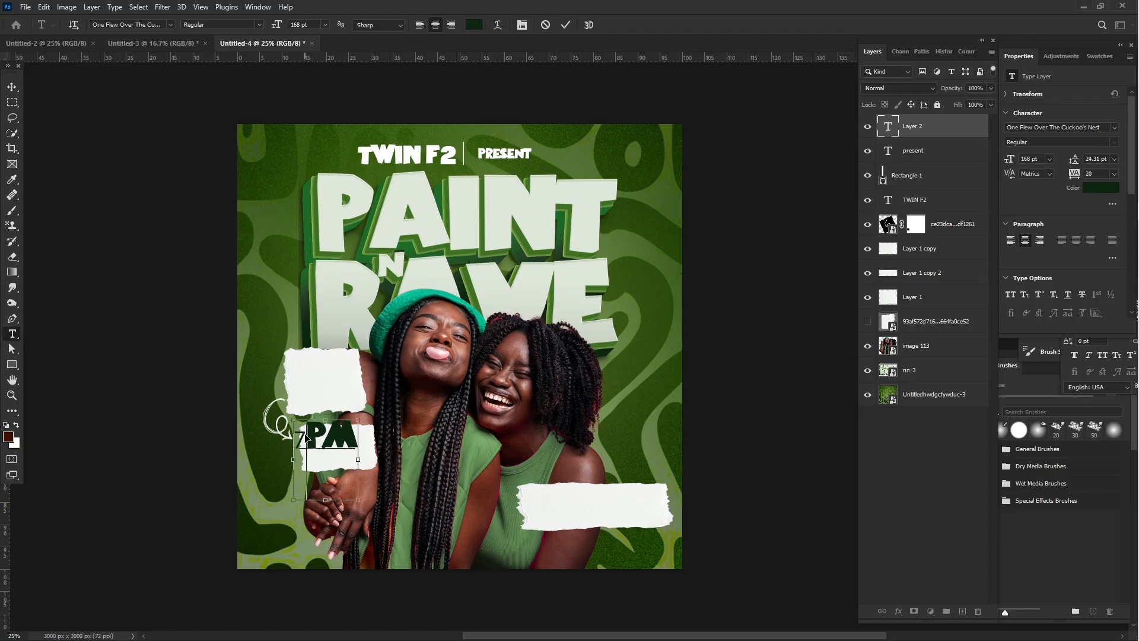
# - Set only the "7" in the "7PM" text to the MADE Soulmaze font at 357 pt
pyautogui.hotkey('ctrl', 'a')
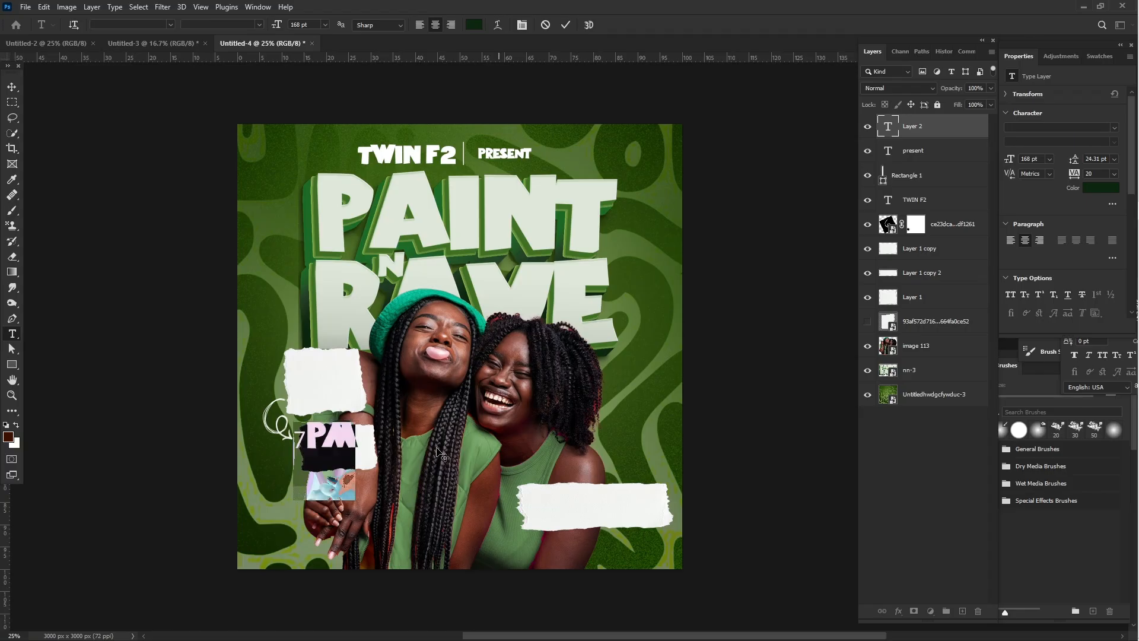
pyautogui.moveTo(306, 433); pyautogui.dragTo(1127, 232)
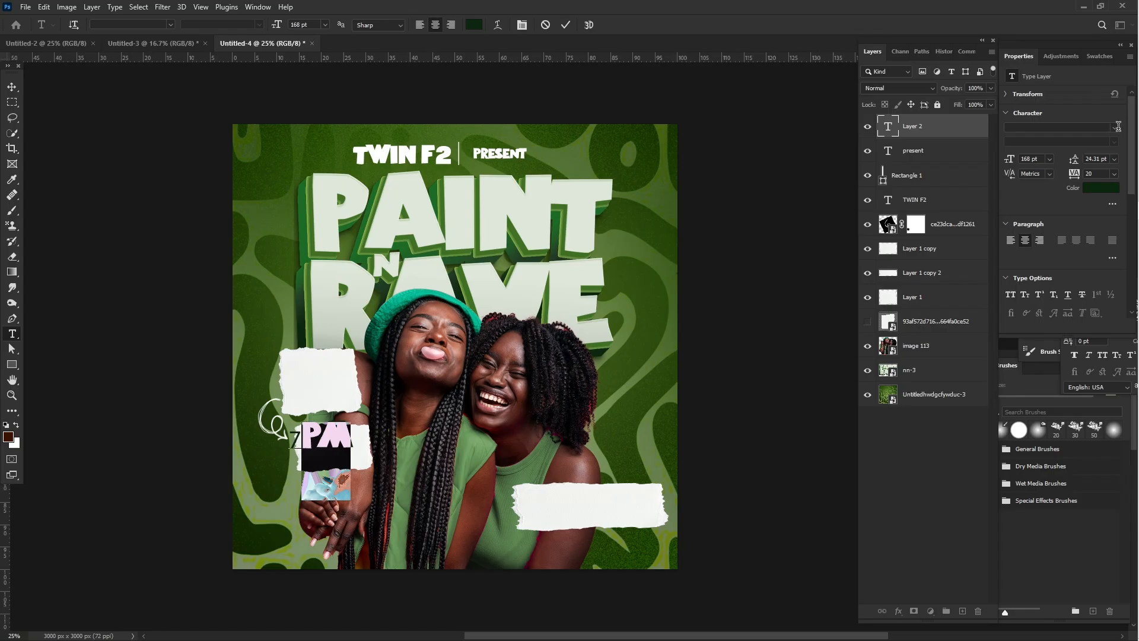
pyautogui.click(1087, 129)
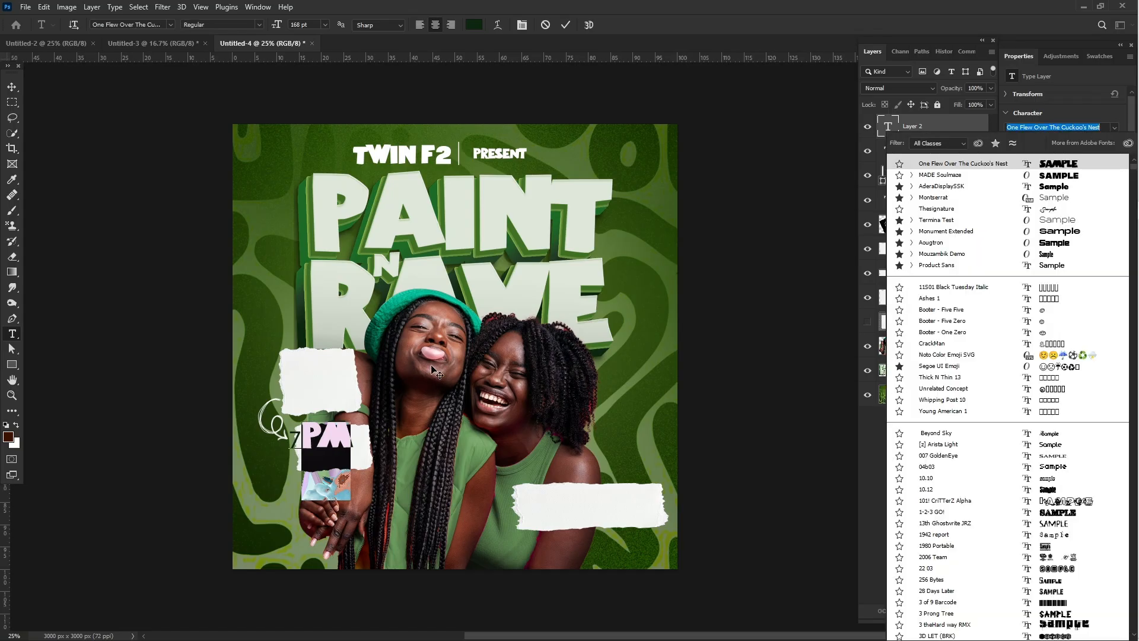
pyautogui.click(301, 440)
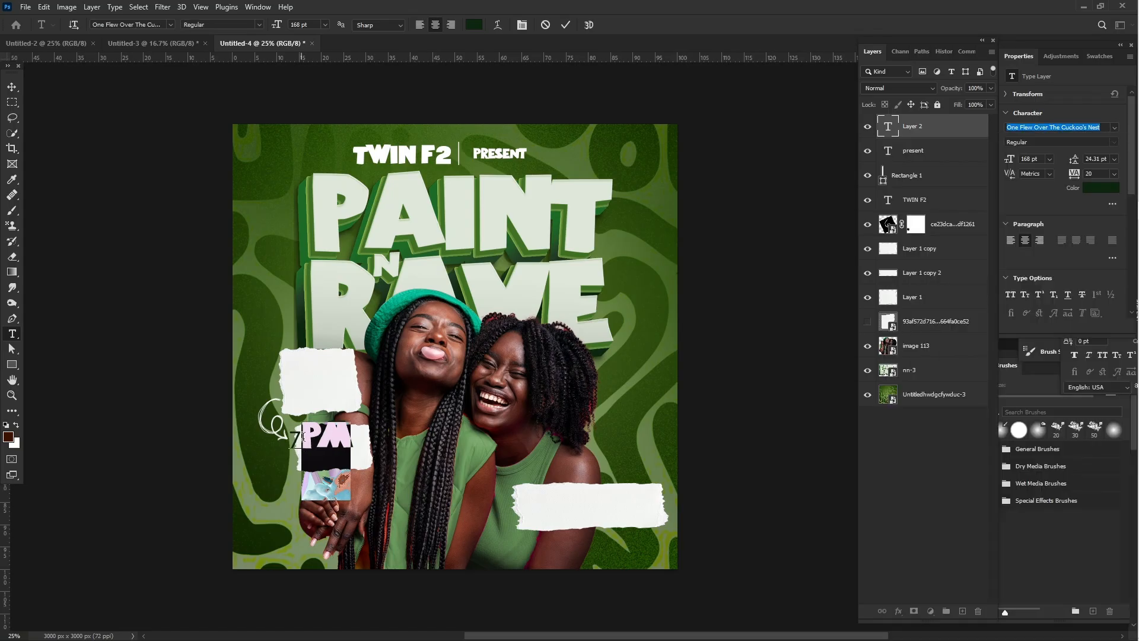
pyautogui.moveTo(290, 438); pyautogui.dragTo(301, 438)
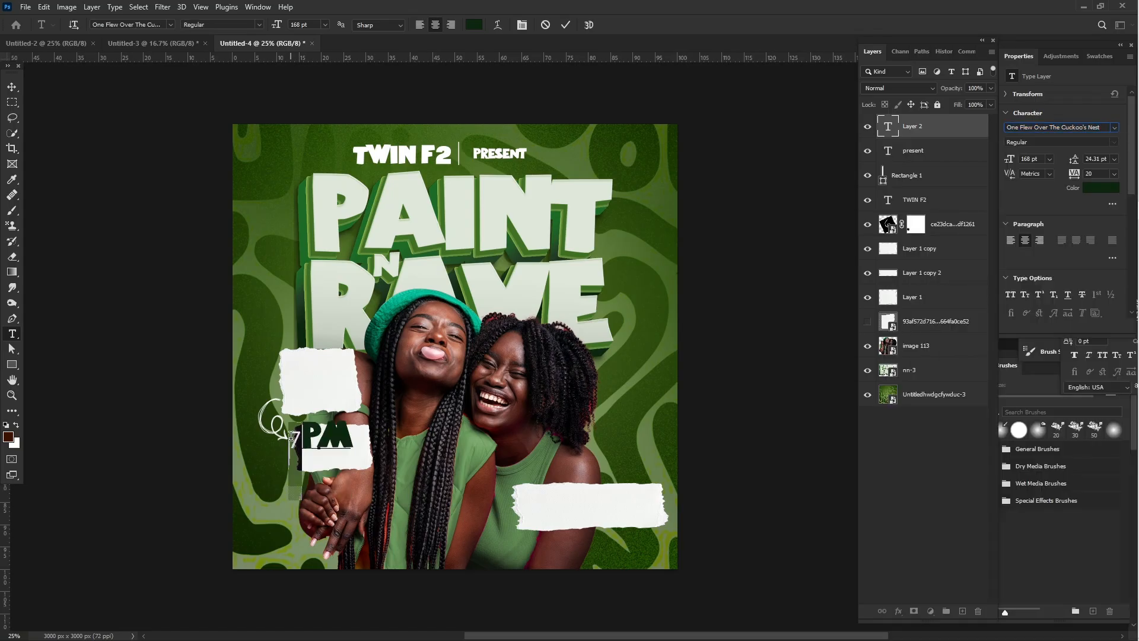
pyautogui.click(1112, 125)
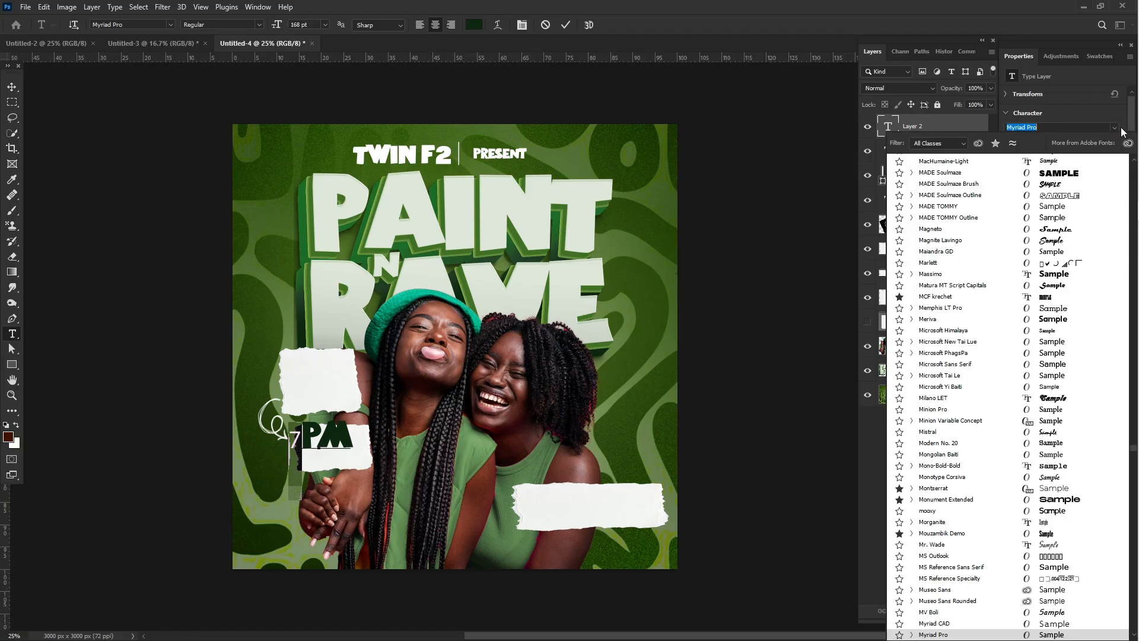
pyautogui.click(1076, 175)
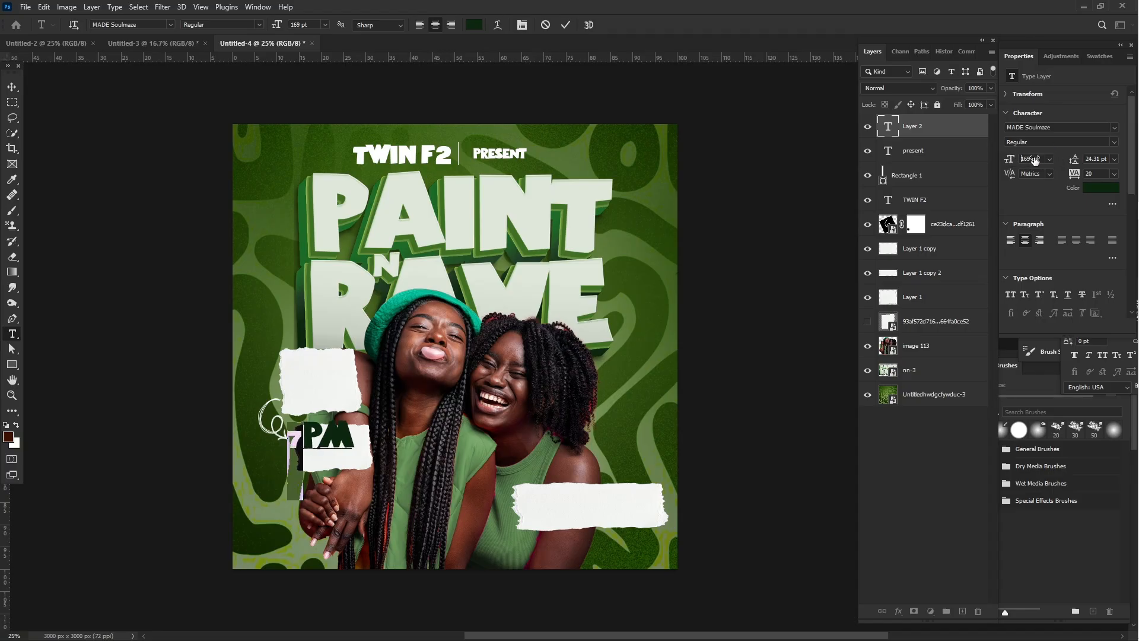
pyautogui.moveTo(1010, 159); pyautogui.dragTo(1123, 158)
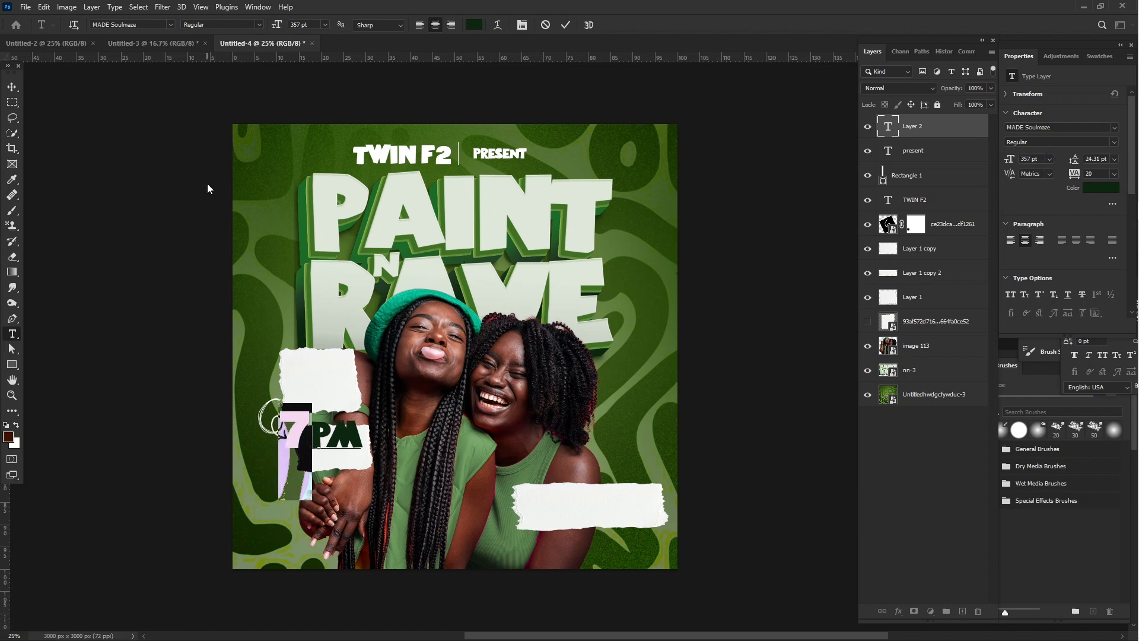
# - Scale the "7PM" text down to about 69.6% and center it on the smaller torn paper
pyautogui.click(12, 87)
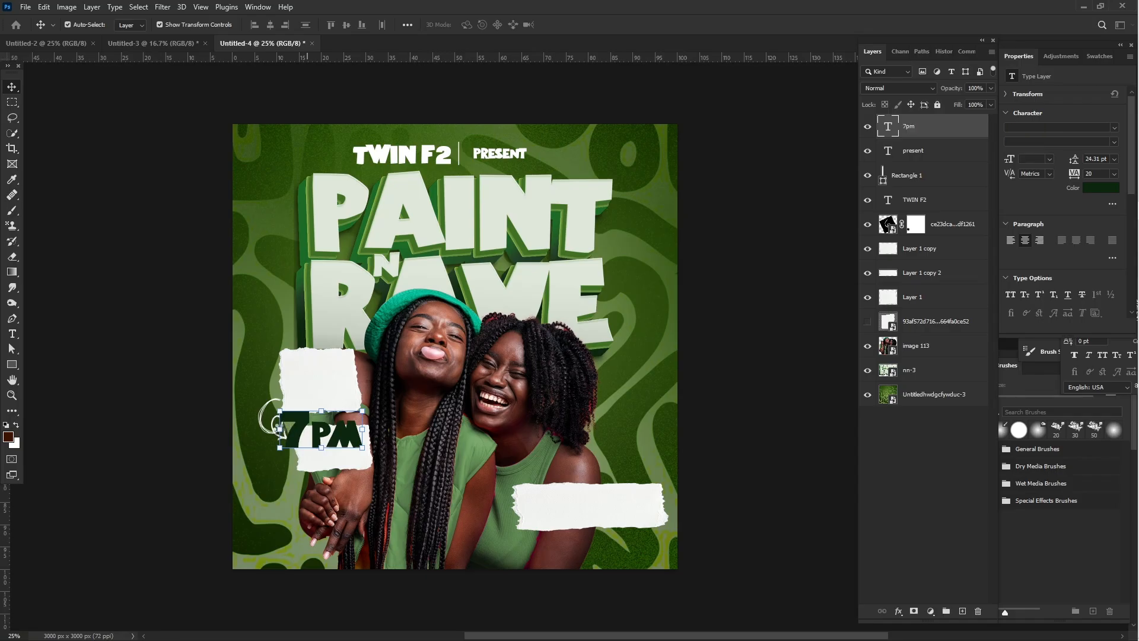
pyautogui.hotkey('ctrl', 't')
pyautogui.moveTo(302, 430); pyautogui.dragTo(337, 424)
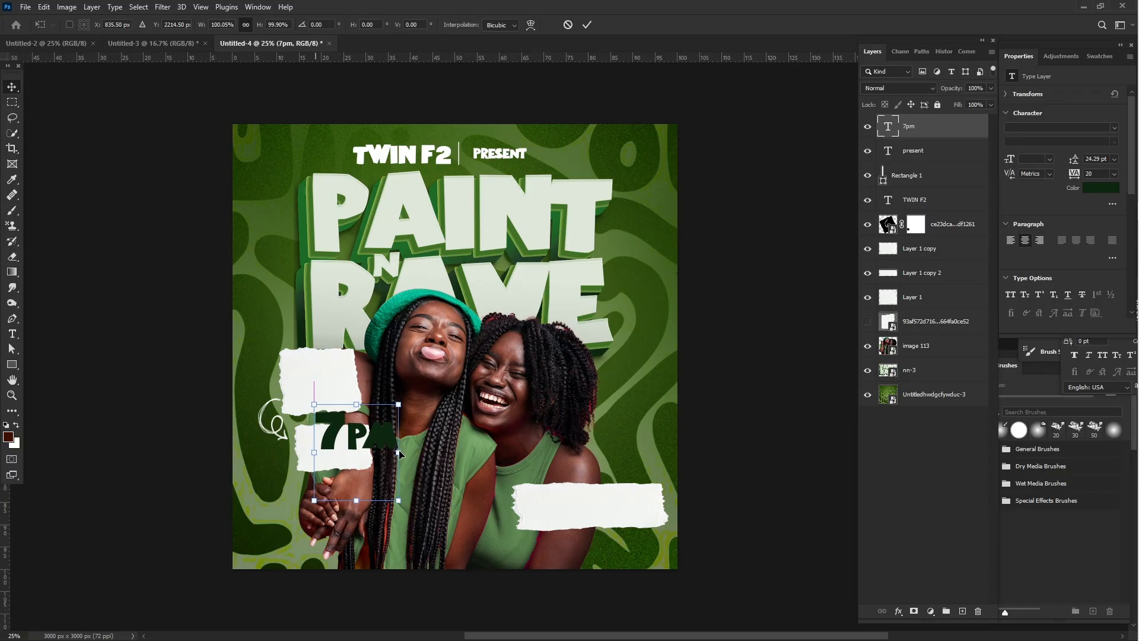
pyautogui.moveTo(399, 452); pyautogui.dragTo(304, 455)
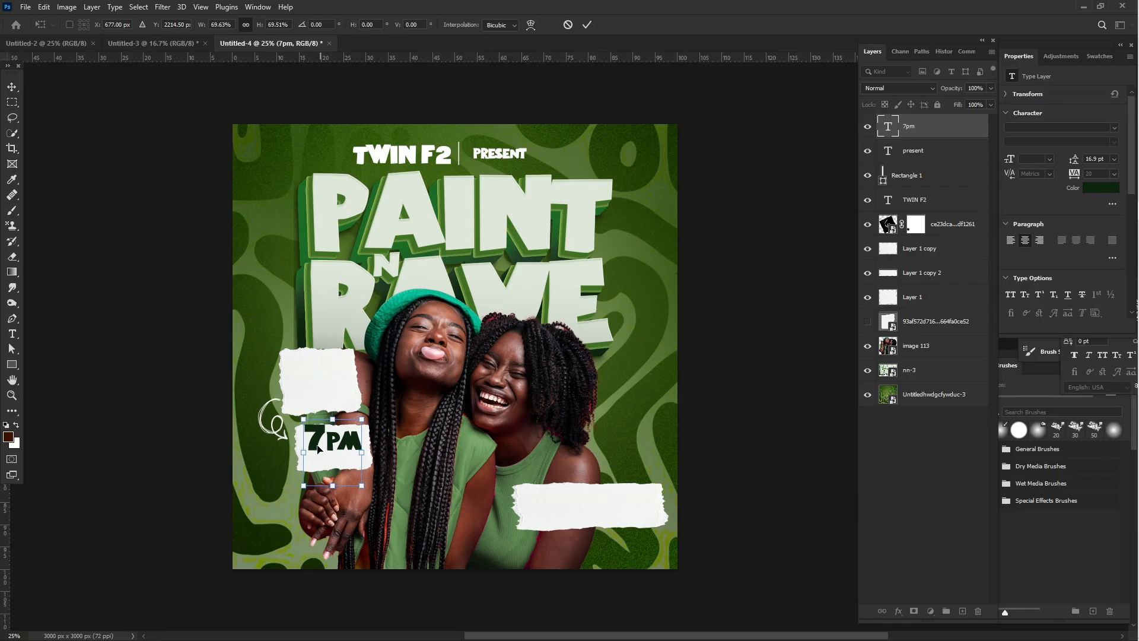
pyautogui.moveTo(324, 445); pyautogui.dragTo(321, 454)
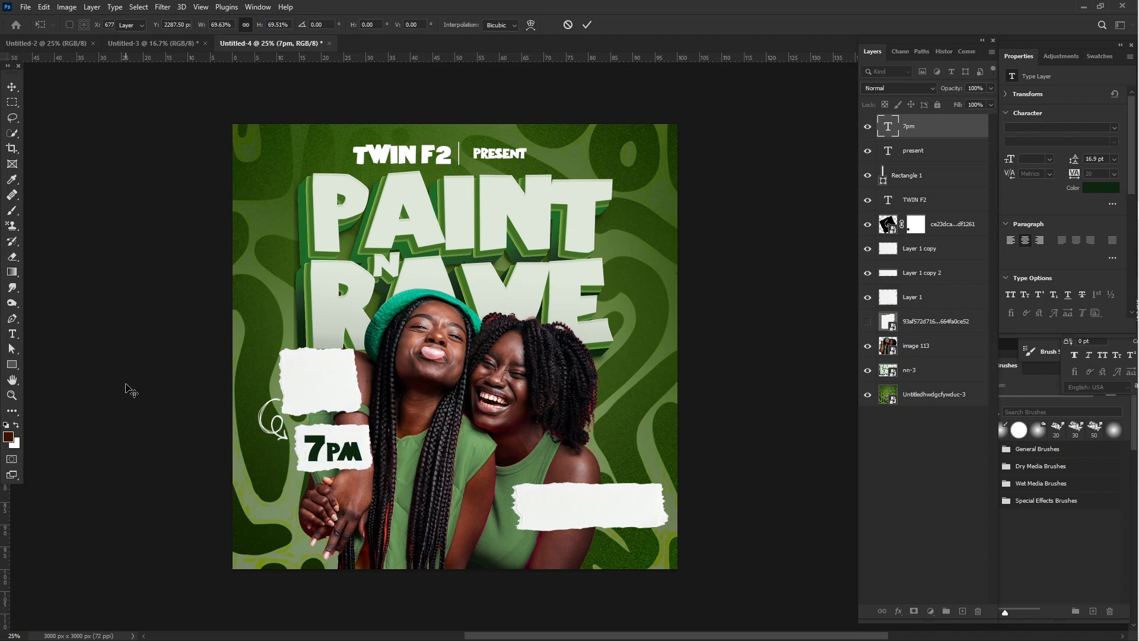
pyautogui.press('Return')
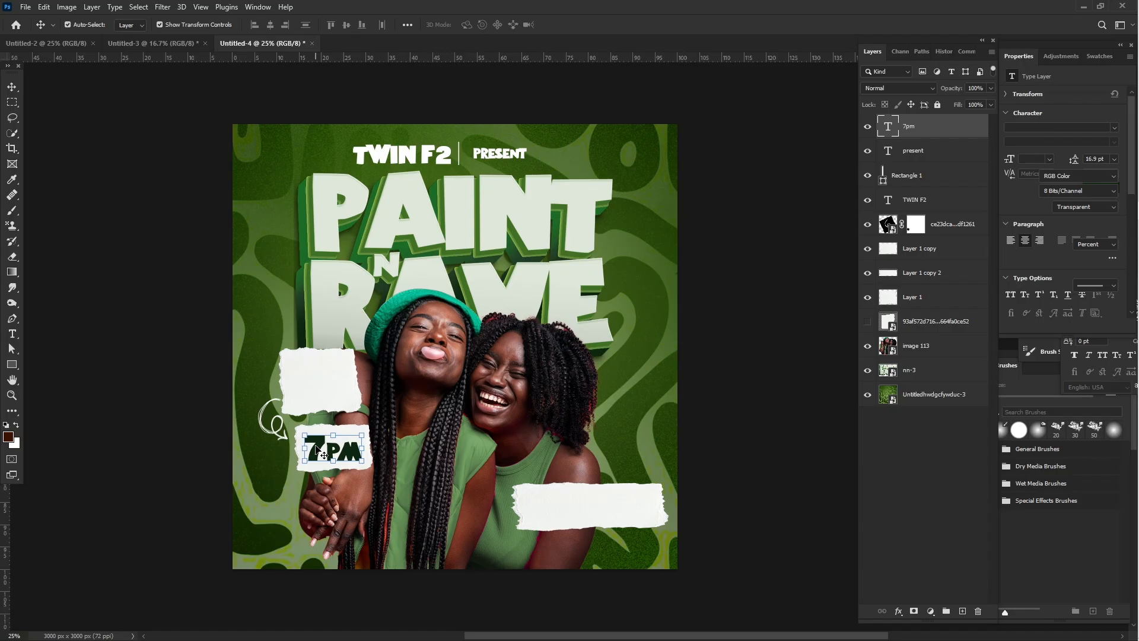
# - Duplicate the "7PM" text onto the larger torn paper above and replace the copy's wording with "FRI"
pyautogui.moveTo(317, 450); pyautogui.dragTo(304, 376)
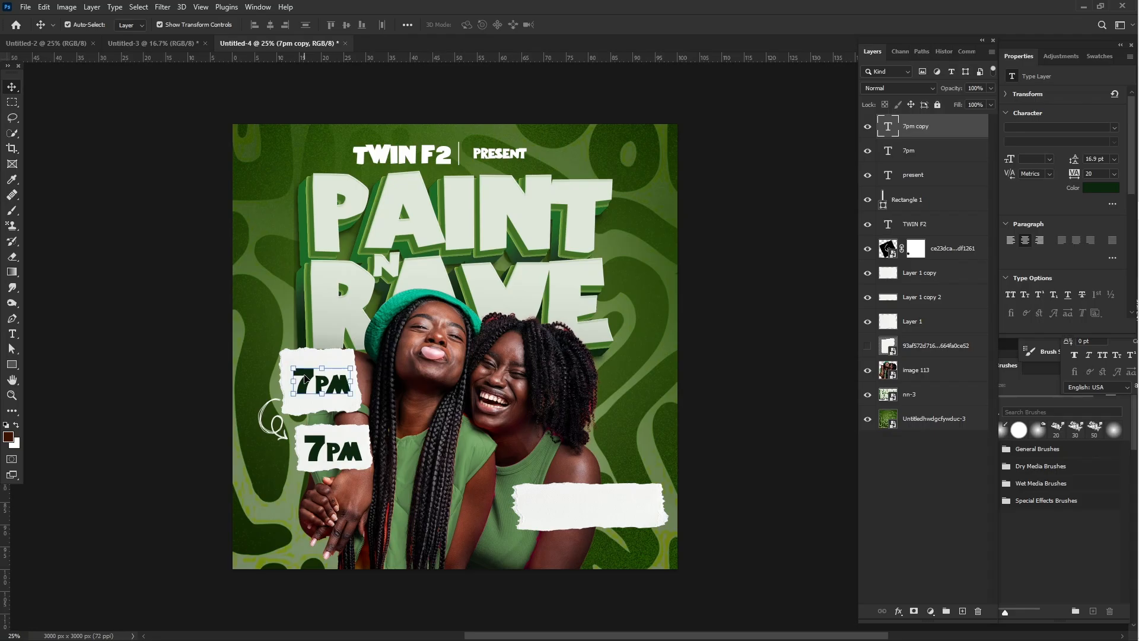
pyautogui.doubleClick(305, 378)
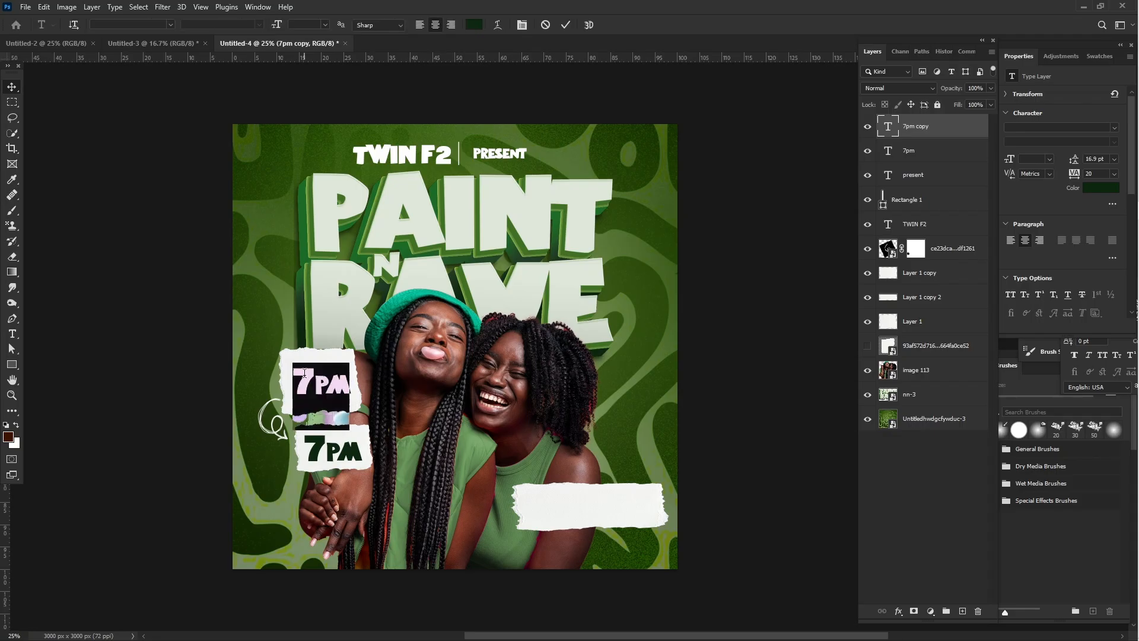
pyautogui.press('Left')
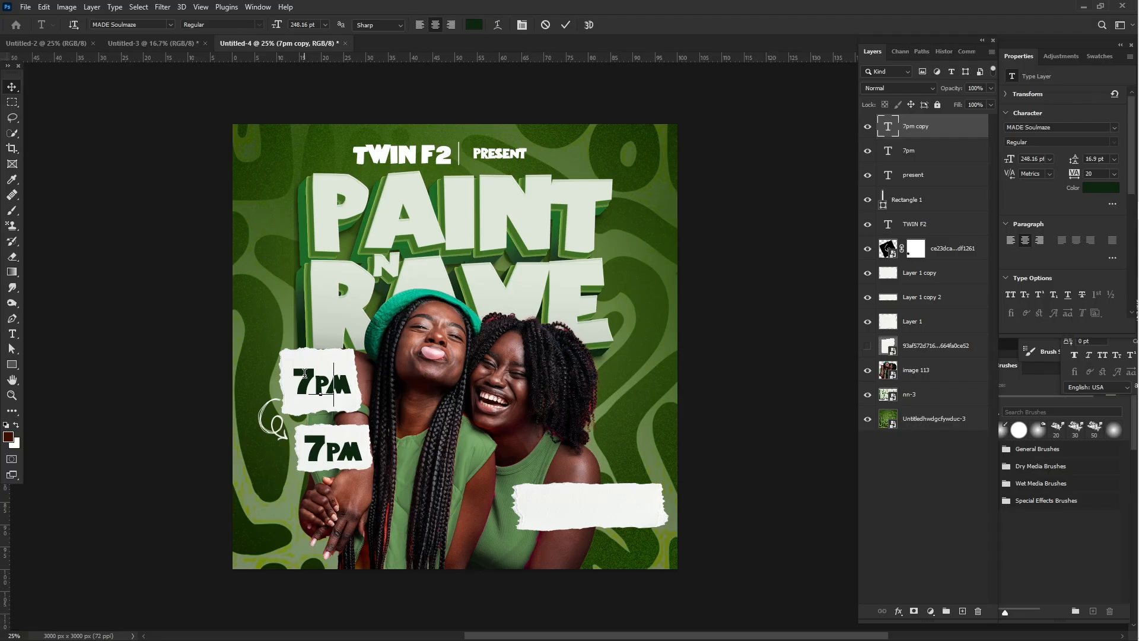
pyautogui.hotkey('ctrl', 'a')
pyautogui.write('FRI')
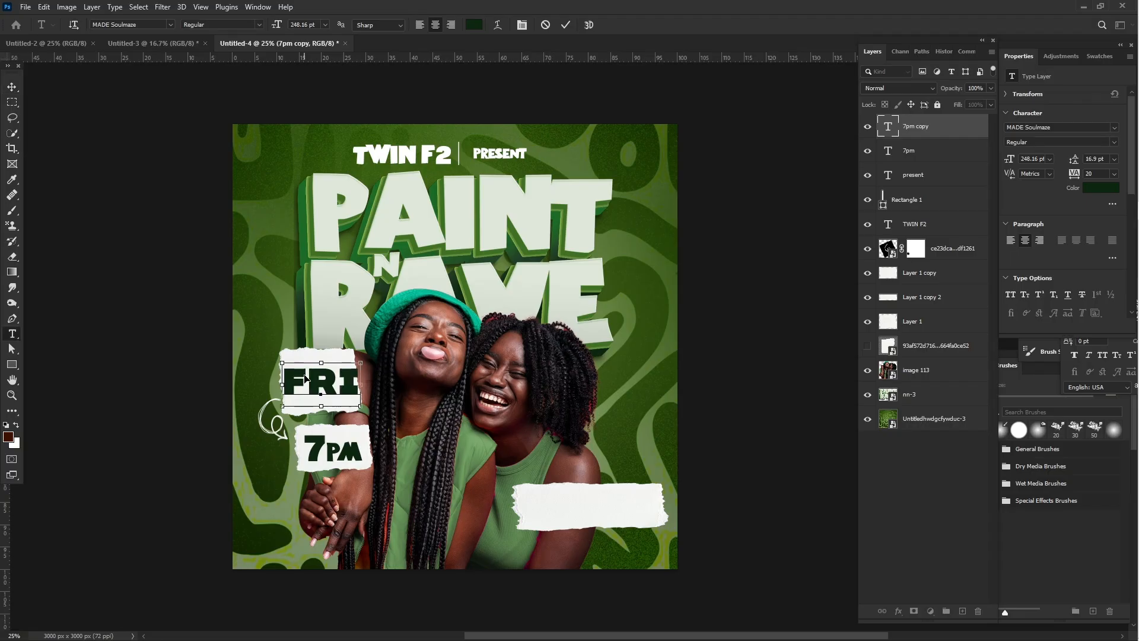
# - Set the "FRI" text's font to One Flew Over The Cuckoo's Nest
pyautogui.hotkey('ctrl', 'a')
pyautogui.click(1114, 131)
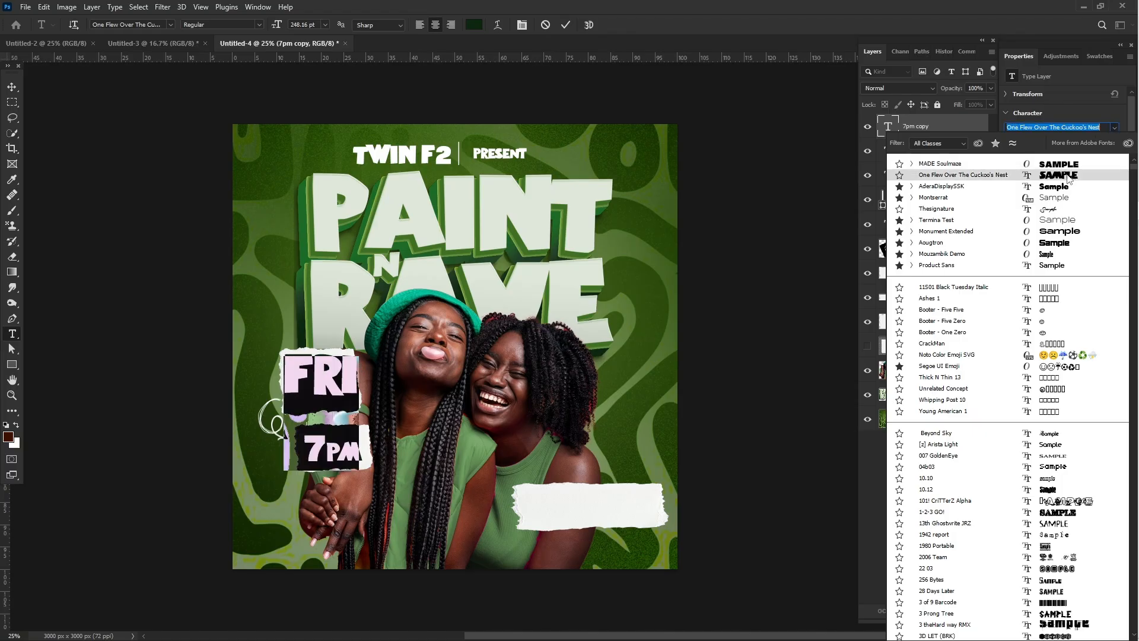
pyautogui.click(1068, 176)
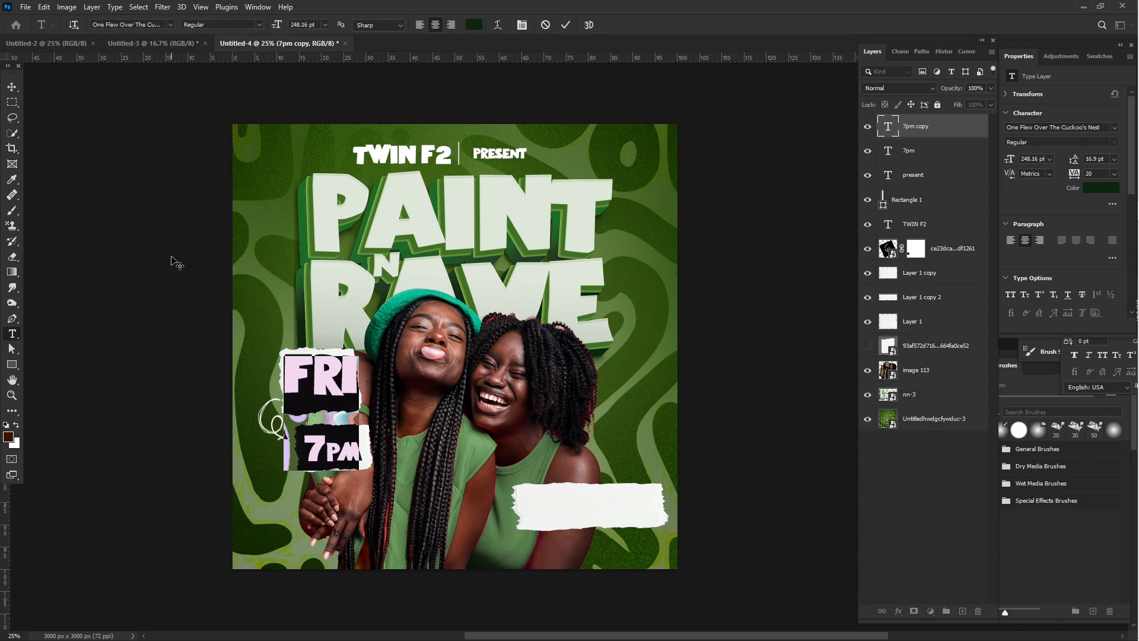
pyautogui.click(20, 85)
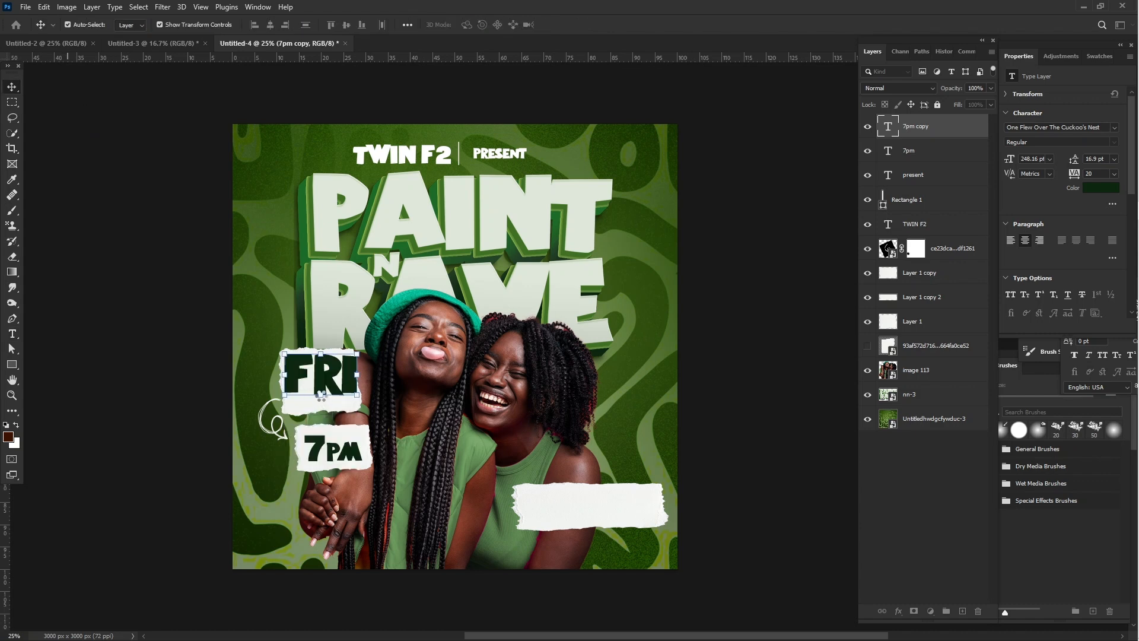
# - Scale the "FRI" text down to about 129 pt and place it in the upper half of the larger torn paper
pyautogui.moveTo(321, 395); pyautogui.dragTo(321, 398)
pyautogui.moveTo(322, 414); pyautogui.dragTo(317, 370)
pyautogui.press('Return')
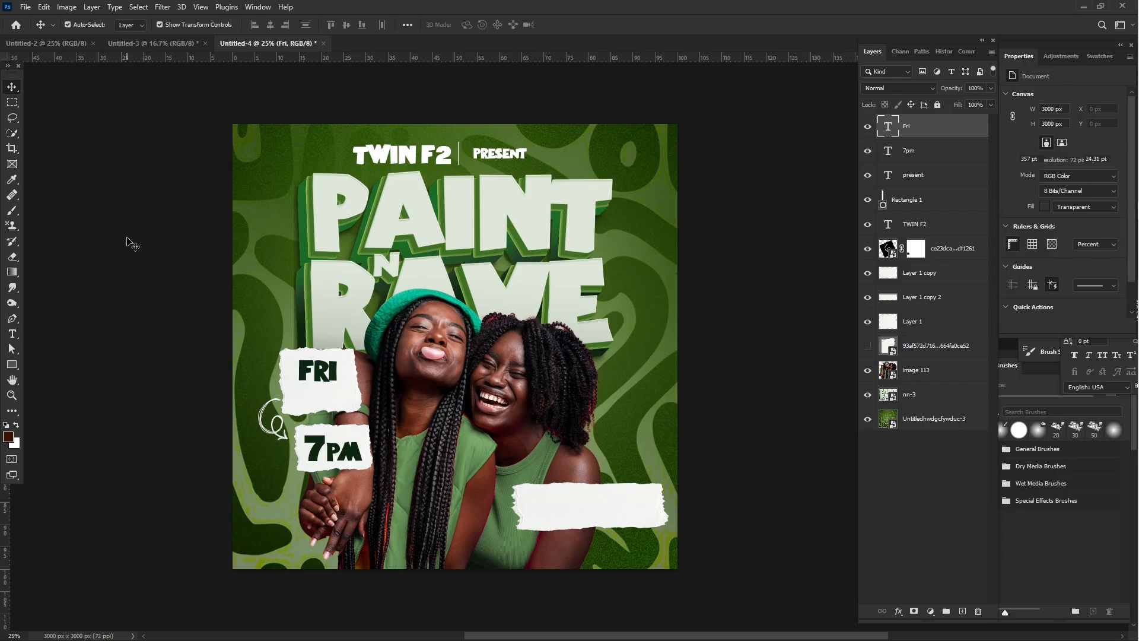
pyautogui.click(130, 244)
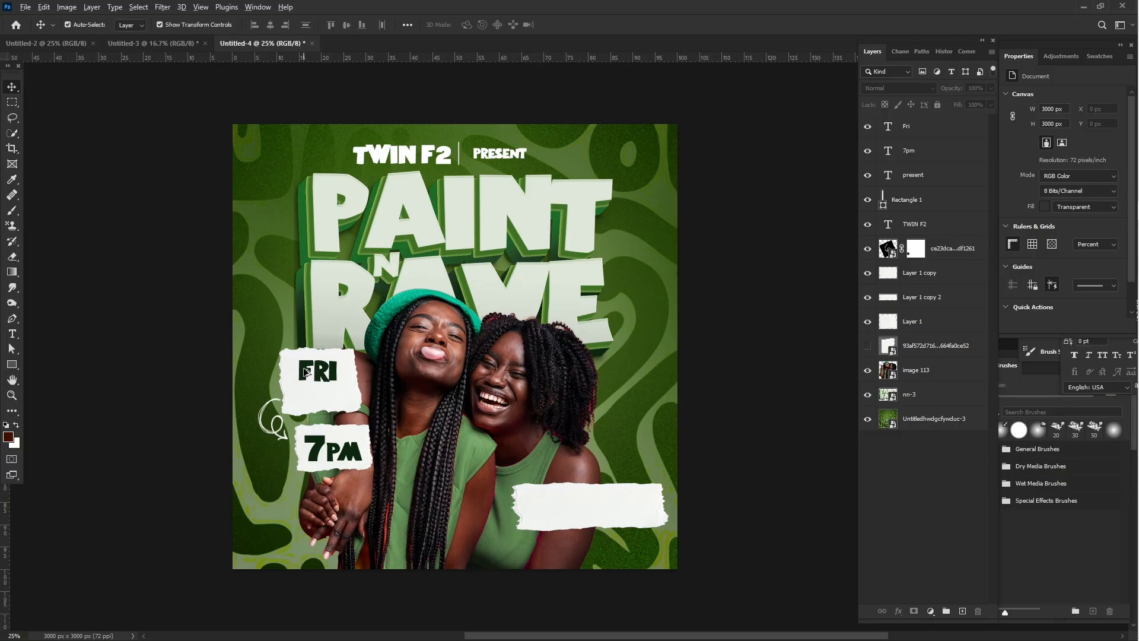
# - Duplicate the "FRI" text directly below itself and change the copy's wording to "28TH MAY"
pyautogui.moveTo(306, 372); pyautogui.dragTo(307, 399)
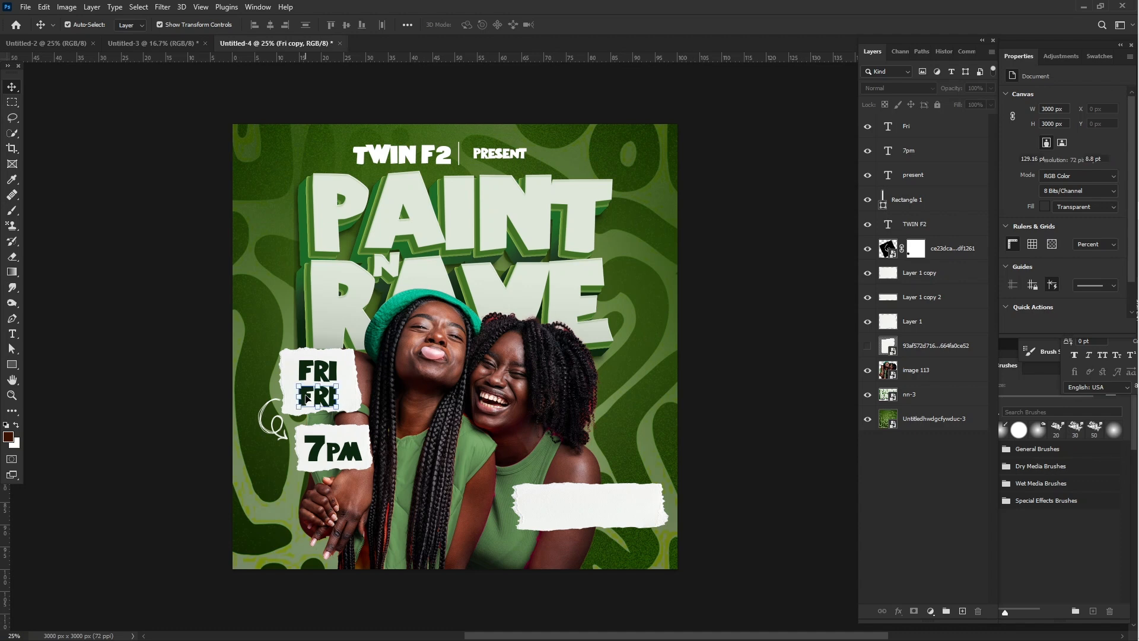
pyautogui.doubleClick(306, 397)
pyautogui.write('May')
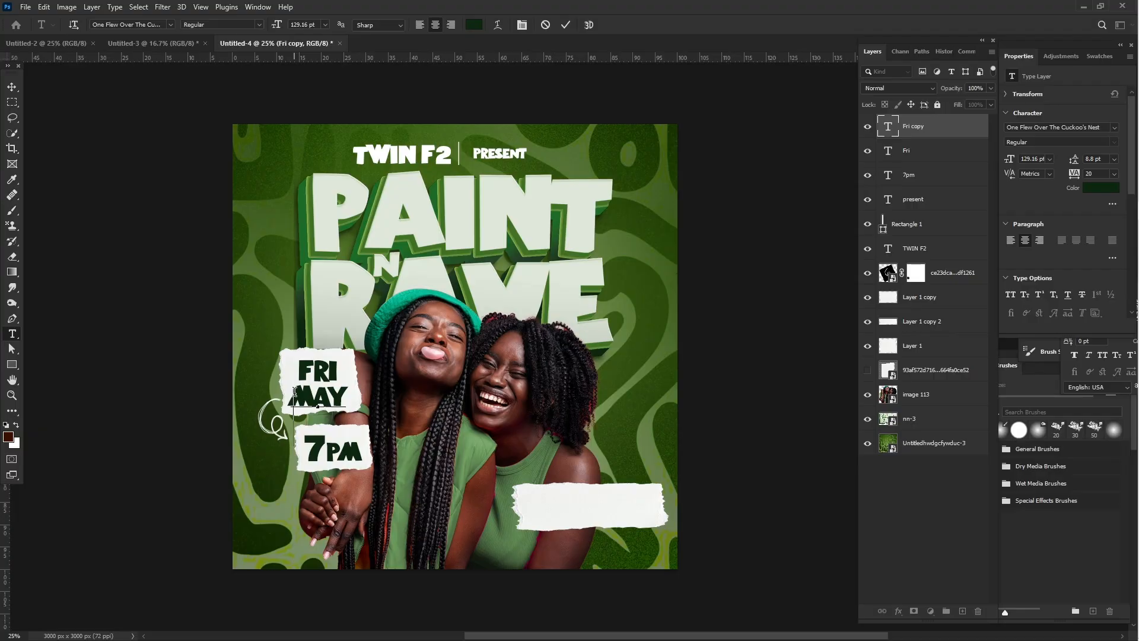
pyautogui.click(295, 392)
pyautogui.write('Th')
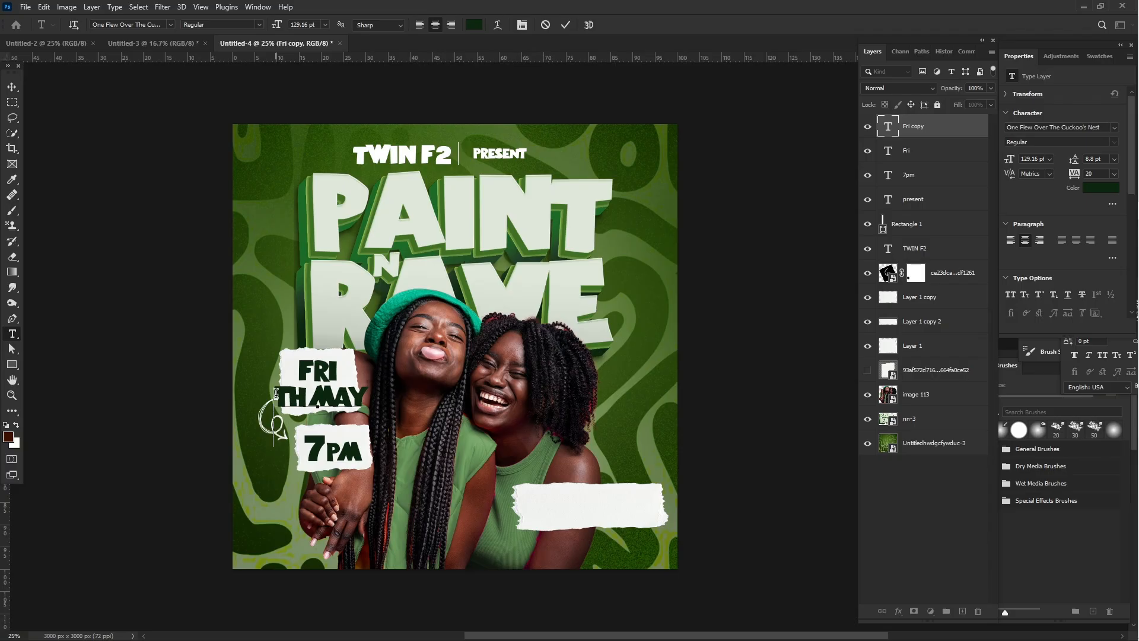
pyautogui.write(' 28')
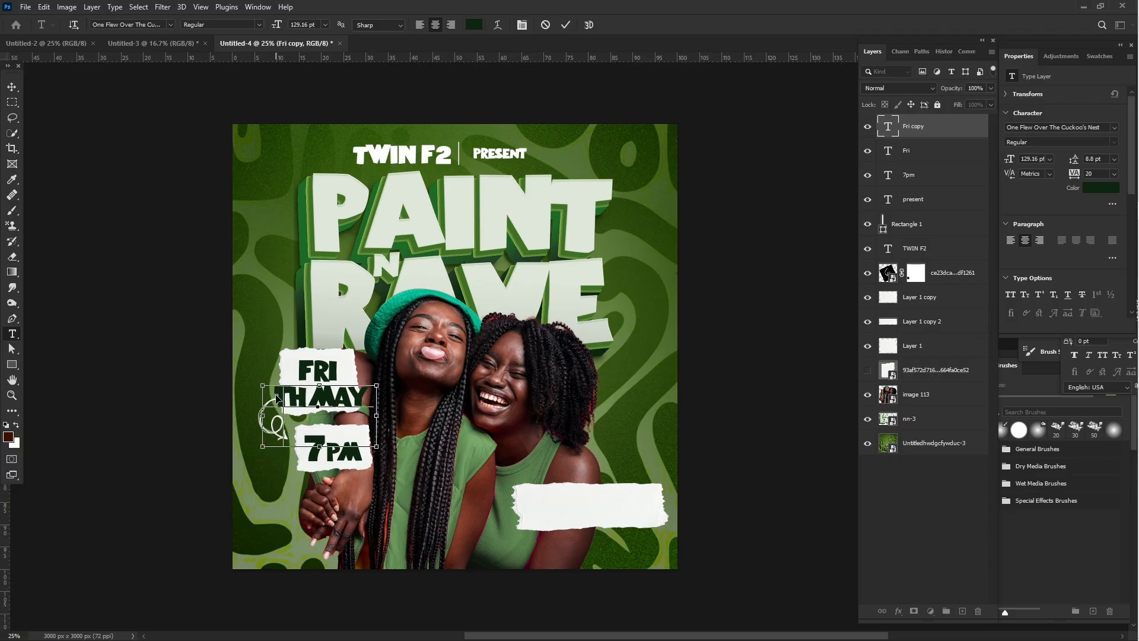
# - Set only the "28" in the date text to the MADE Soulmaze font at 214 pt
pyautogui.moveTo(278, 399); pyautogui.dragTo(265, 399)
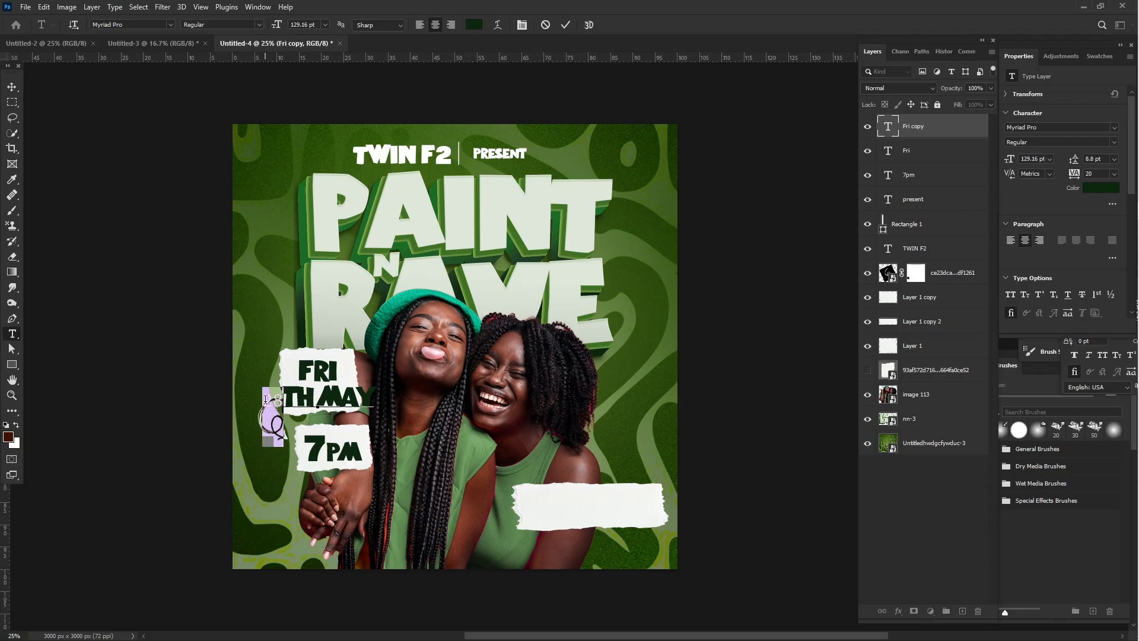
pyautogui.click(1114, 128)
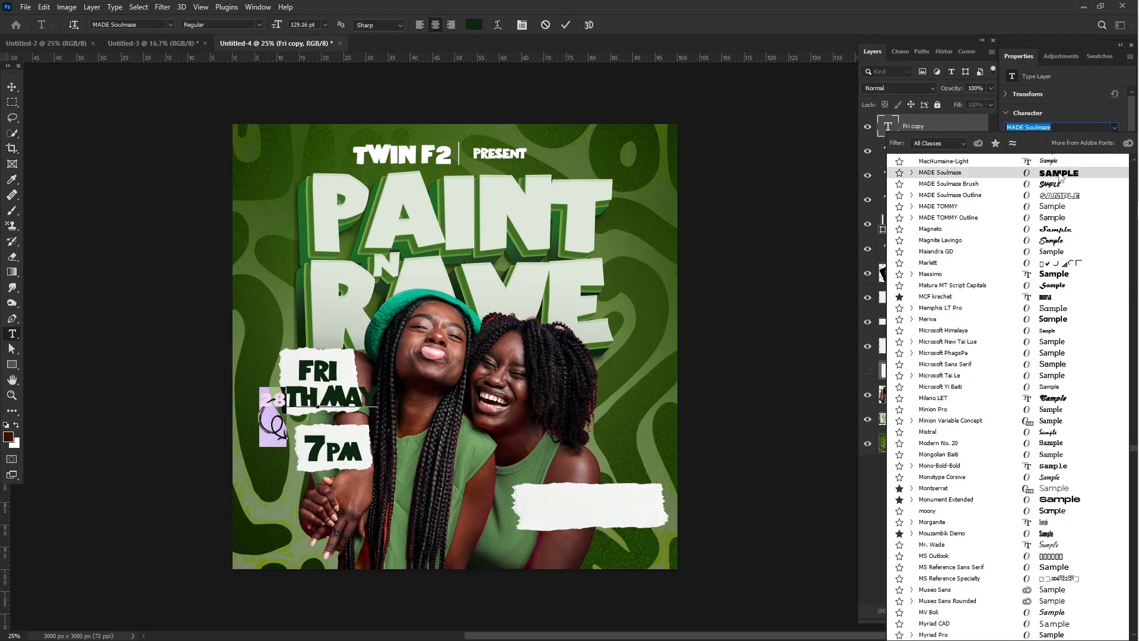
pyautogui.click(1019, 172)
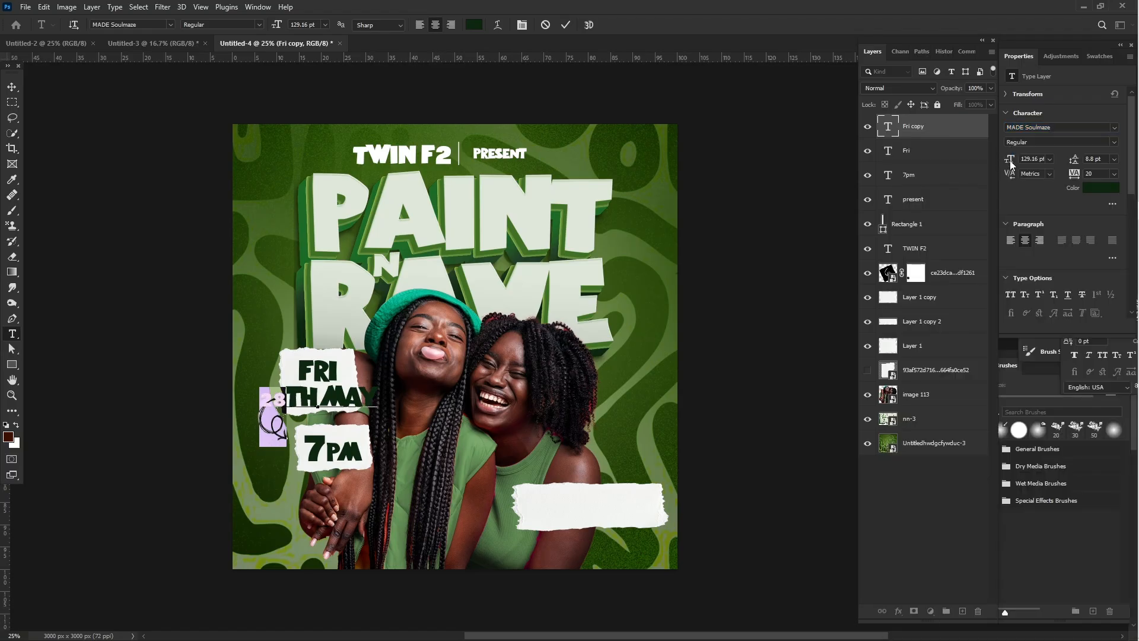
pyautogui.moveTo(1010, 160); pyautogui.dragTo(1055, 157)
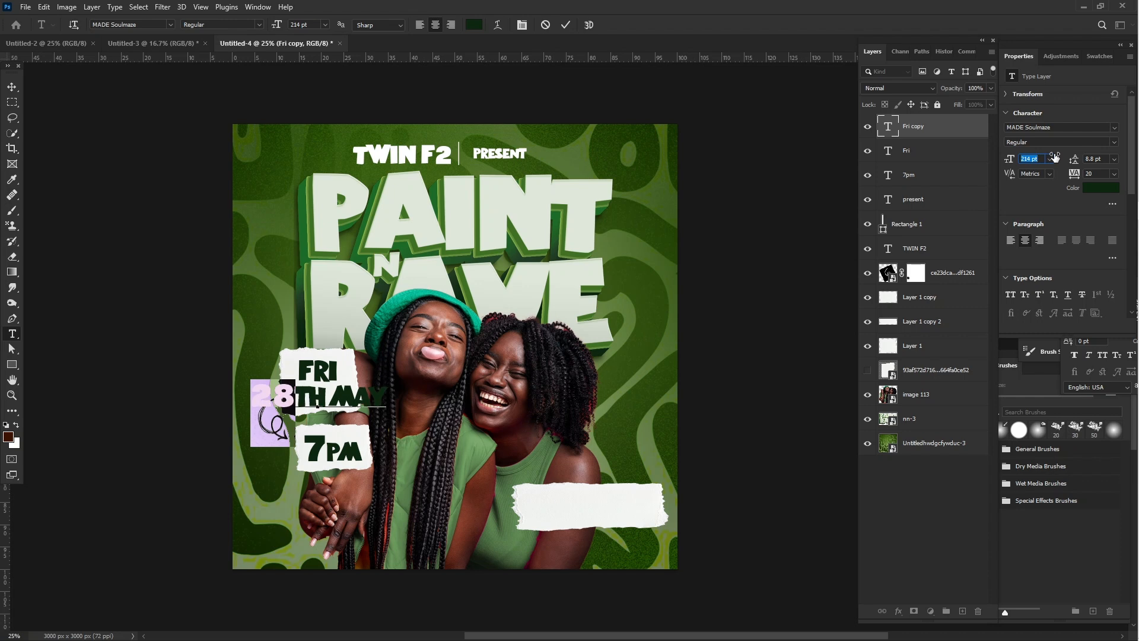
pyautogui.click(1048, 143)
# - Scale the "28TH MAY" text down to about 43.2% and center it under "FRI" on the larger torn paper
pyautogui.click(12, 87)
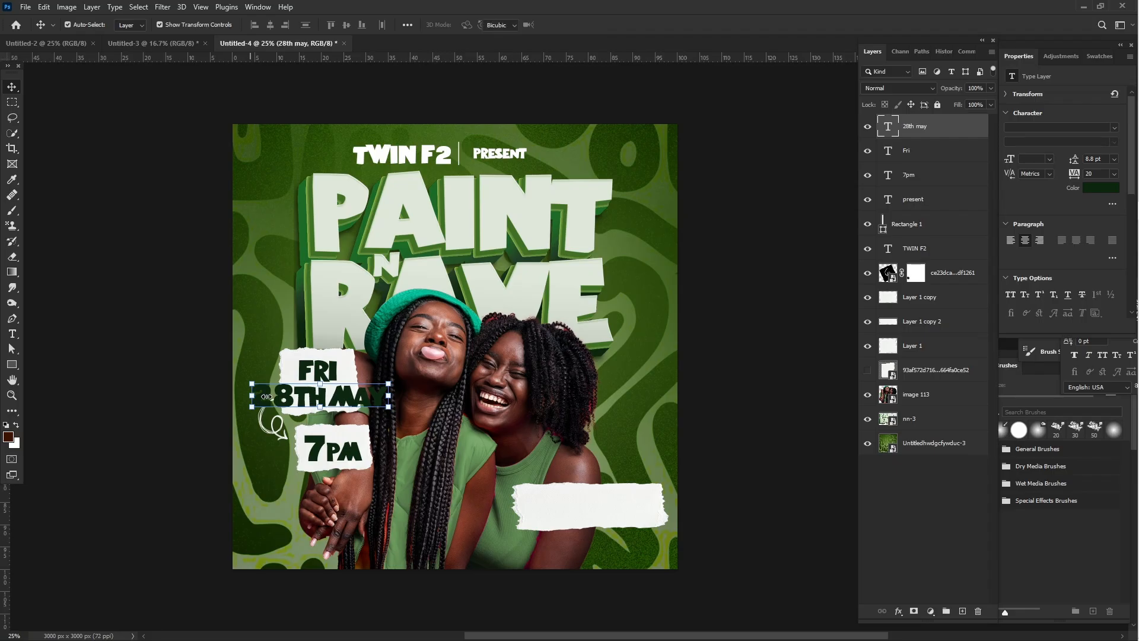
pyautogui.hotkey('ctrl', 't')
pyautogui.moveTo(277, 396); pyautogui.dragTo(311, 396)
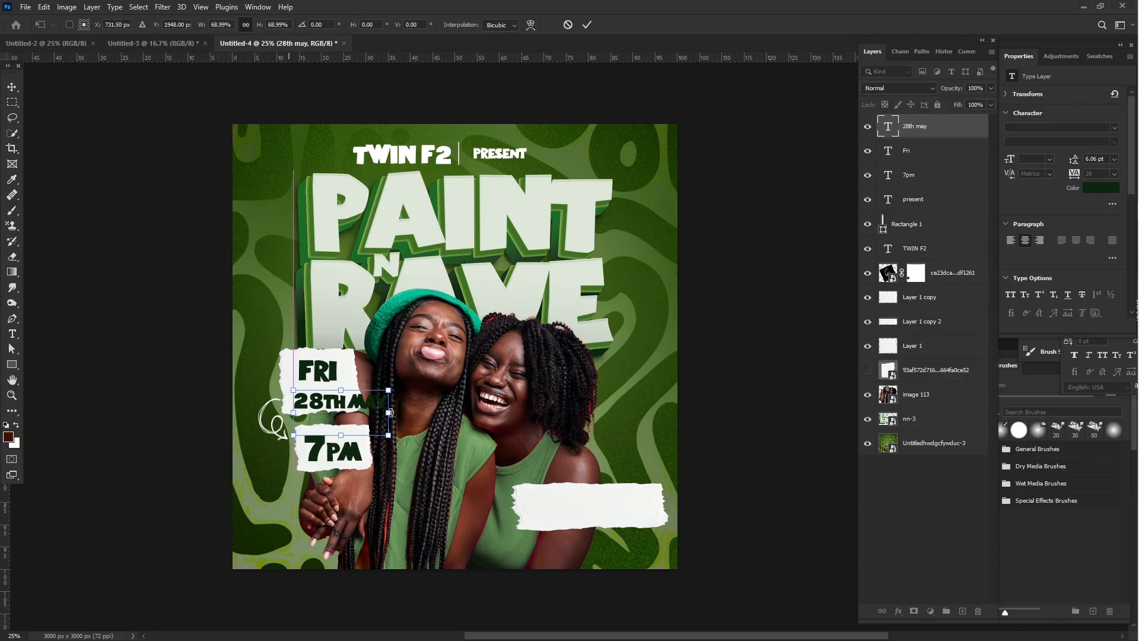
pyautogui.moveTo(389, 413); pyautogui.dragTo(309, 396)
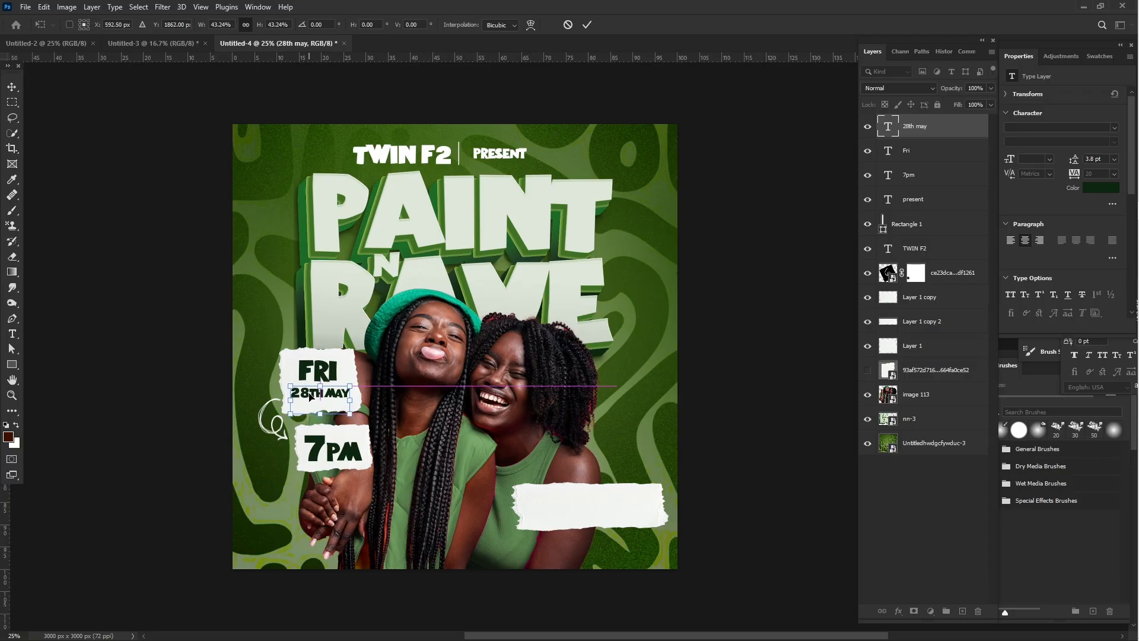
# - Nudge the "FRI" text slightly down, closer to the "28TH MAY" line on the larger torn paper
pyautogui.click(169, 311)
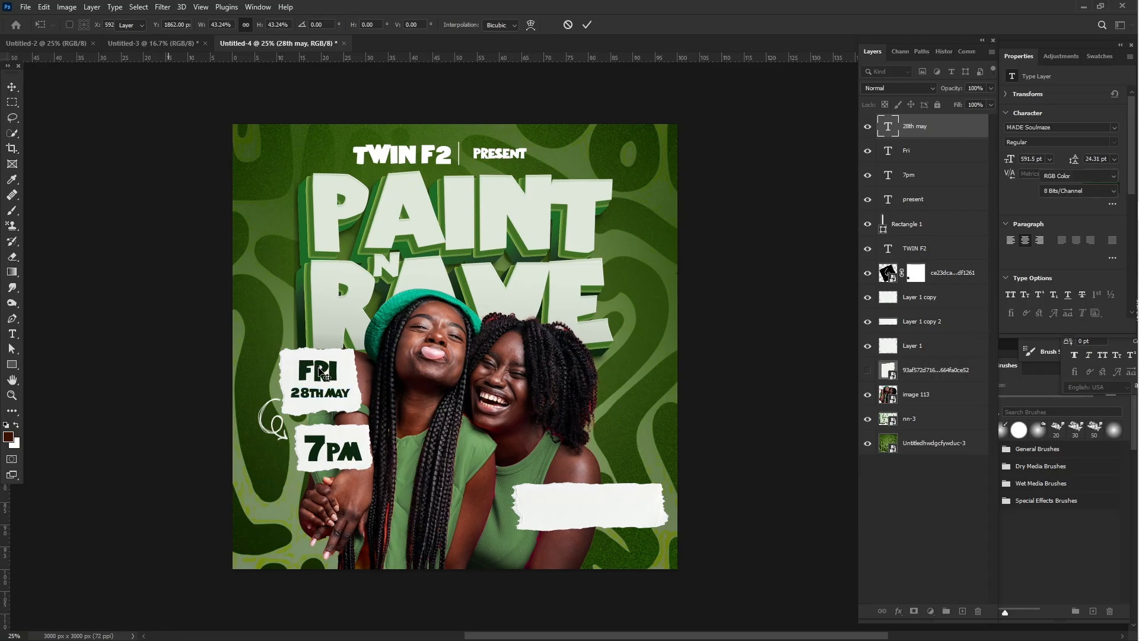
pyautogui.moveTo(324, 384); pyautogui.dragTo(327, 389)
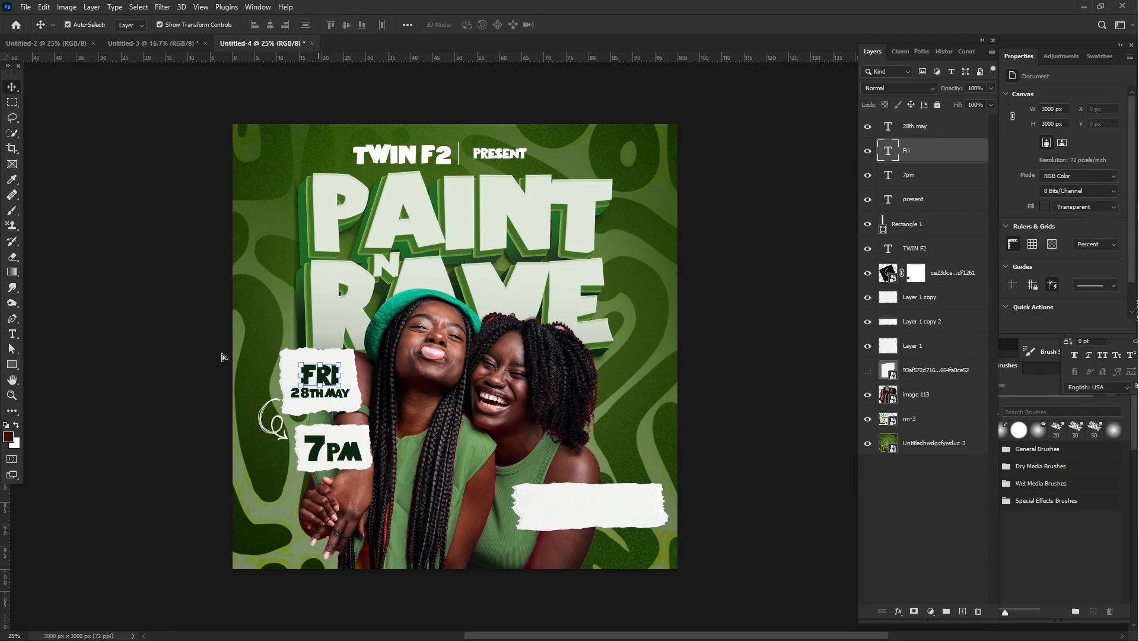
pyautogui.click(156, 343)
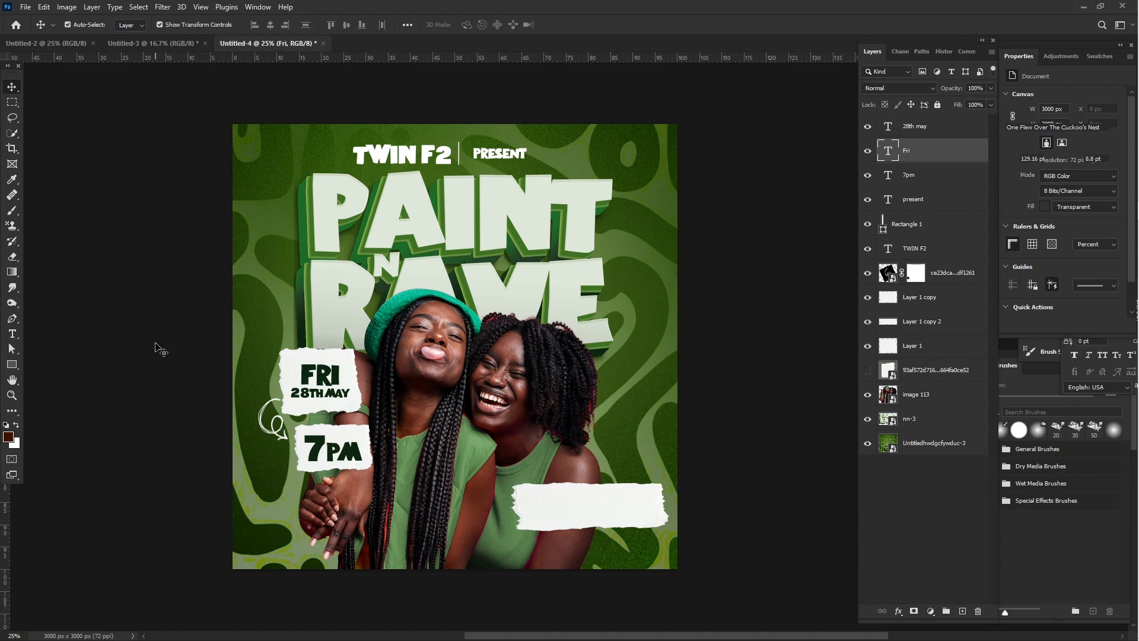
pyautogui.moveTo(156, 344); pyautogui.dragTo(335, 358)
pyautogui.moveTo(151, 294); pyautogui.dragTo(148, 293)
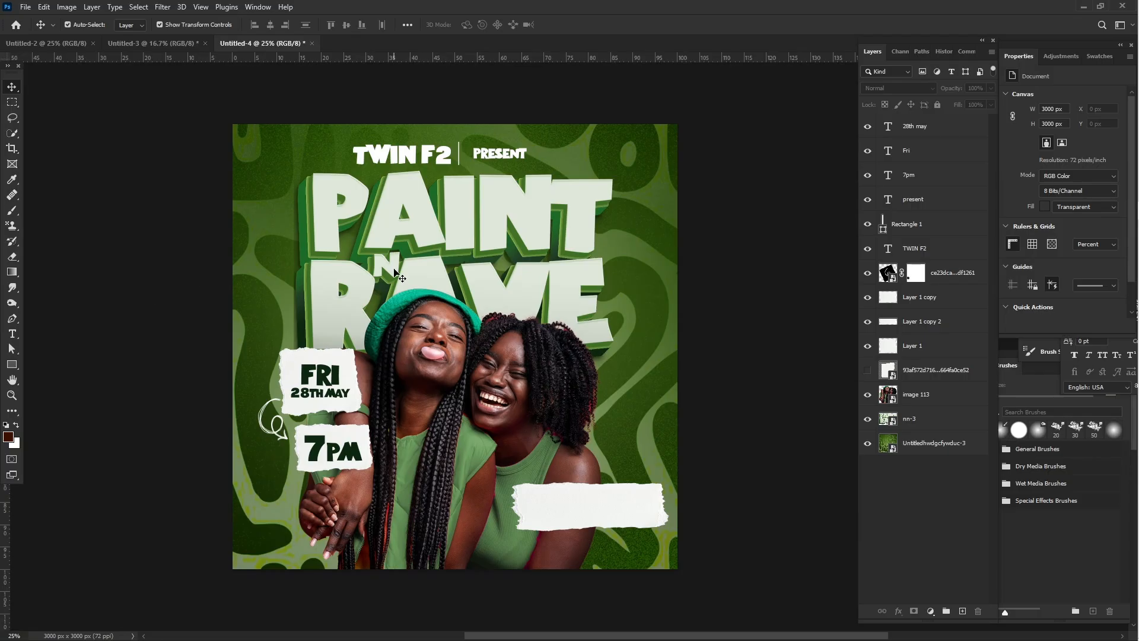
# - Add a "RESERVATIONS" text line over the blank torn paper strip and set its size to 77 pt
pyautogui.click(16, 340)
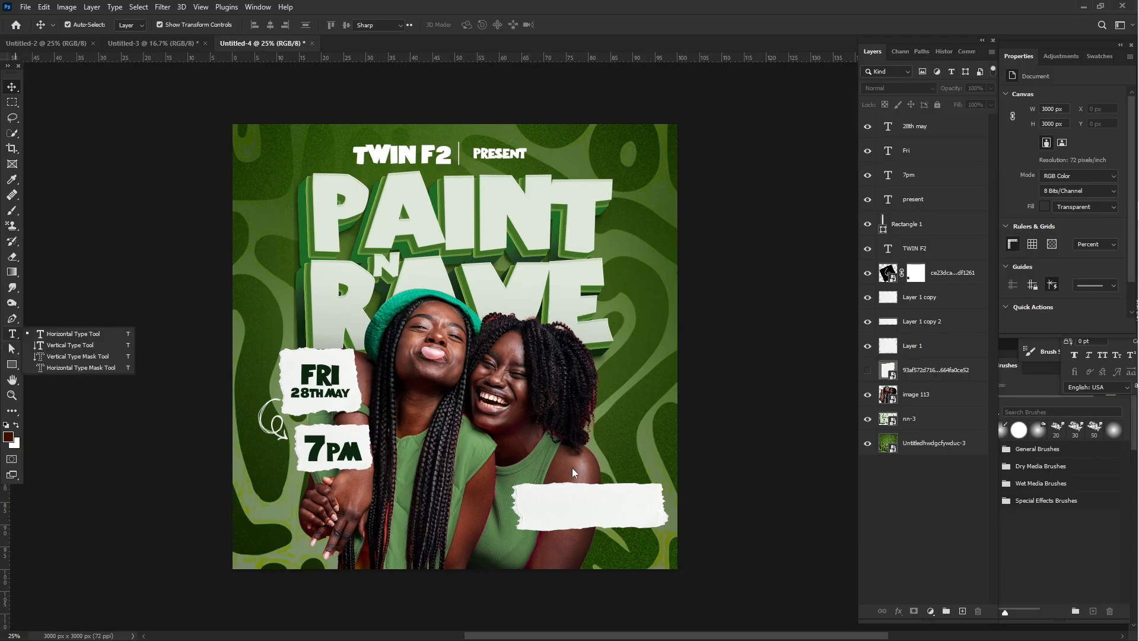
pyautogui.click(551, 493)
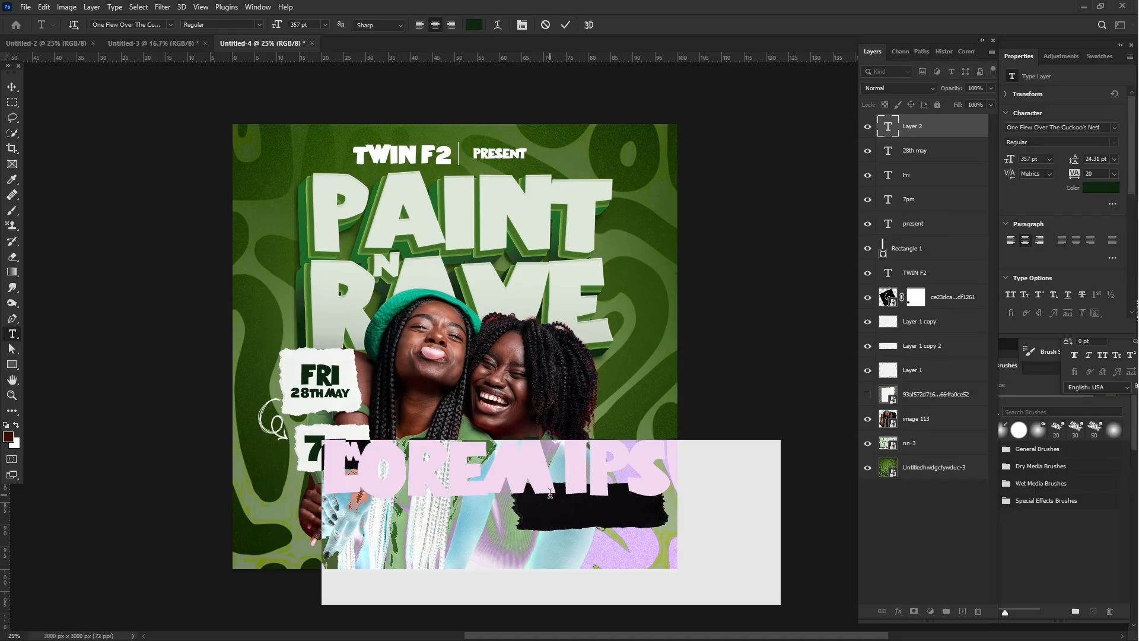
pyautogui.write('reservat')
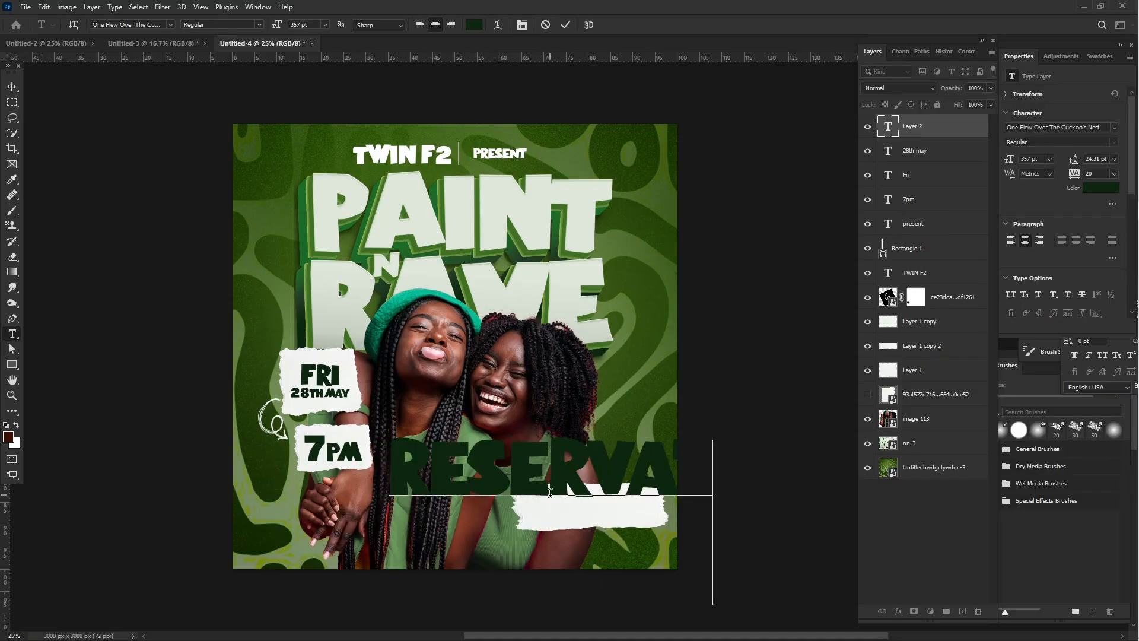
pyautogui.write('ion')
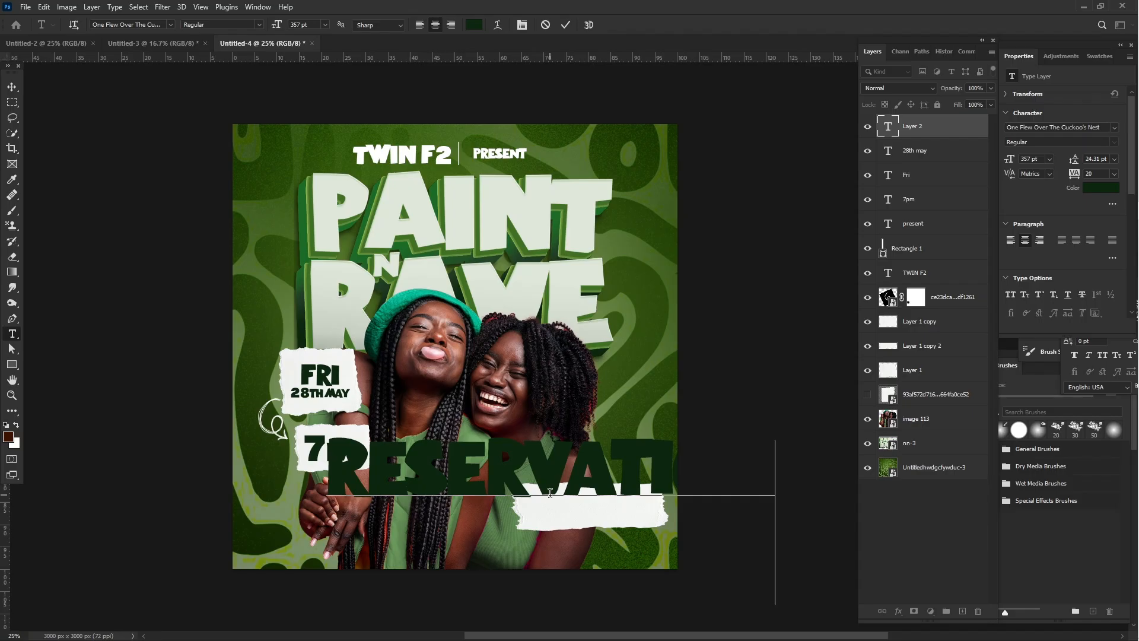
pyautogui.write('s')
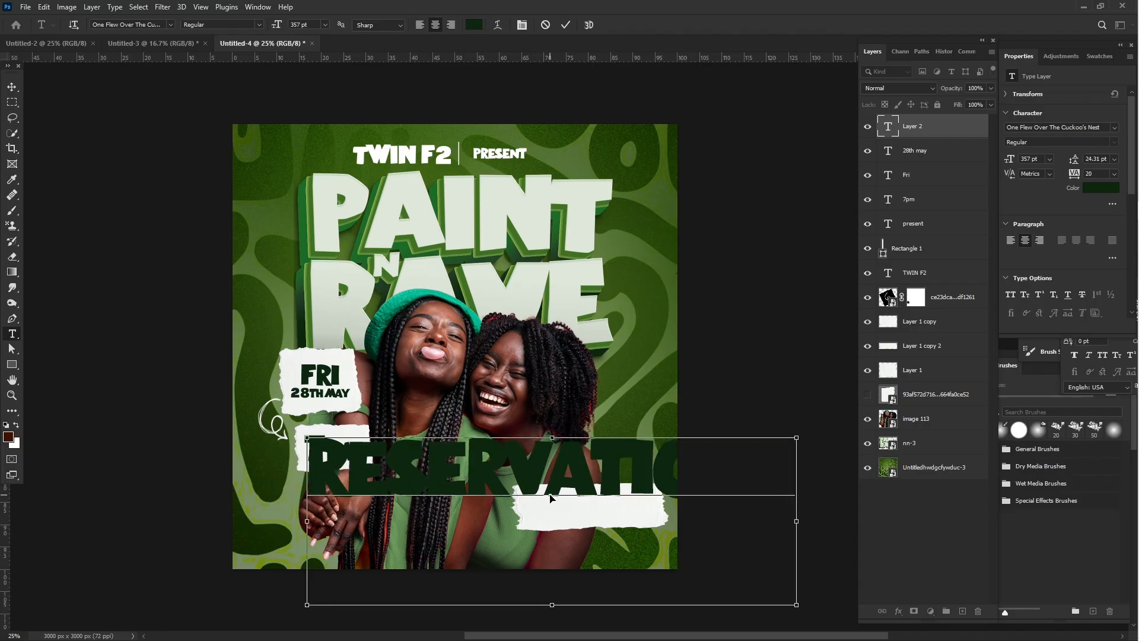
pyautogui.hotkey('ctrl', 'a')
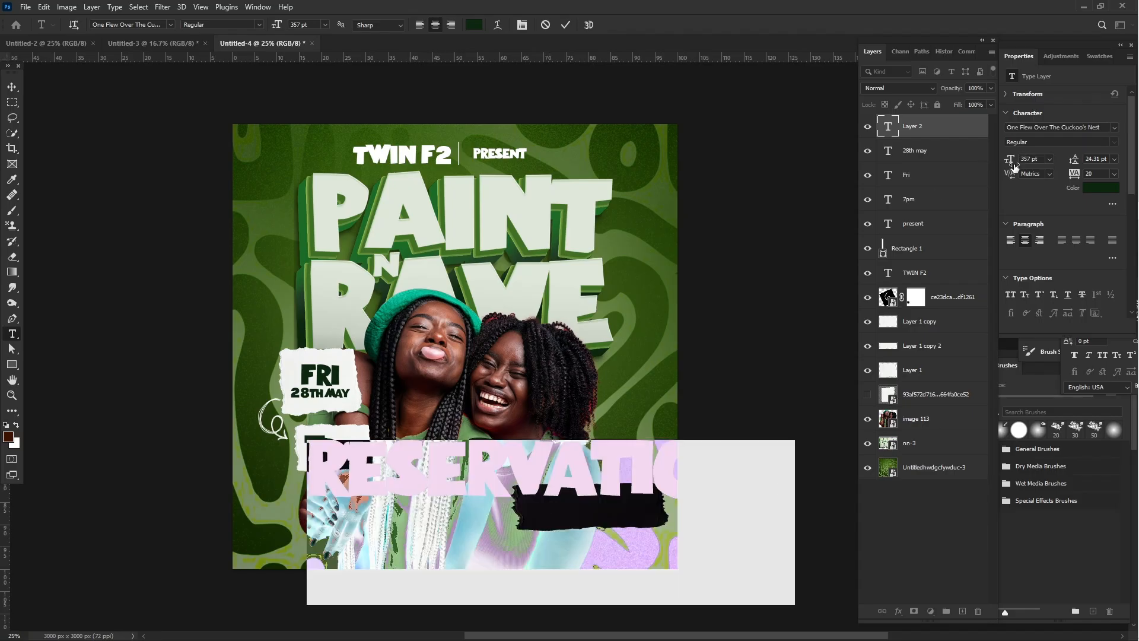
pyautogui.moveTo(1014, 168); pyautogui.dragTo(849, 189)
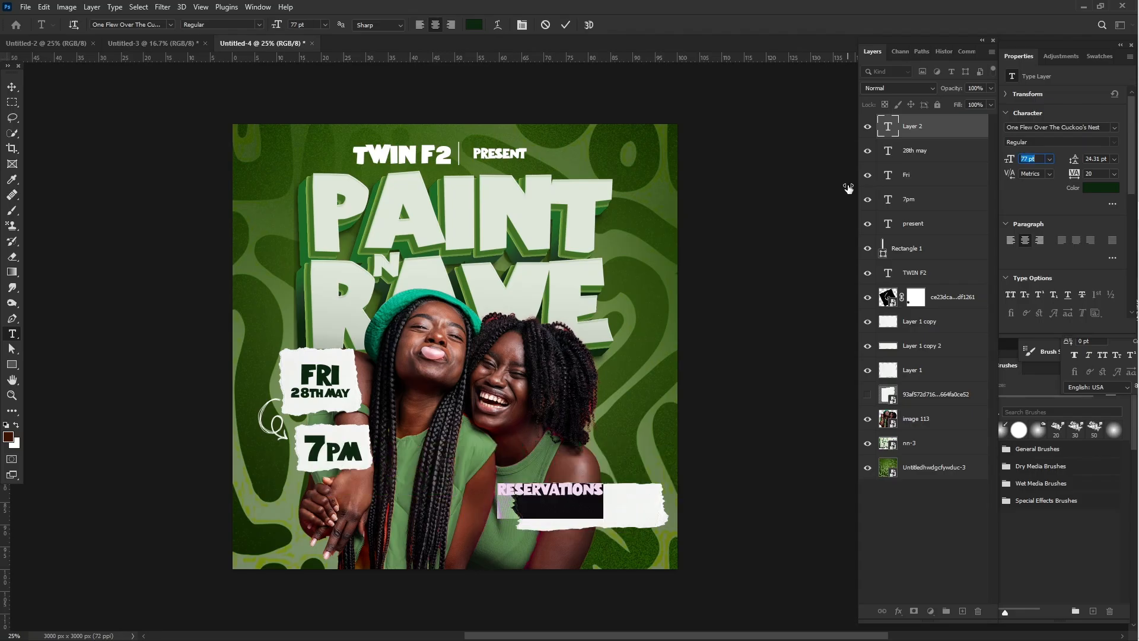
# - Scale the "RESERVATIONS" text down to about 77.6% and center it in the upper half of the blank torn strip
pyautogui.moveTo(565, 565); pyautogui.dragTo(571, 573)
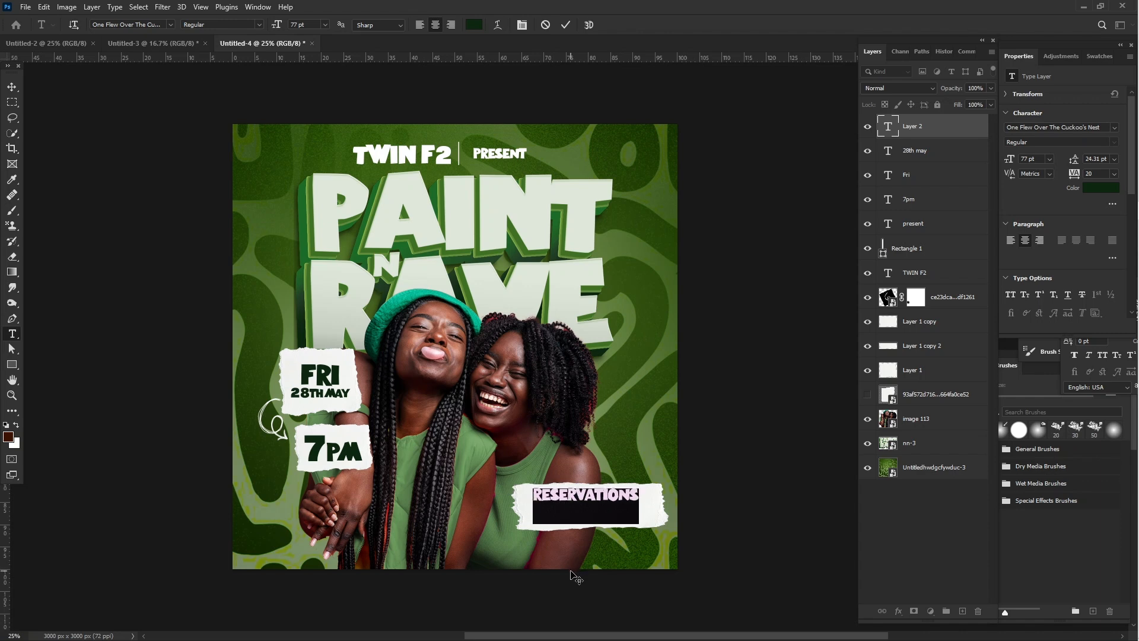
pyautogui.click(11, 87)
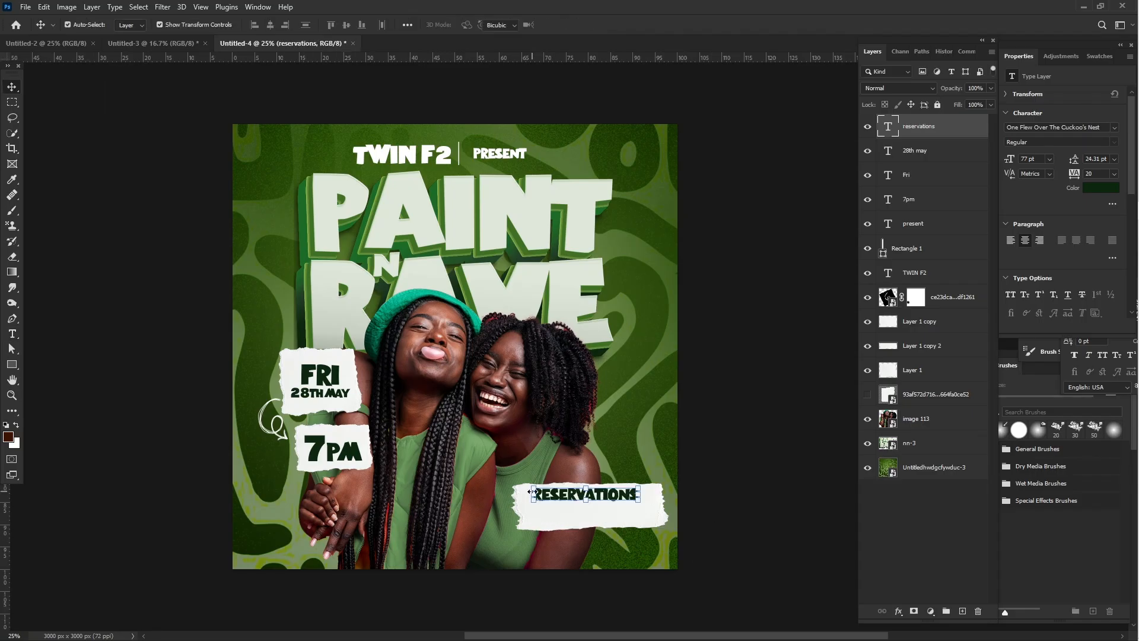
pyautogui.moveTo(533, 496); pyautogui.dragTo(557, 494)
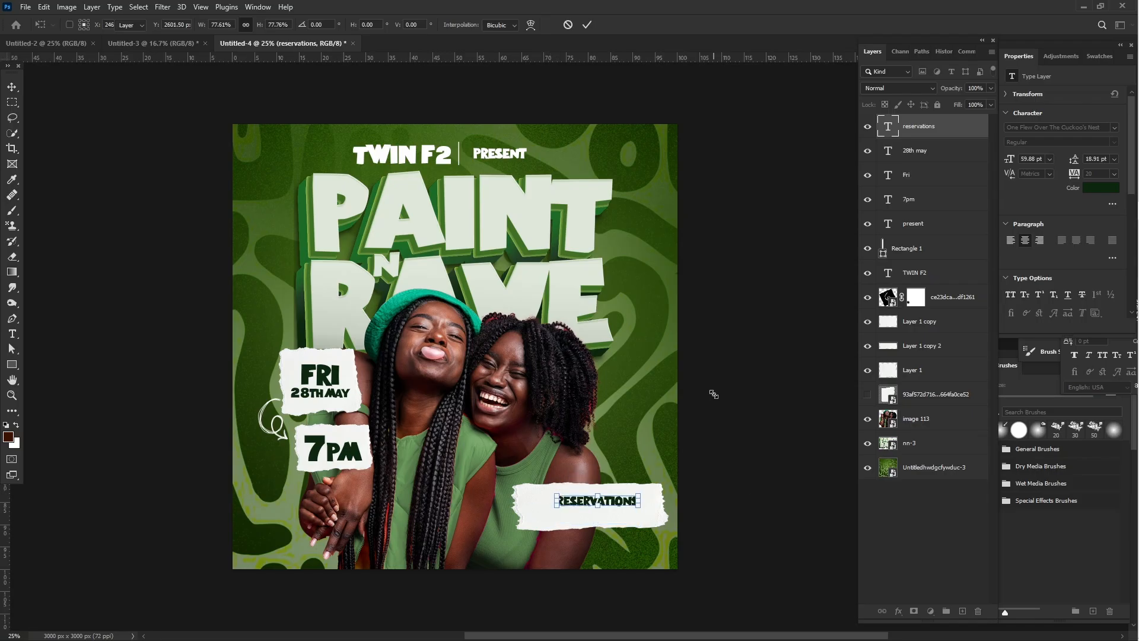
pyautogui.press('Return')
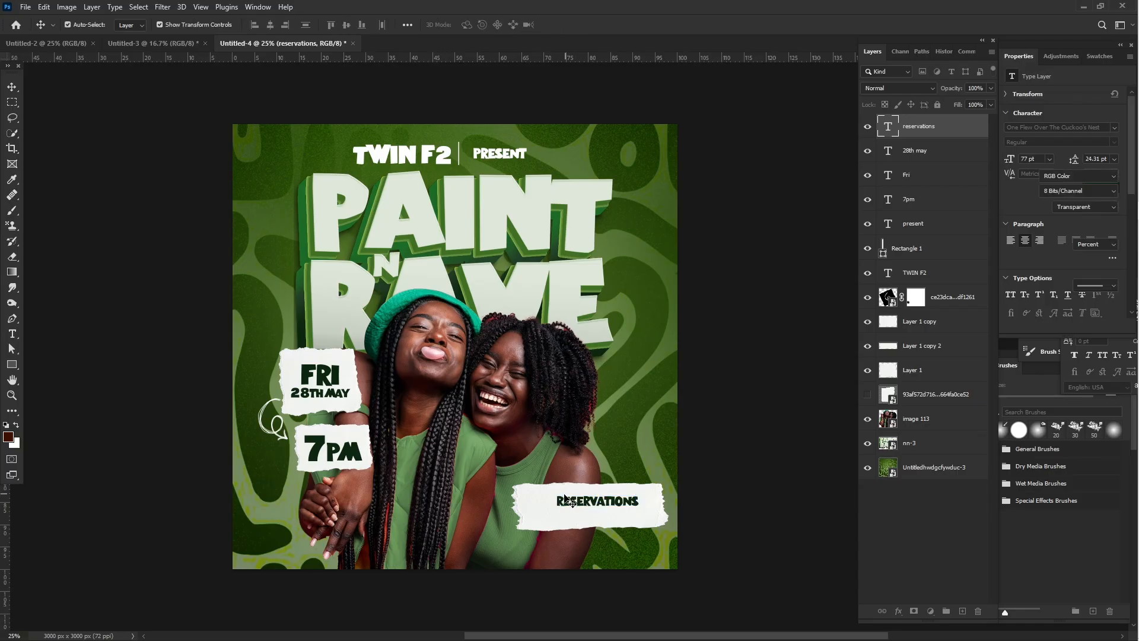
pyautogui.moveTo(579, 506); pyautogui.dragTo(571, 502)
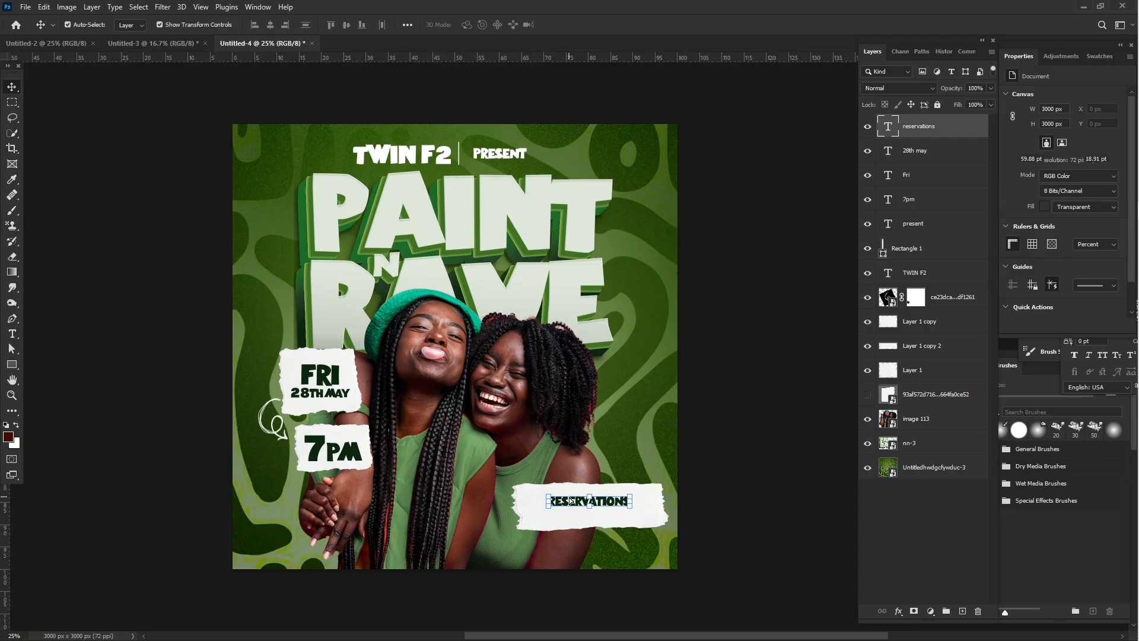
pyautogui.moveTo(571, 502); pyautogui.dragTo(571, 500)
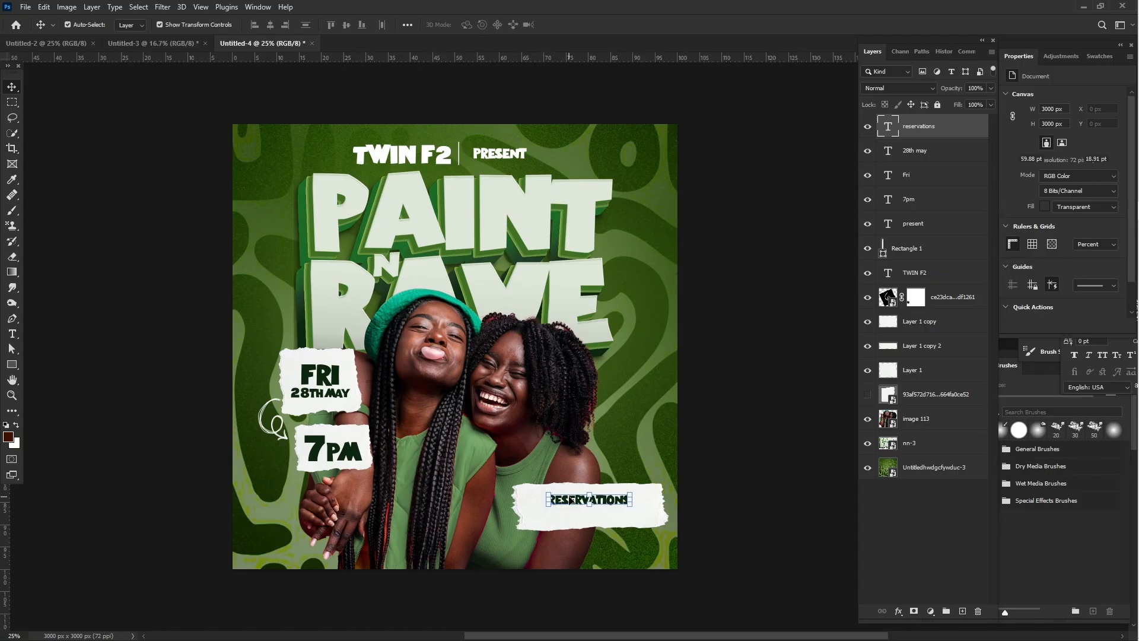
pyautogui.click(570, 500)
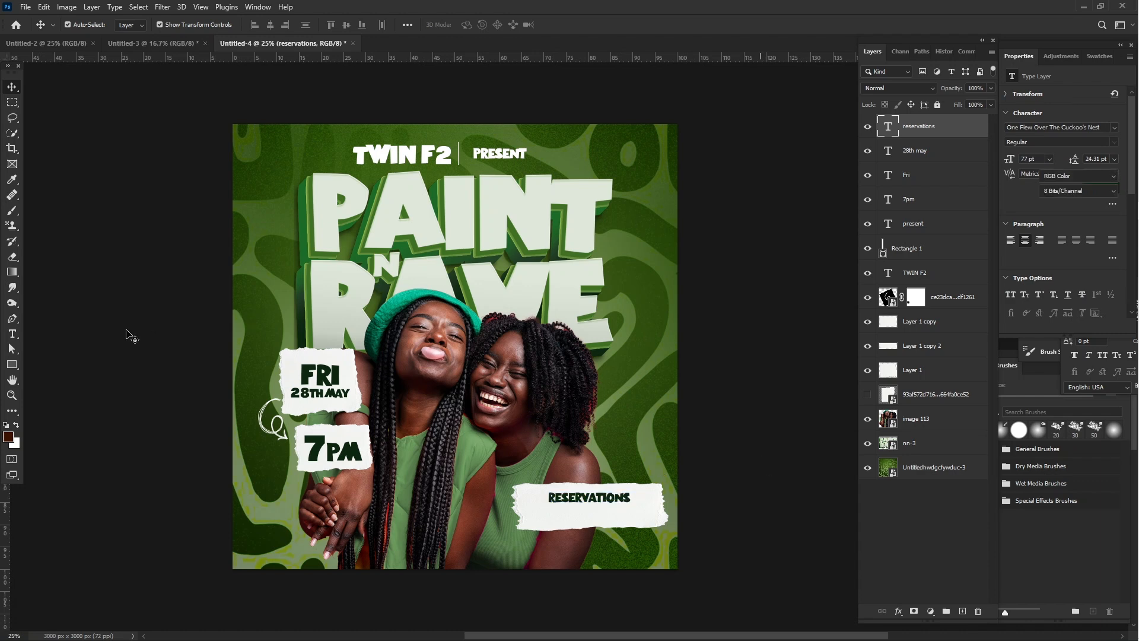
pyautogui.click(129, 336)
# - Add a text line with the reservation phone number below "RESERVATIONS" on the torn strip
pyautogui.click(12, 334)
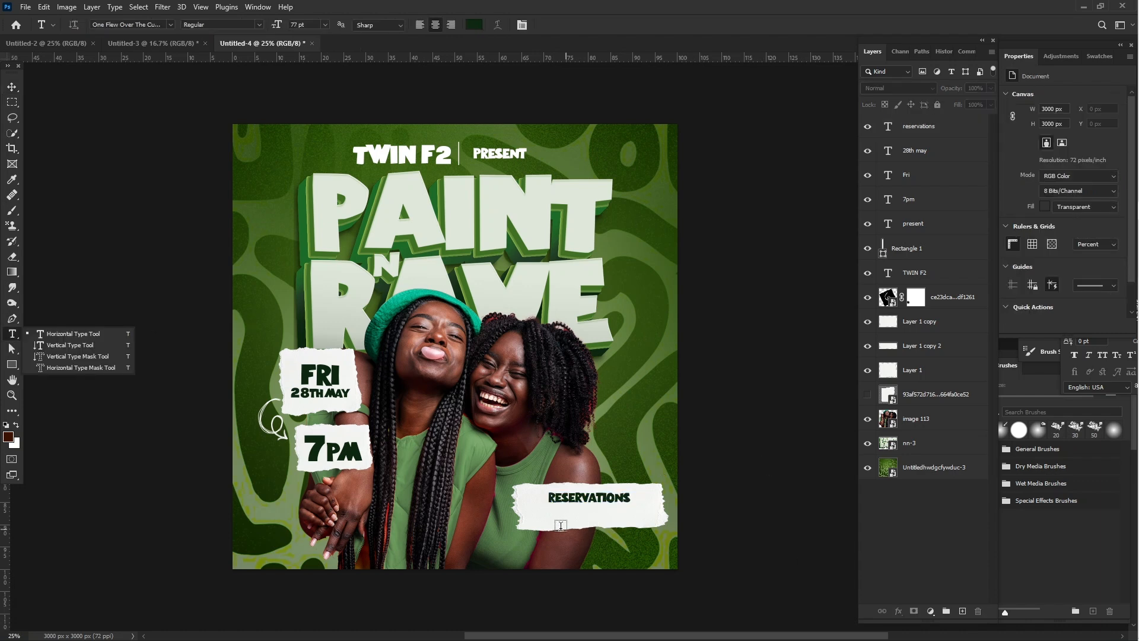
pyautogui.click(533, 514)
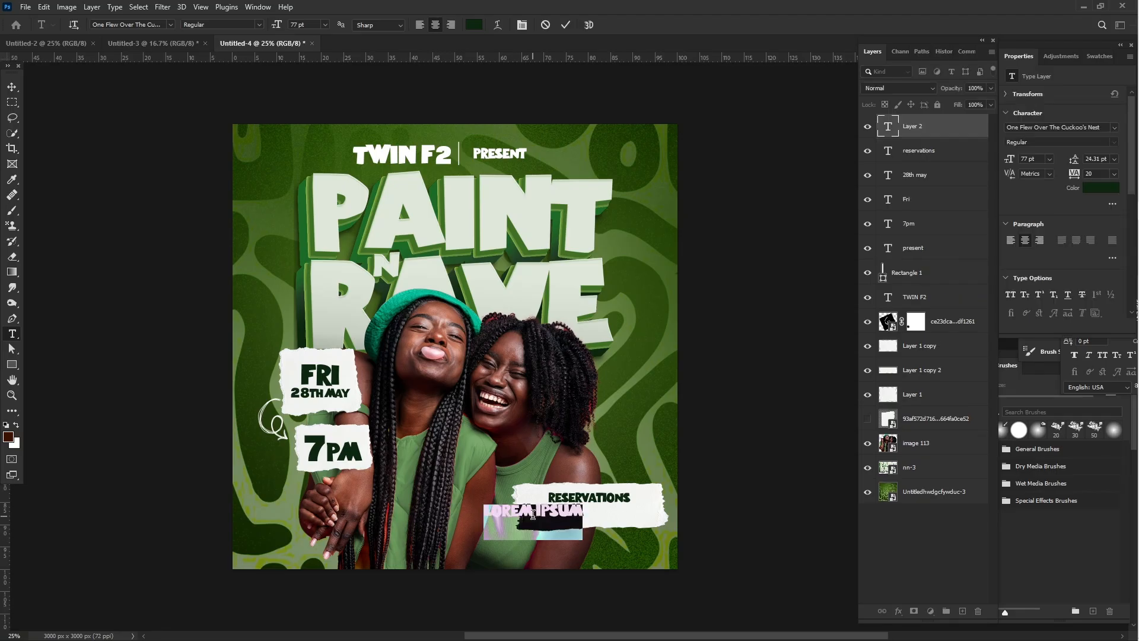
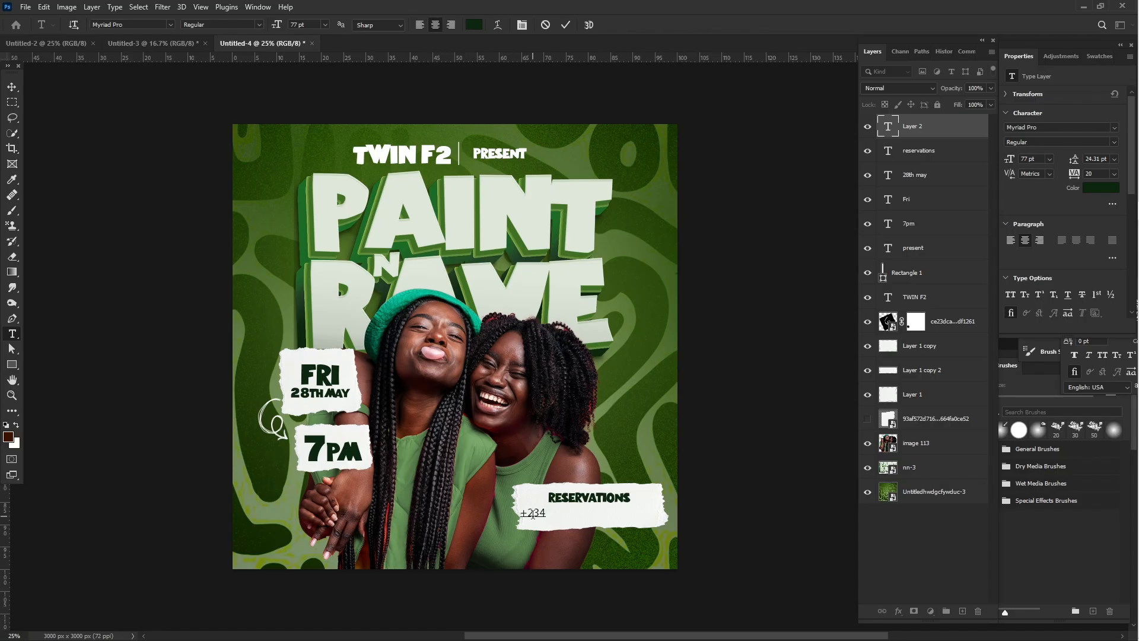
# - Set the whole phone number line to the MADE Soulmaze font
pyautogui.hotkey('ctrl', 'a')
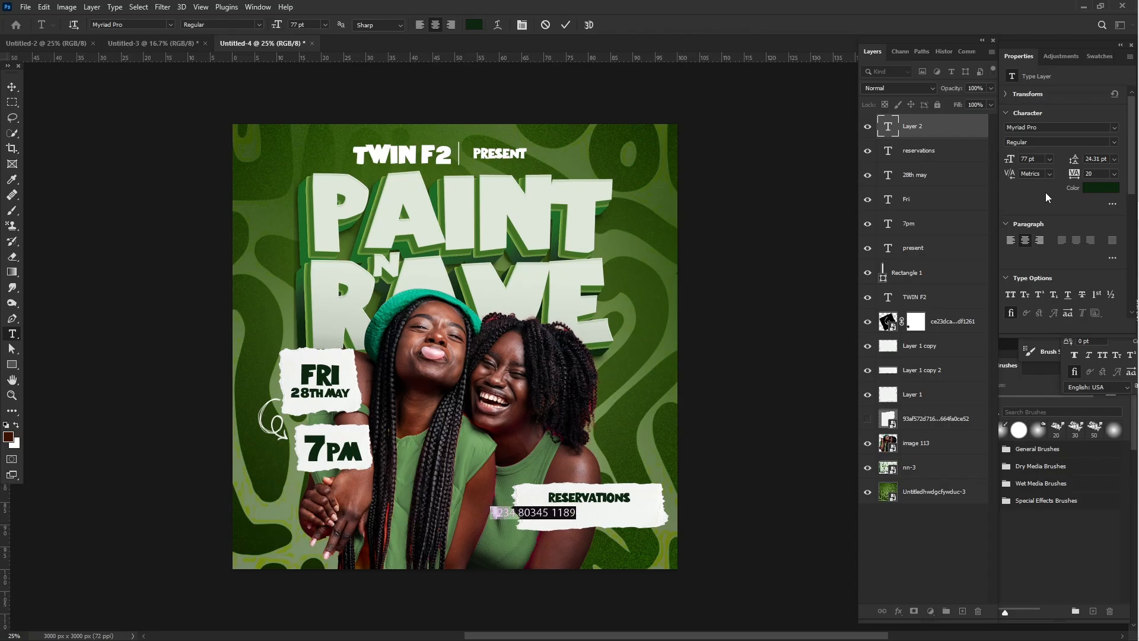
pyautogui.click(1114, 127)
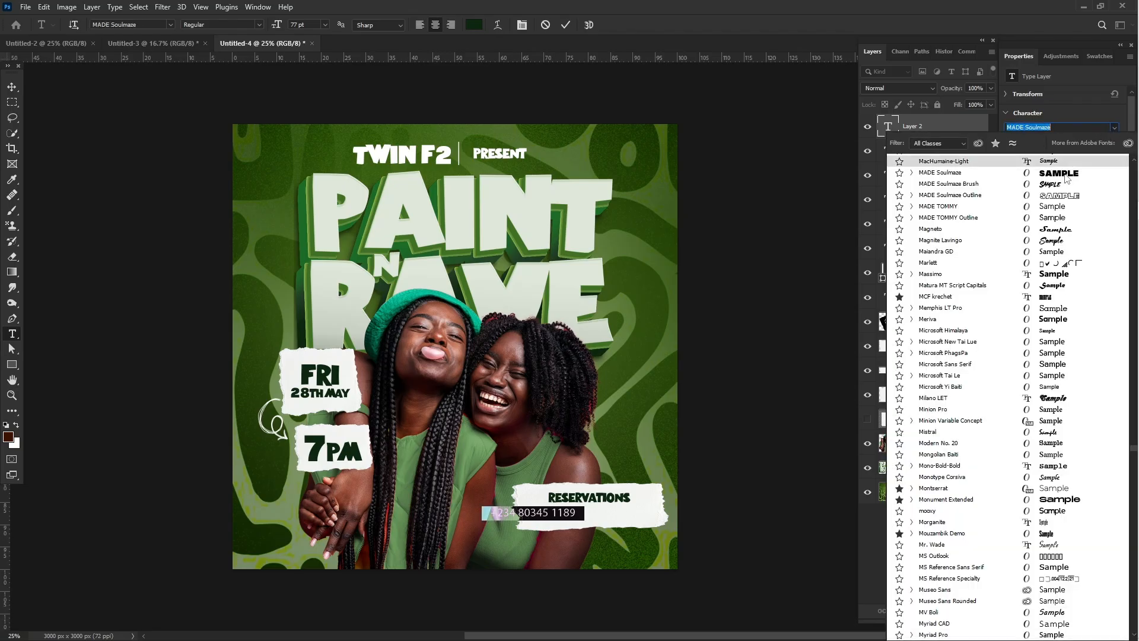
pyautogui.click(1064, 172)
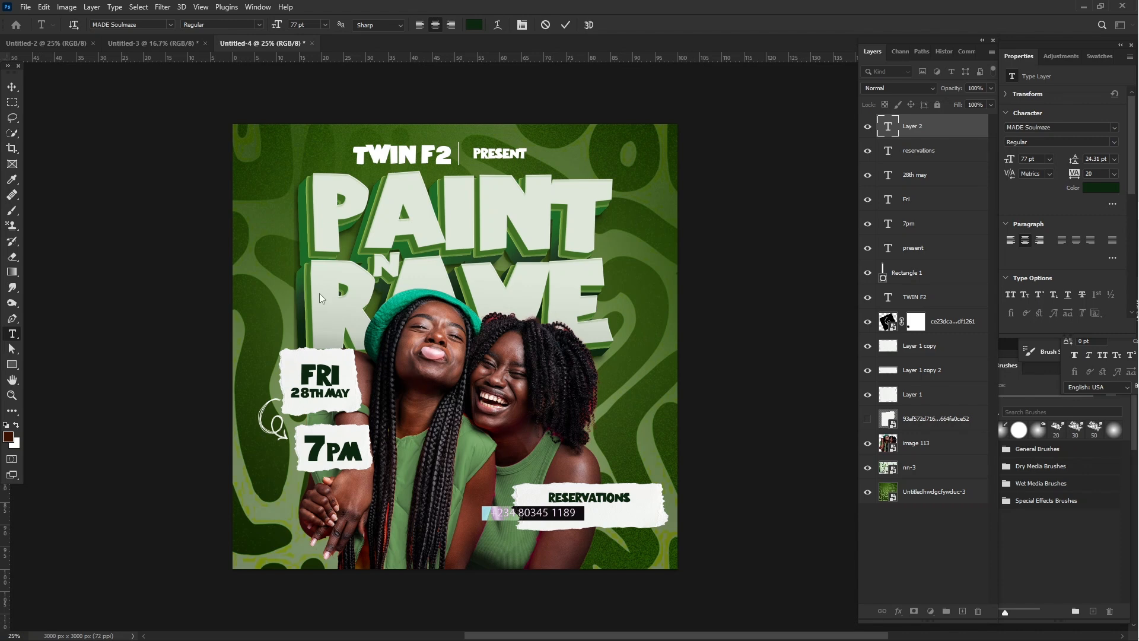
# - Center the phone number under "RESERVATIONS" and enlarge it to about 130.6% so it spans the torn strip
pyautogui.click(12, 86)
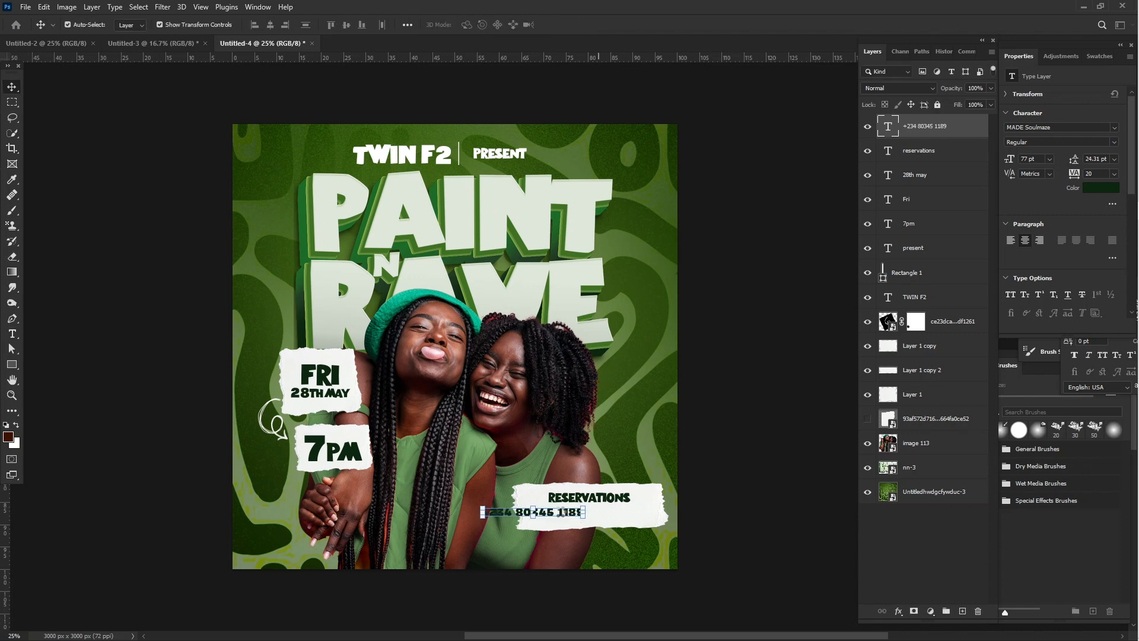
pyautogui.moveTo(534, 511); pyautogui.dragTo(590, 520)
pyautogui.hotkey('ctrl', 't')
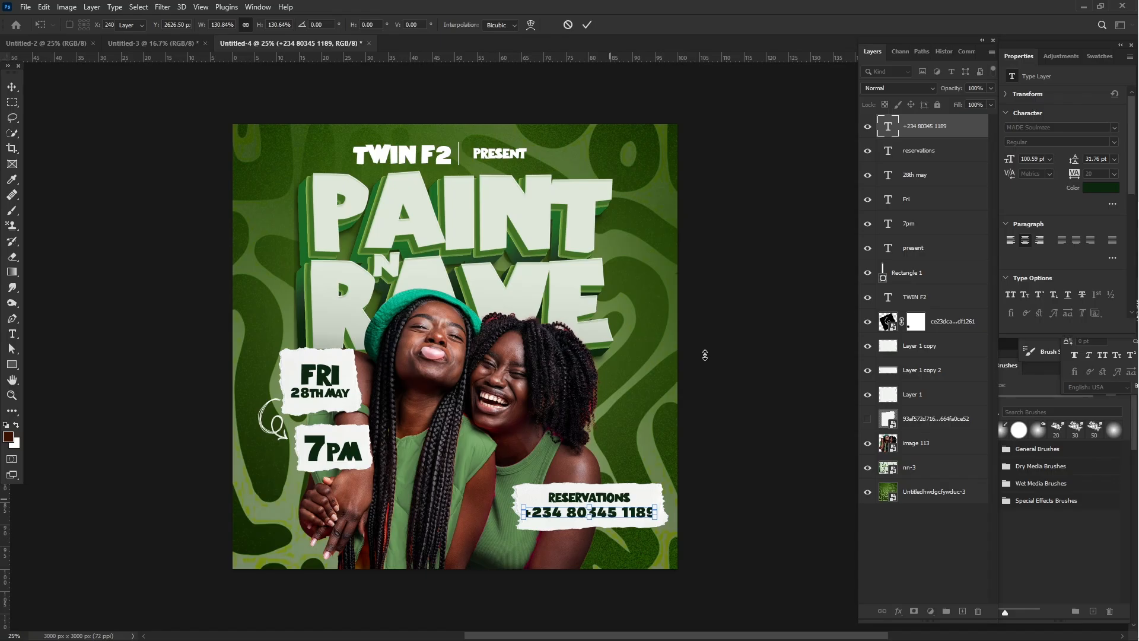
pyautogui.press('Return')
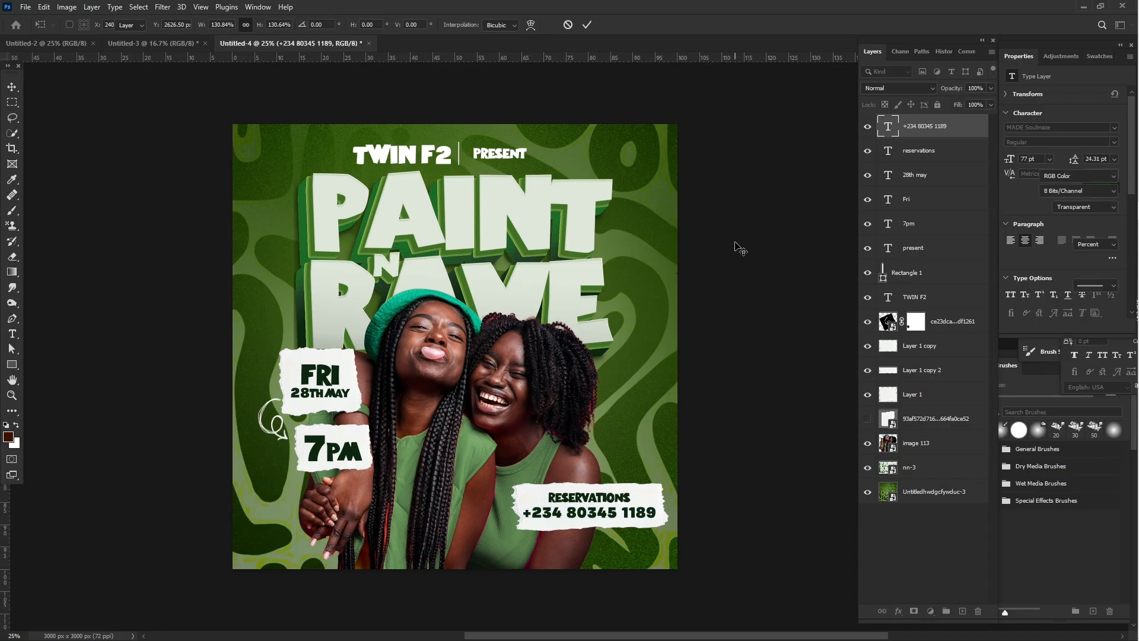
pyautogui.click(738, 247)
# - Nudge the torn strip behind the reservation text slightly down and left so the two lines sit centered on it
pyautogui.click(645, 490)
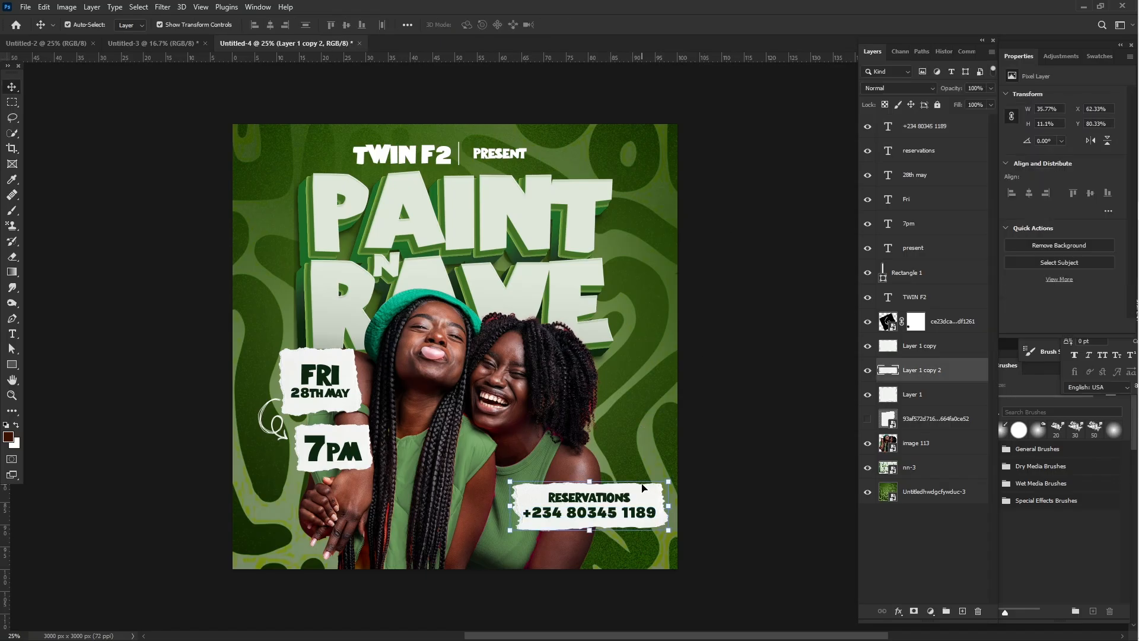
pyautogui.press('Down')
pyautogui.press('Down')
pyautogui.press('Down')
pyautogui.press('Down')
pyautogui.press('Down')
pyautogui.press('Down')
pyautogui.press('Down')
pyautogui.press('Down')
pyautogui.press('Left')
pyautogui.press('Left')
pyautogui.press('Left')
pyautogui.press('Left')
pyautogui.press('Left')
pyautogui.press('Left')
pyautogui.press('Left')
pyautogui.press('Left')
pyautogui.press('Down')
pyautogui.press('Down')
pyautogui.press('Down')
pyautogui.press('Down')
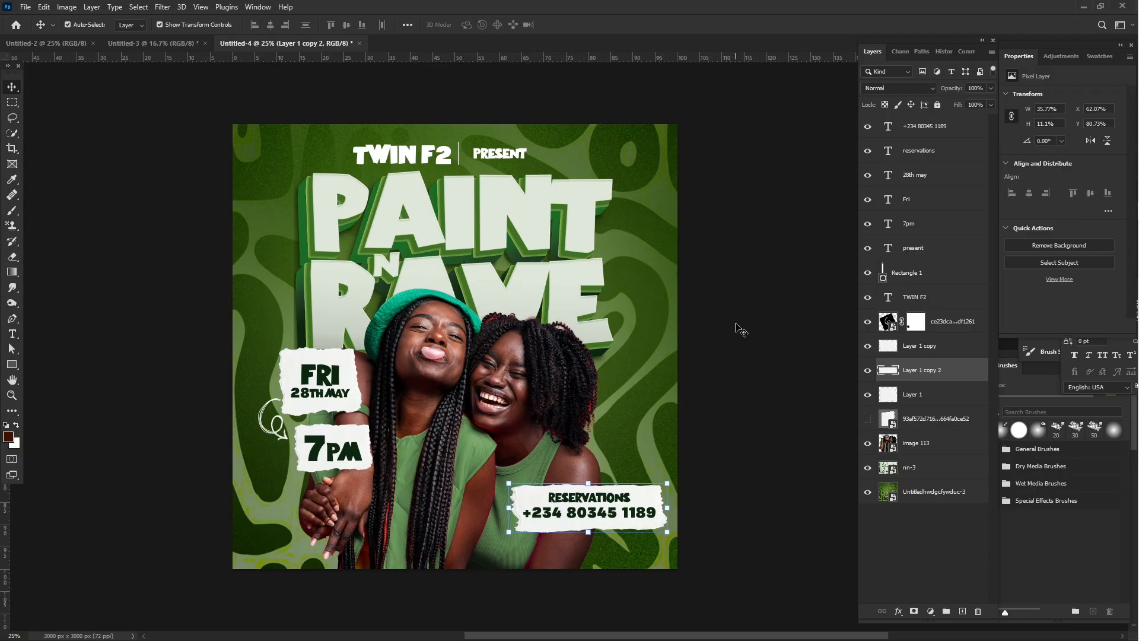
pyautogui.hotkey('ctrl', '-')
pyautogui.click(740, 330)
pyautogui.hotkey('ctrl', '+')
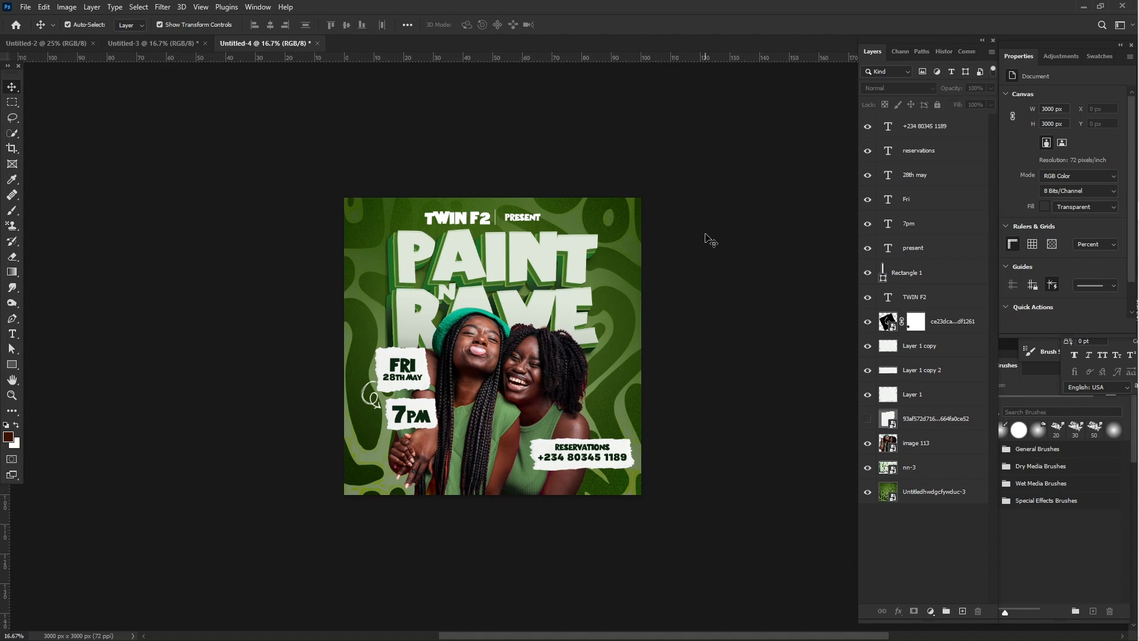
pyautogui.hotkey('ctrl', '+')
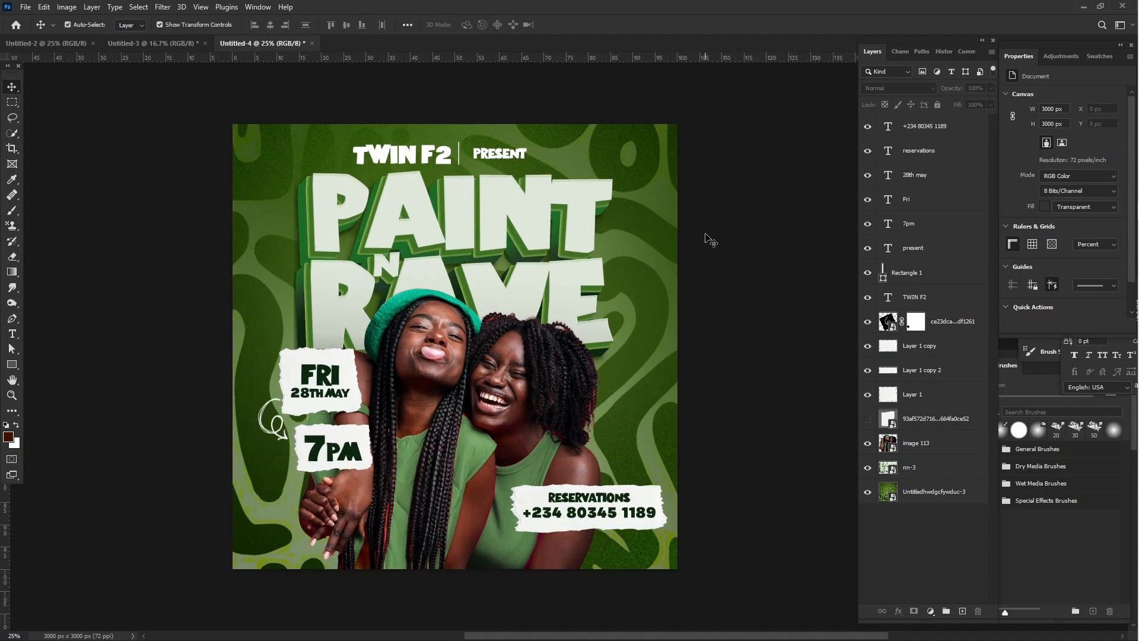
# - Stamp all visible layers into a new top layer and open it in the Camera Raw Filter
pyautogui.hotkey('ctrl', 'shift', 'alt', 'e')
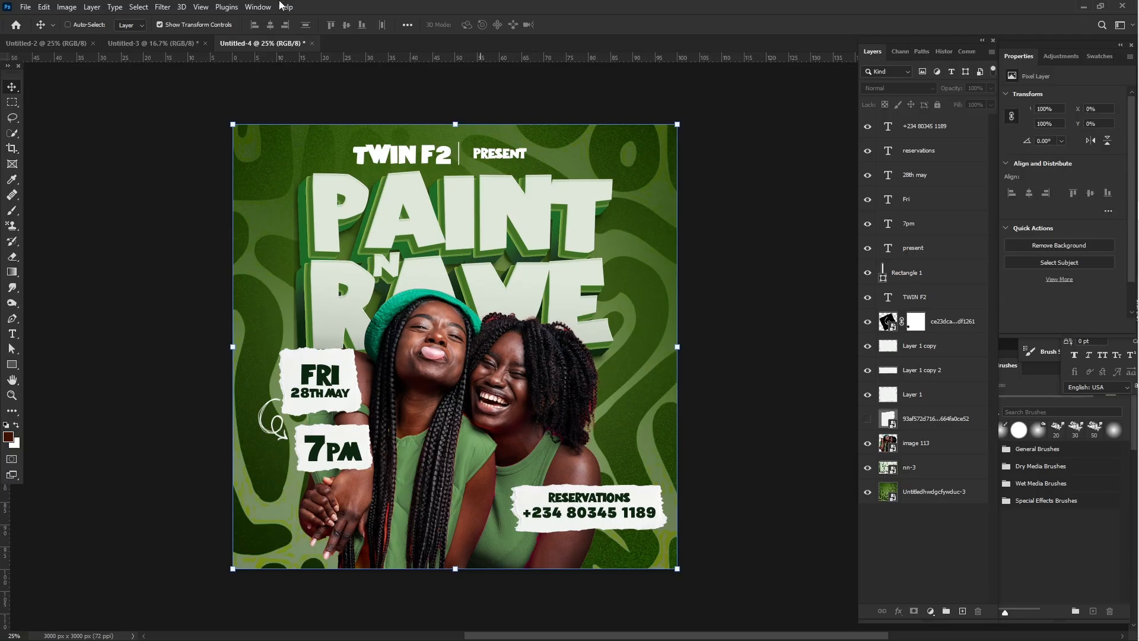
pyautogui.click(168, 7)
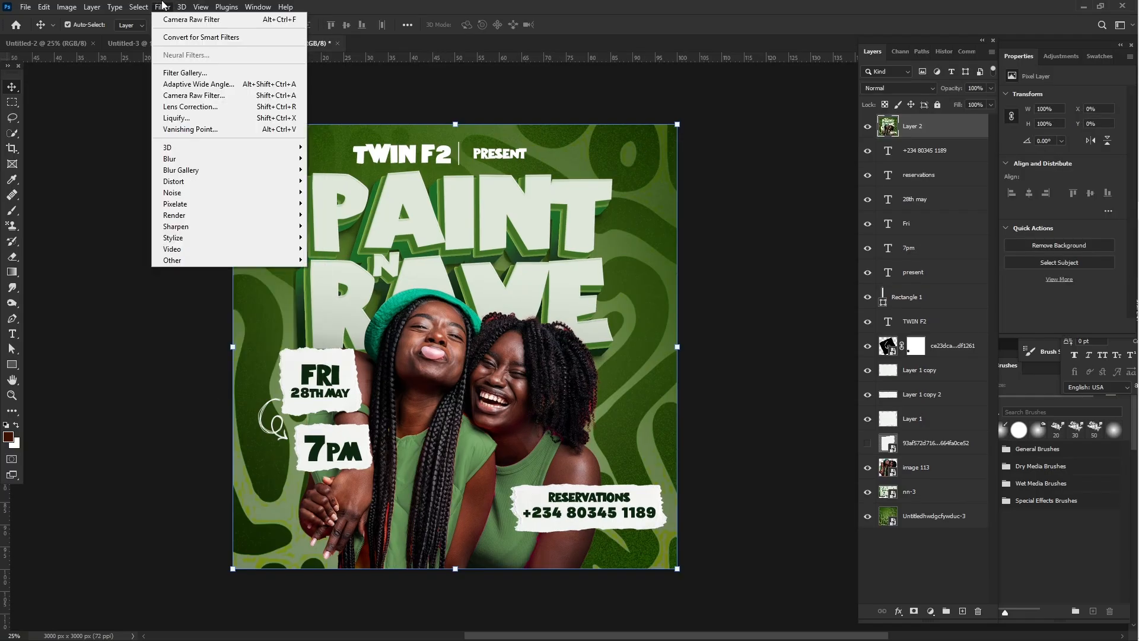
pyautogui.click(179, 20)
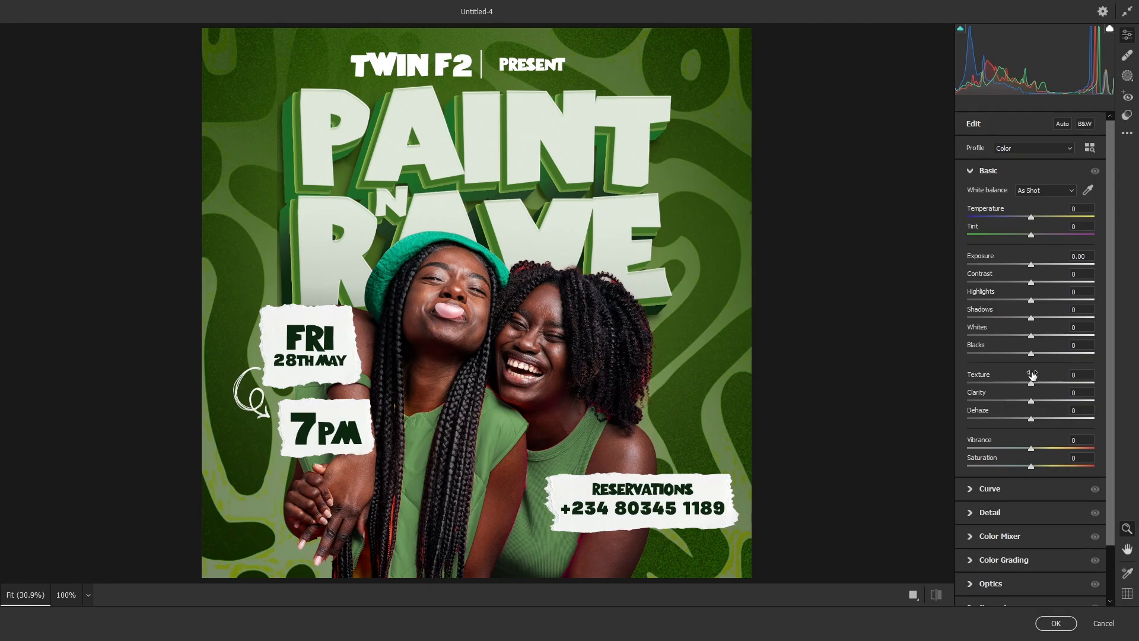
# - Apply Texture +72, Clarity +16, Dehaze +22 and Vibrance +37 to the merged layer, and toggle its visibility to compare
pyautogui.moveTo(1040, 387); pyautogui.dragTo(1079, 387)
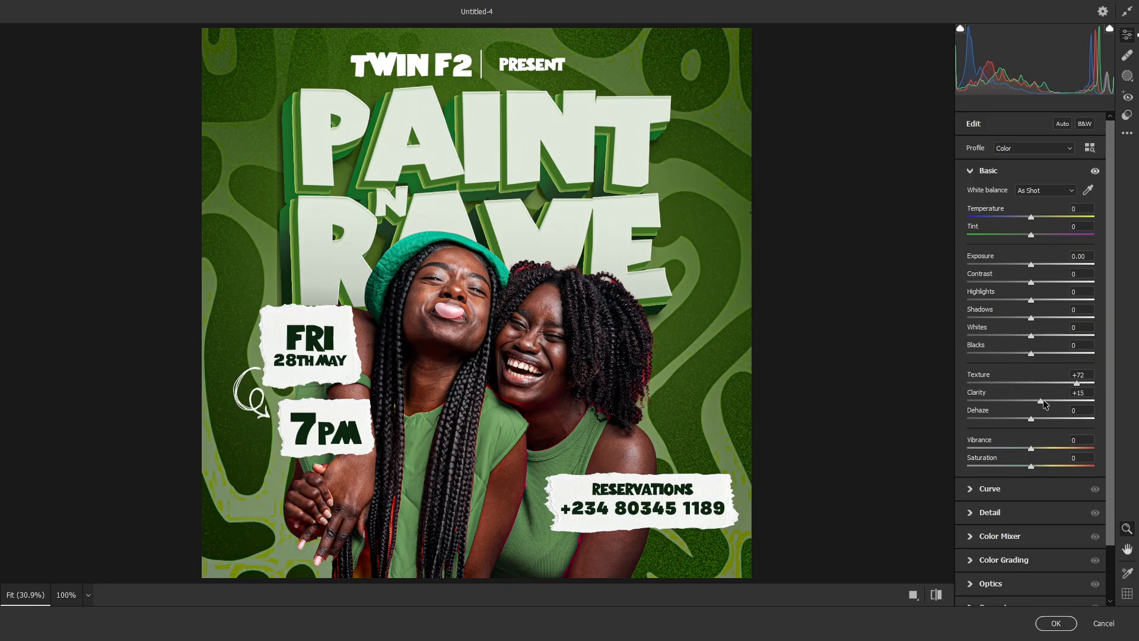
pyautogui.moveTo(1043, 400); pyautogui.dragTo(1045, 400)
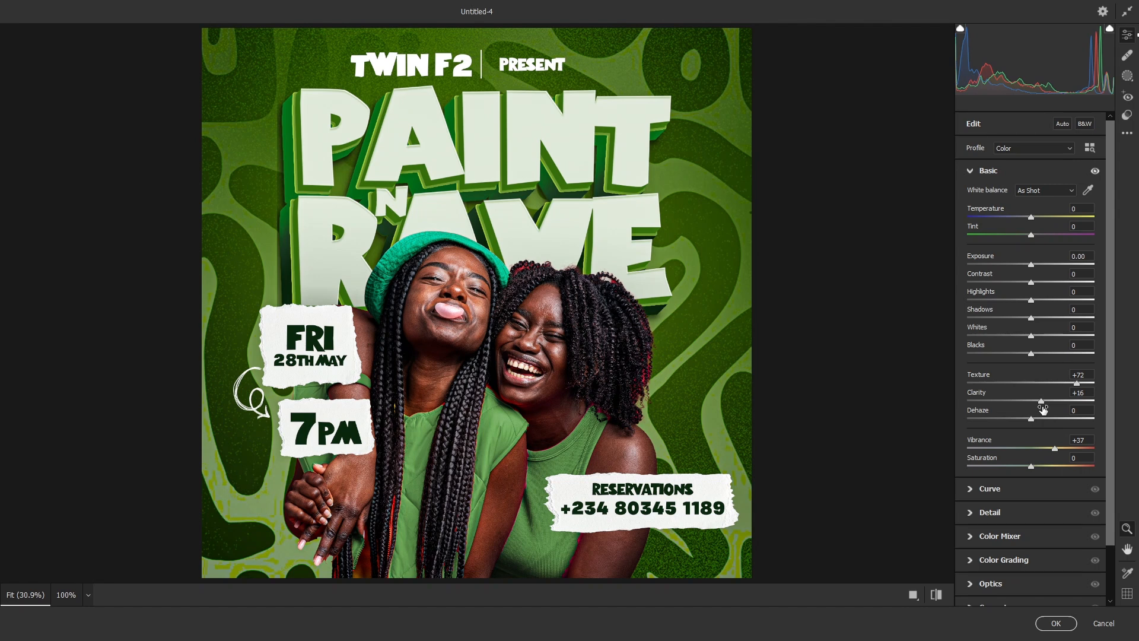
pyautogui.click(1045, 419)
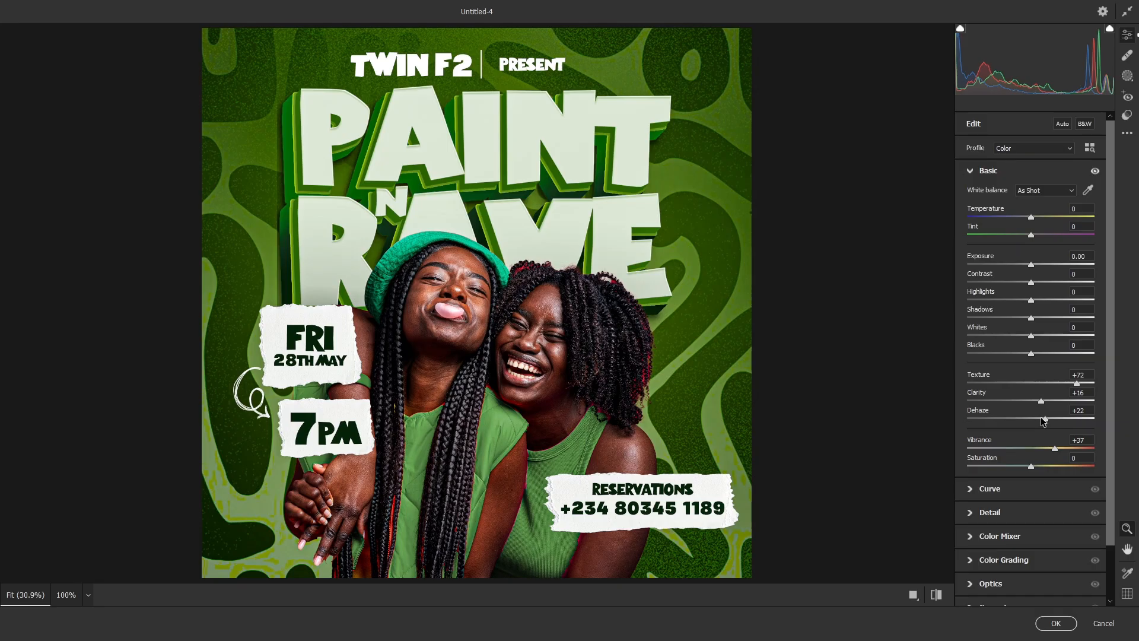
pyautogui.click(1050, 624)
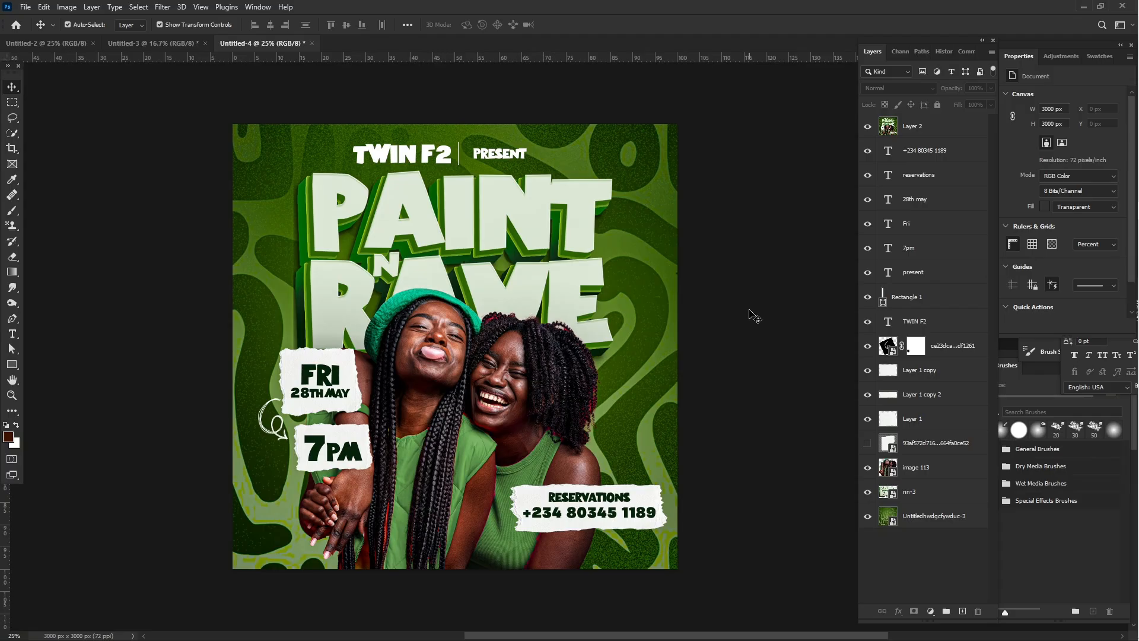
pyautogui.click(866, 128)
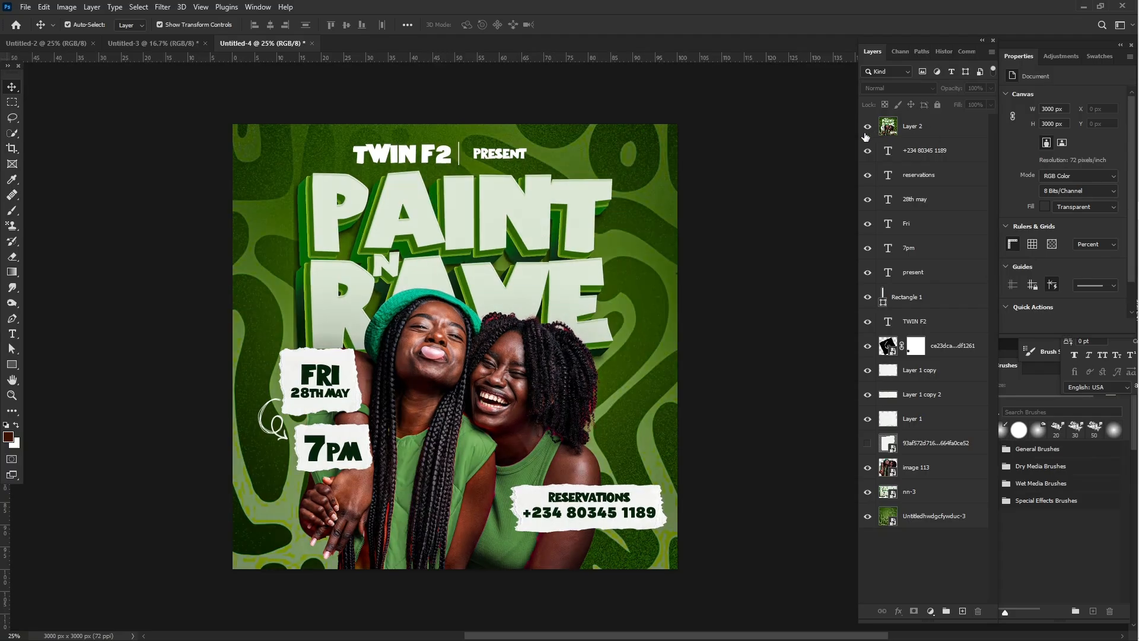